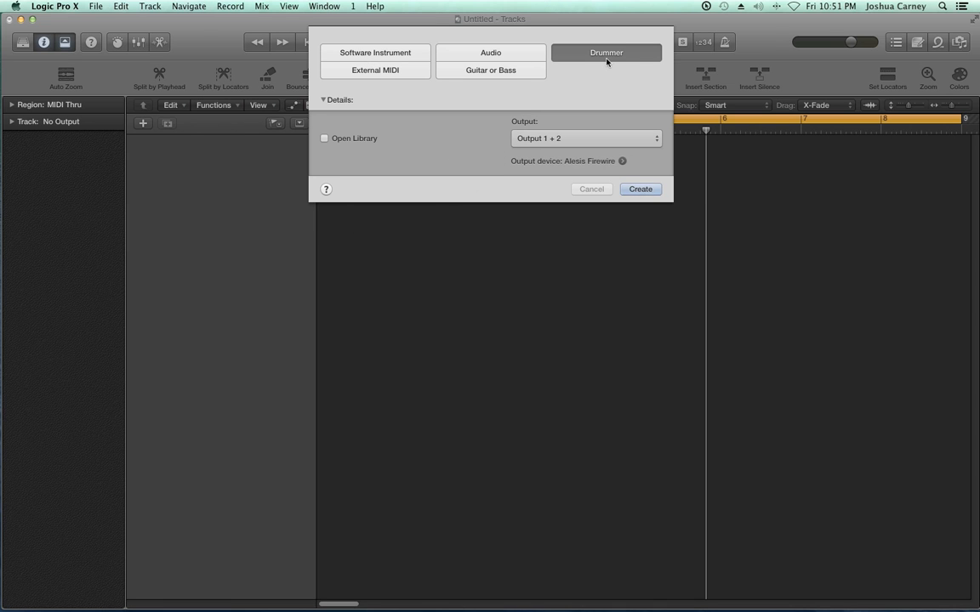
Create a Drummer track on Output 1 + 2 with an enlarged track height, and return the playhead to the start.
click(640, 189)
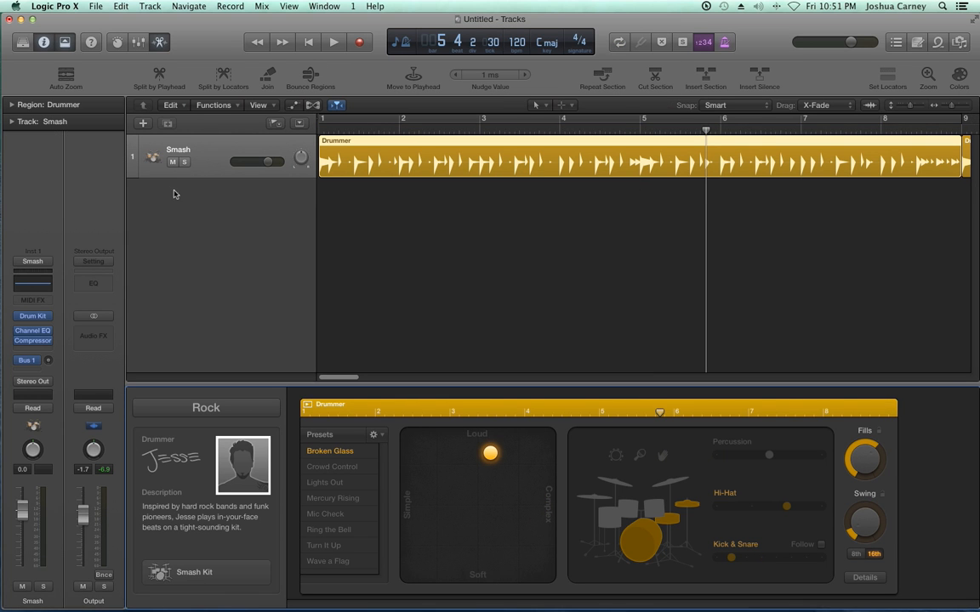
drag(124, 177, 166, 291)
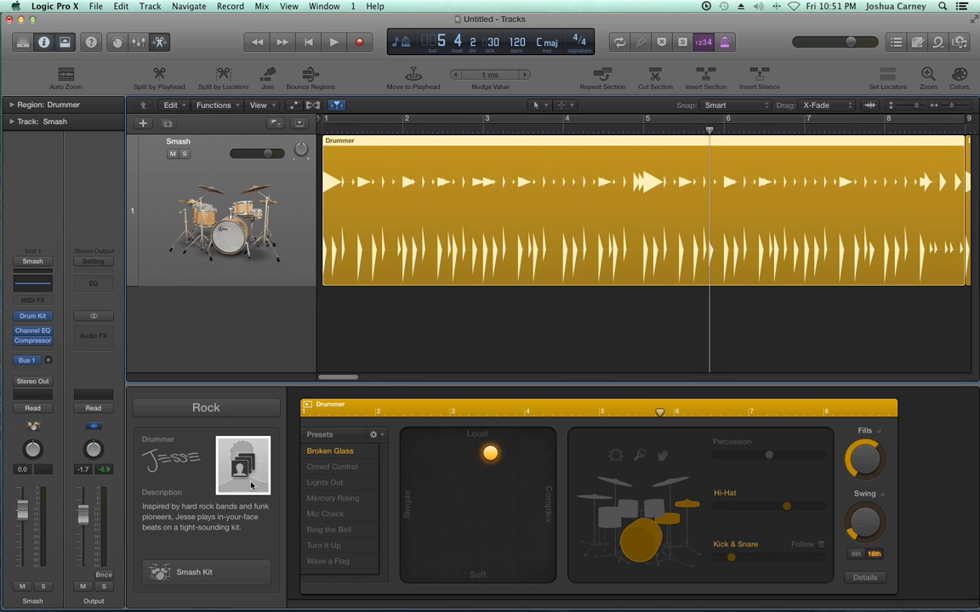
drag(947, 108, 941, 105)
drag(615, 333, 470, 251)
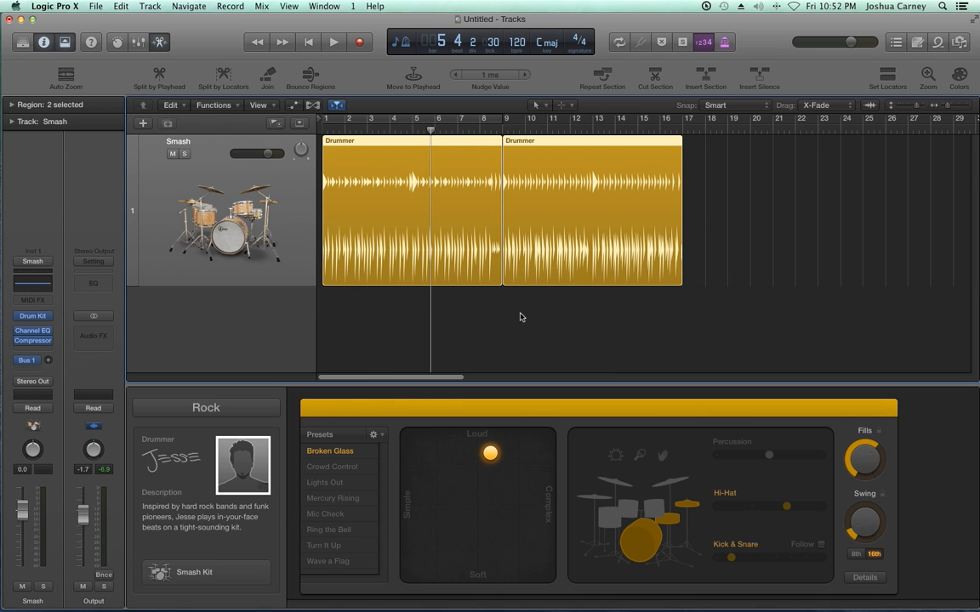
click(550, 324)
key(Return)
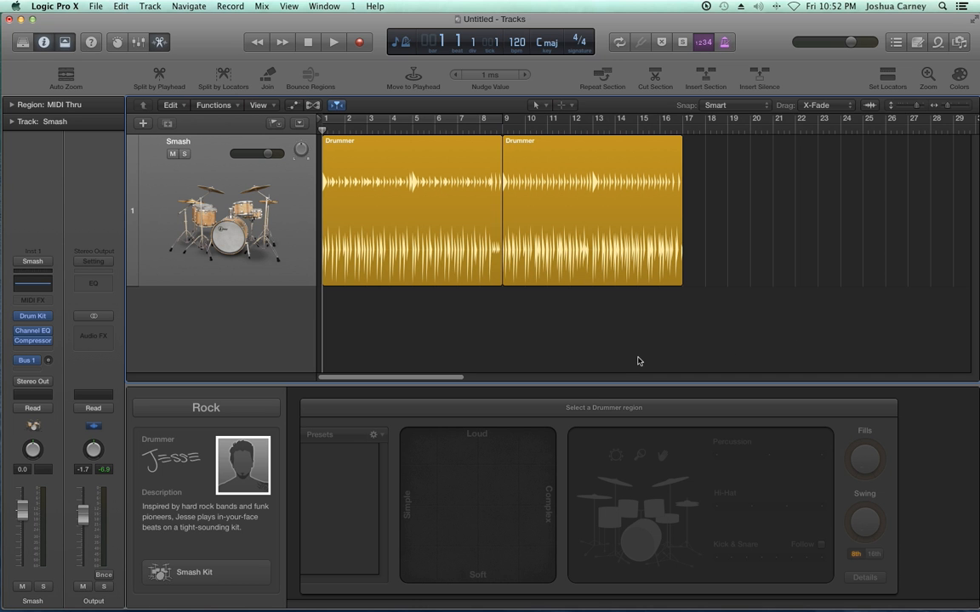
Add a Bus 2 (to 3-4) send to the Smash channel in the Mixer and raise its send level.
key(x)
drag(516, 33, 489, 22)
drag(918, 532, 923, 562)
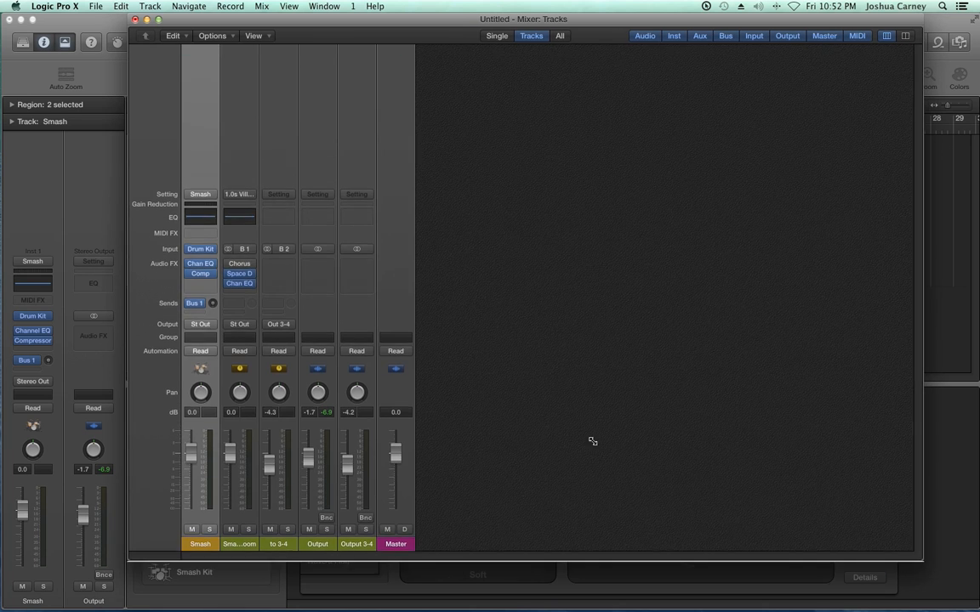
click(194, 304)
mouse_move(208, 366)
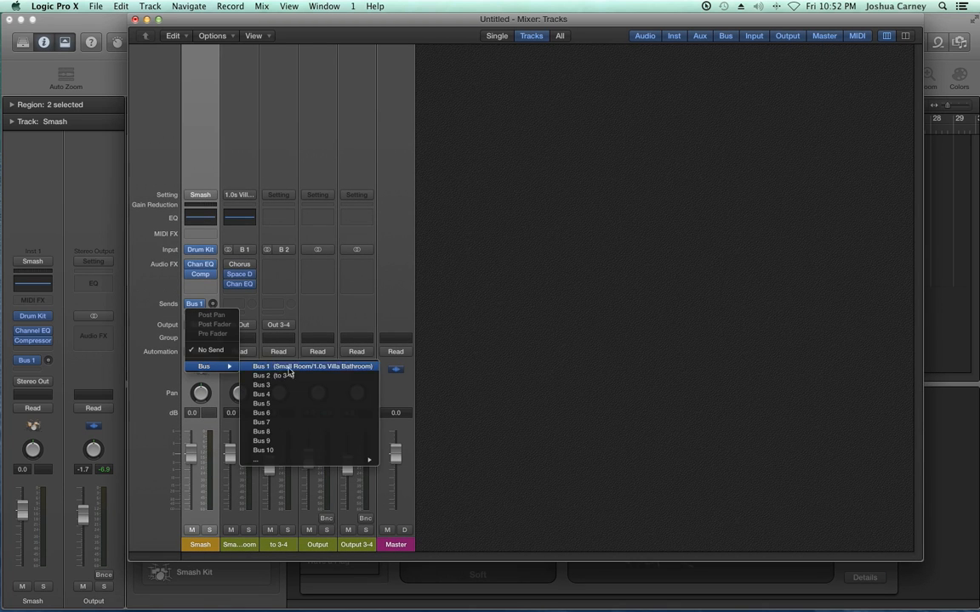
click(293, 380)
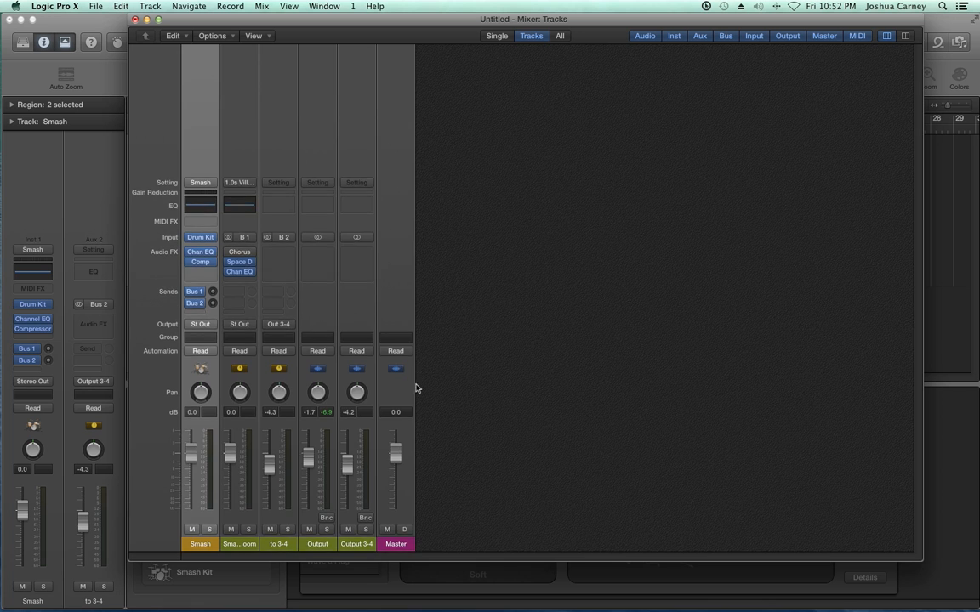
alt+click(213, 304)
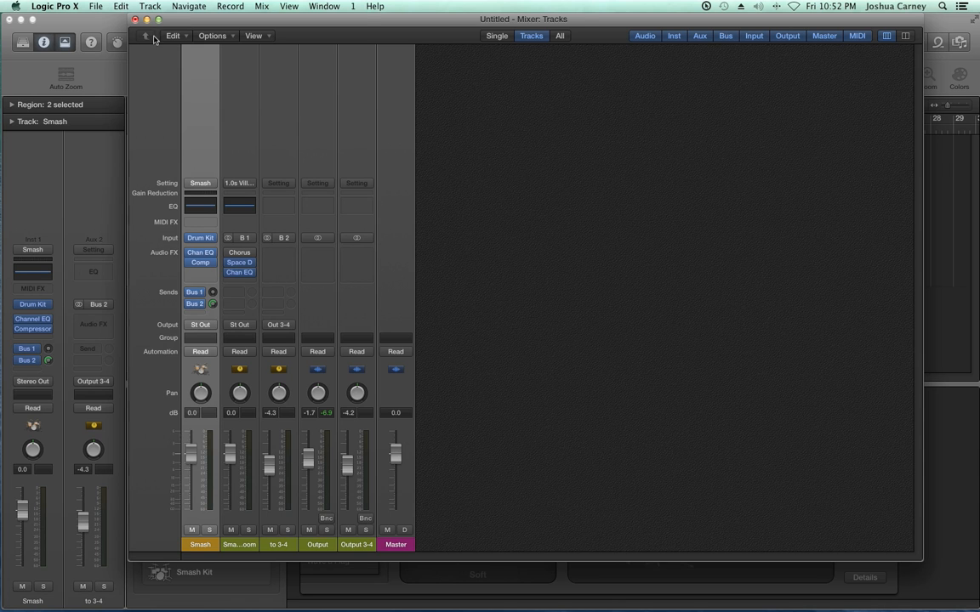
click(134, 19)
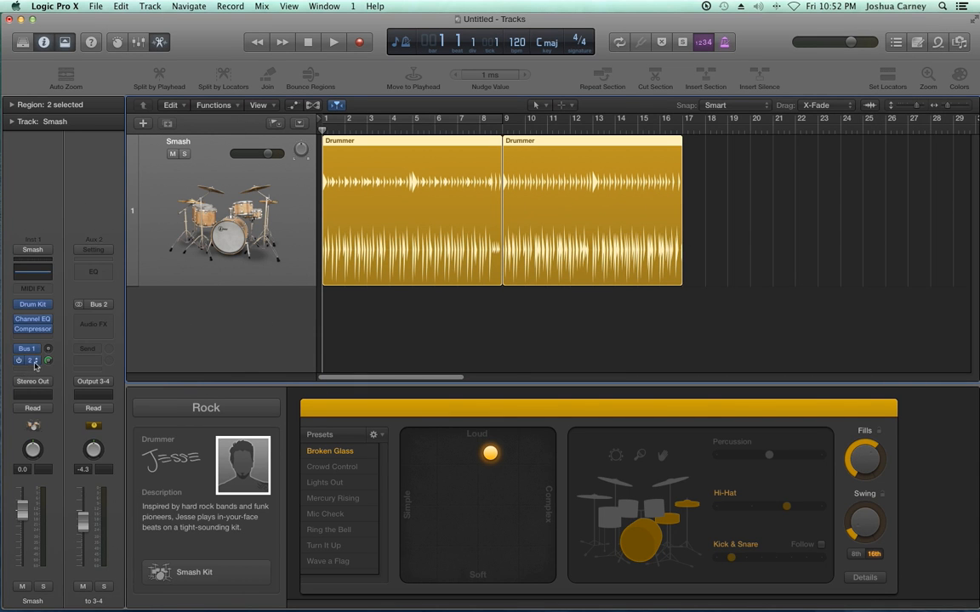
Play the first Drummer region from bar 1 to hear Jesse's performance, stopping just past bar 9.
click(741, 263)
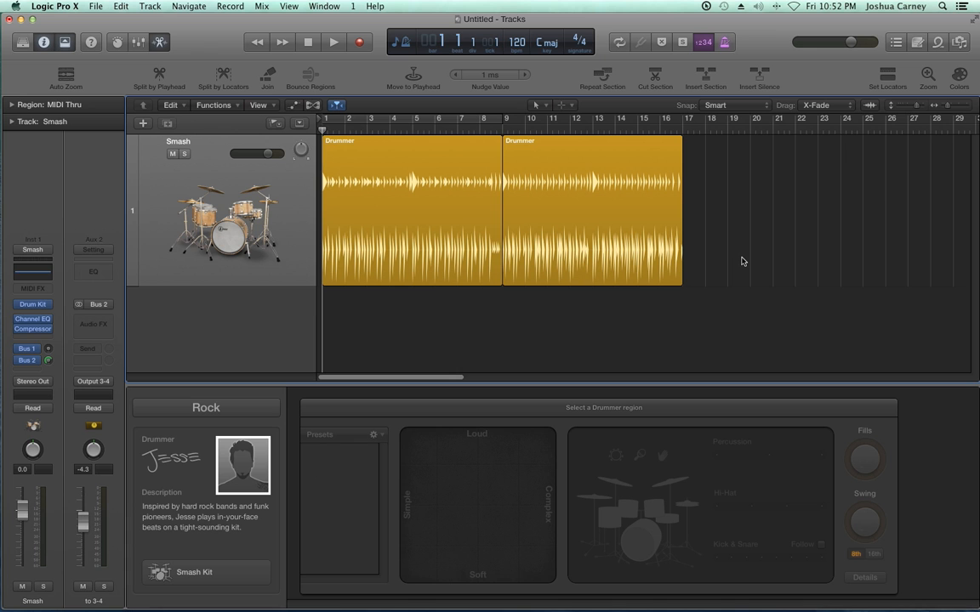
key(space)
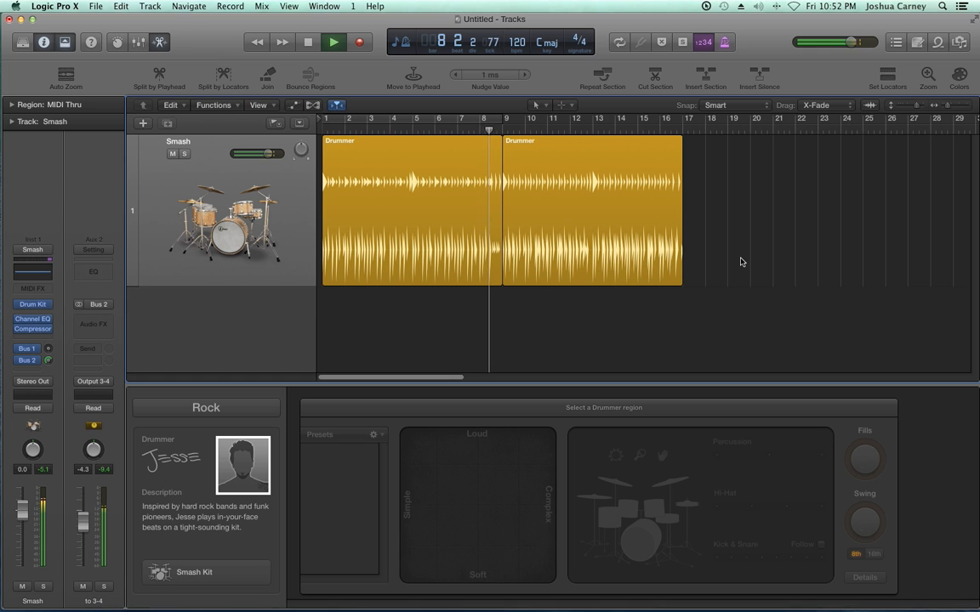
key(space)
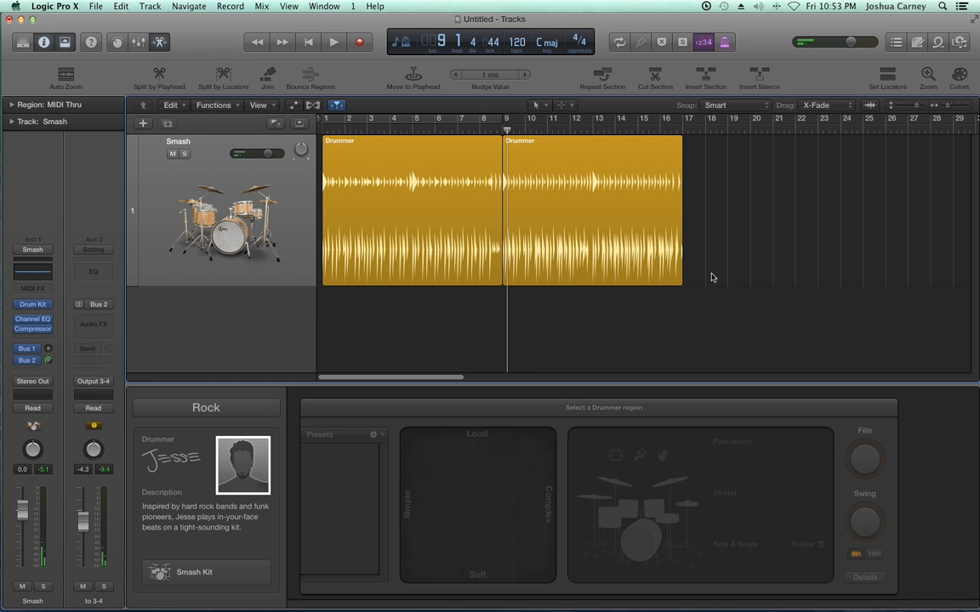
Assign the Rock drummer Kyle to the Drummer track.
click(211, 415)
click(214, 422)
click(223, 410)
click(221, 395)
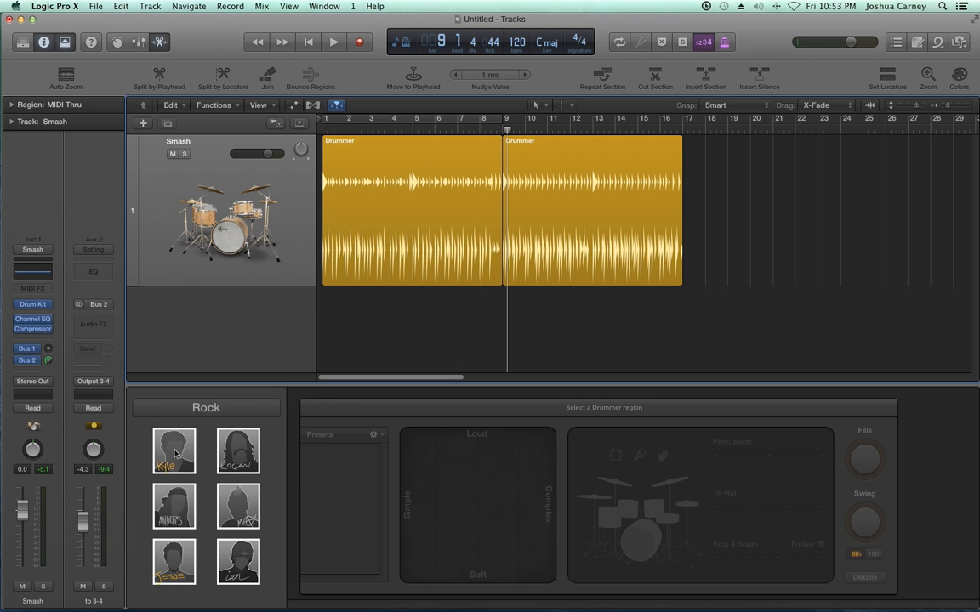
click(166, 492)
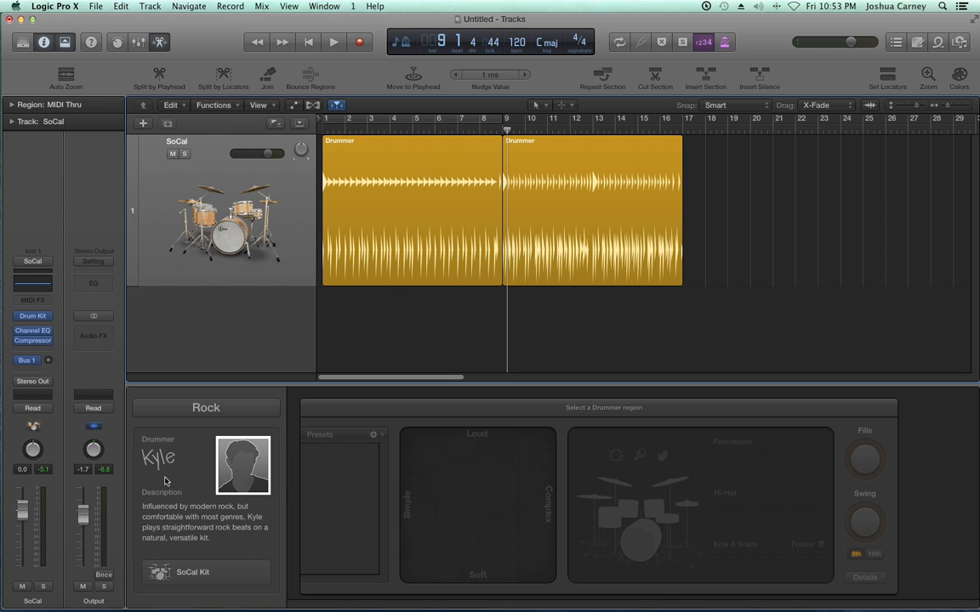
Switch the Drummer track back to Jesse within the Rock genre.
click(205, 410)
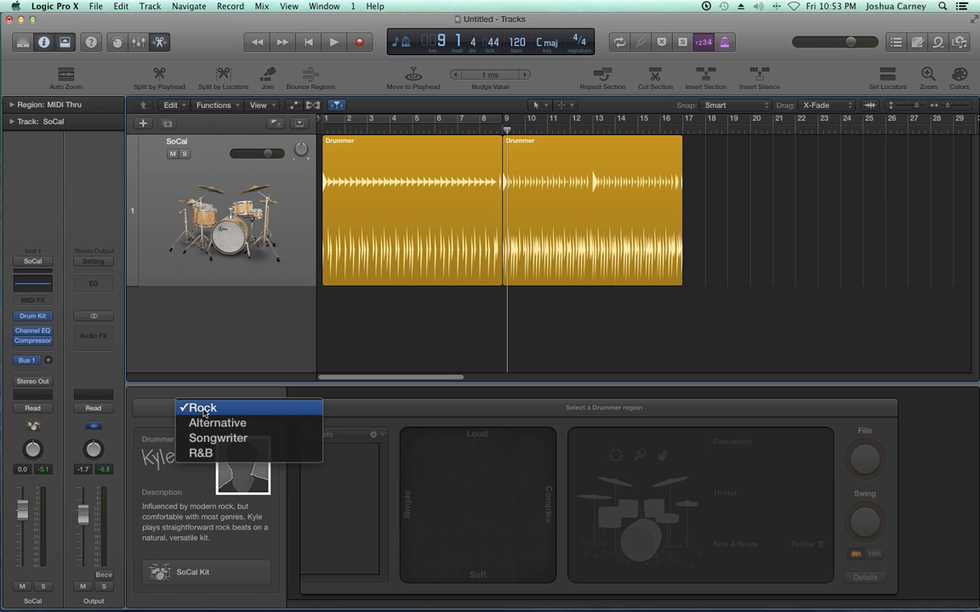
click(243, 407)
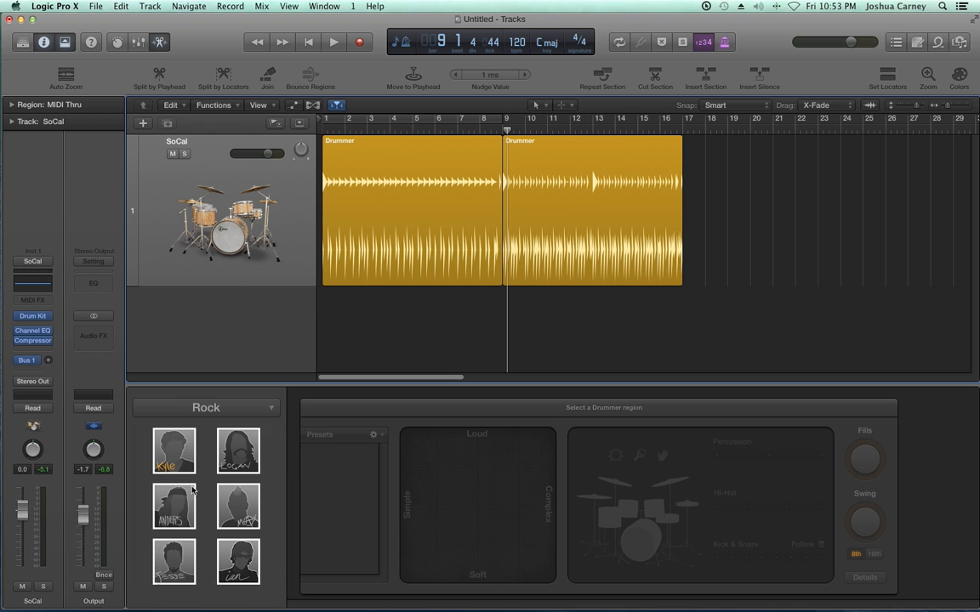
click(184, 557)
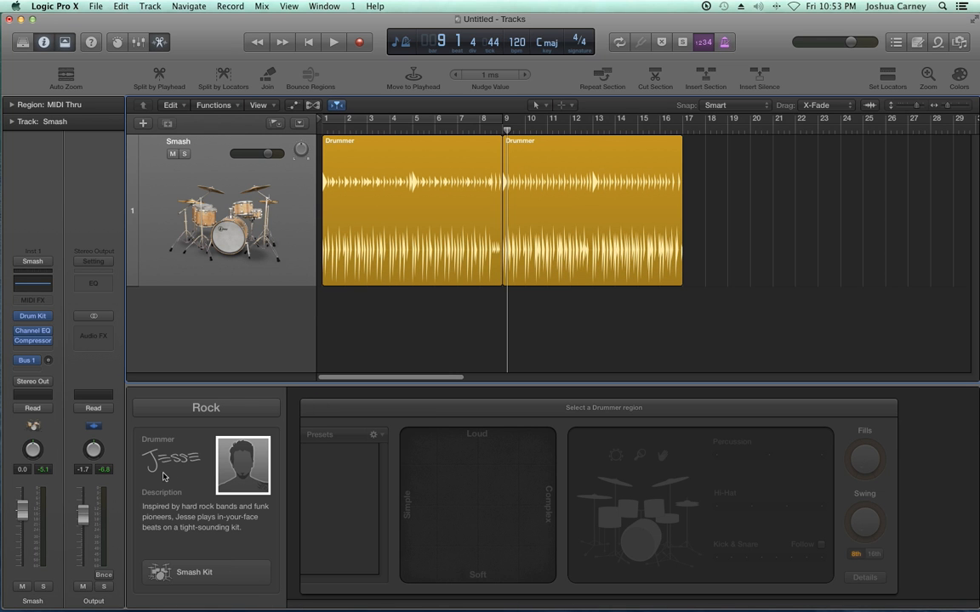
Change the genre to Songwriter and assign the drummer Darcy, with the playhead returned to bar 1.
click(219, 412)
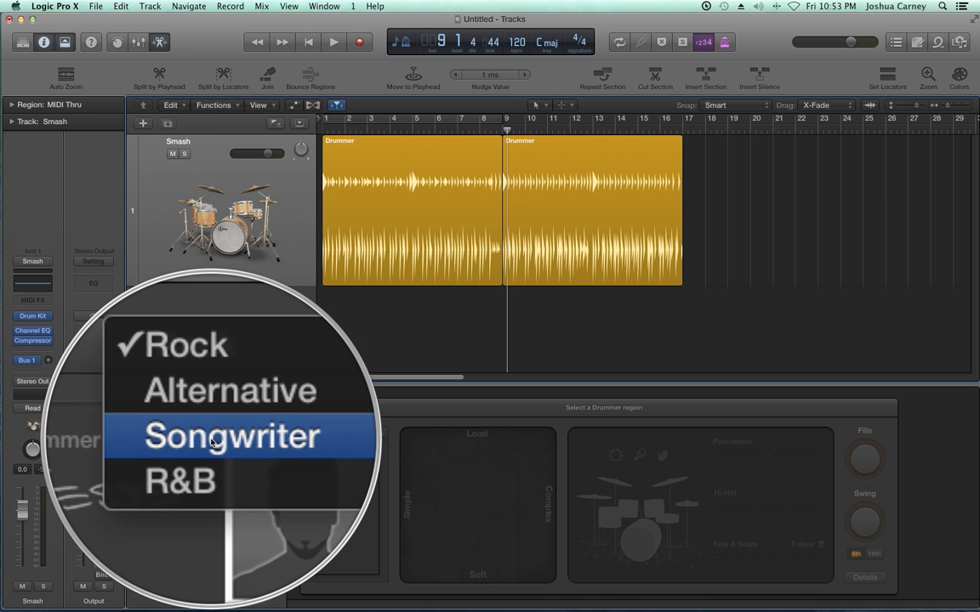
click(212, 442)
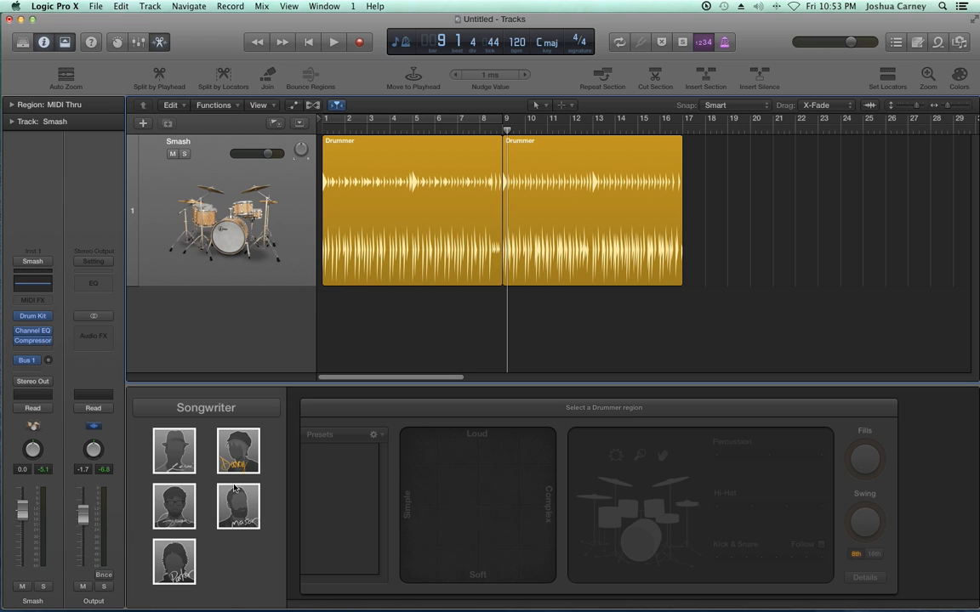
click(220, 439)
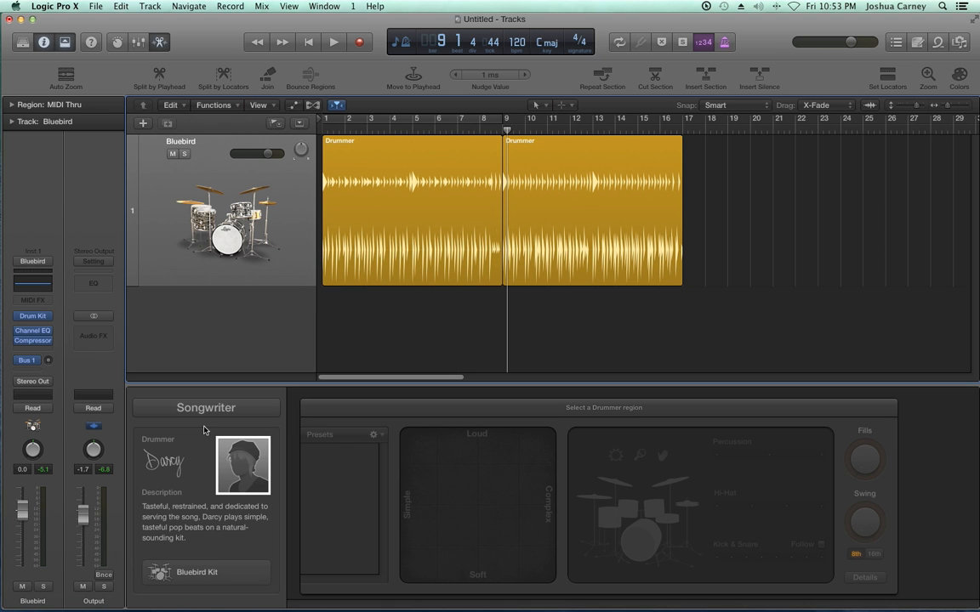
key(Return)
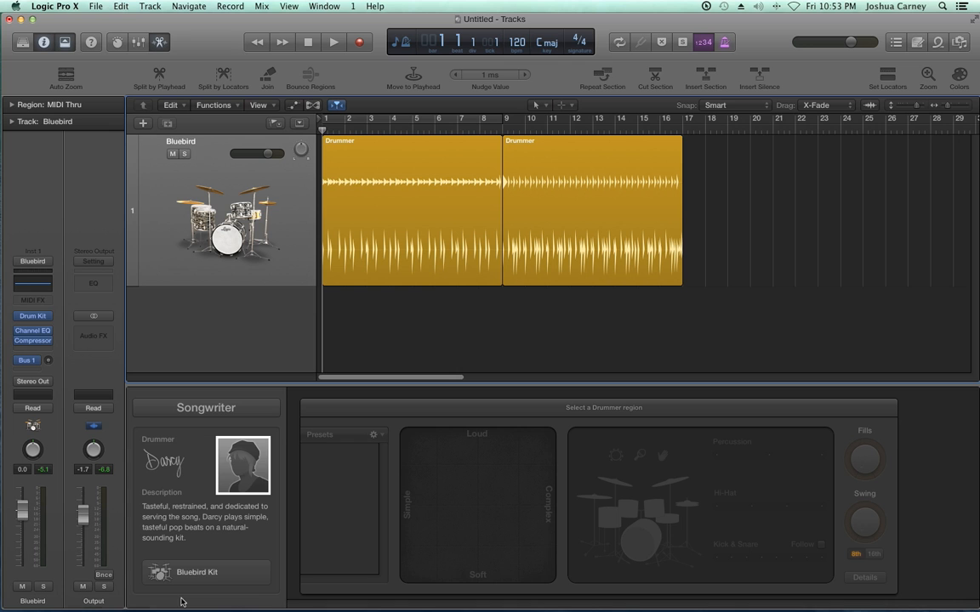
Look through the Alternative drummers, and reassign the track to Jesse in the Rock genre.
click(204, 407)
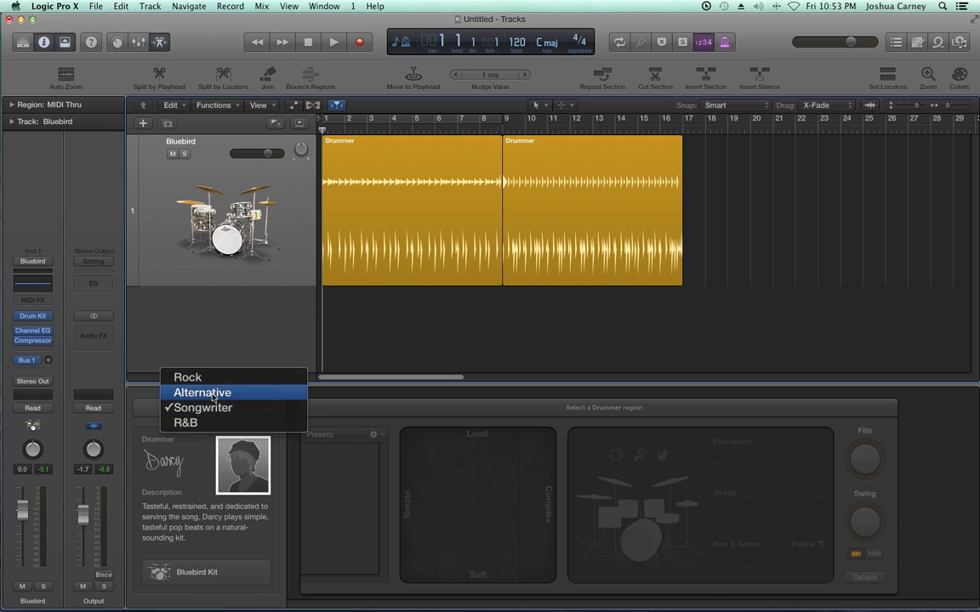
click(212, 396)
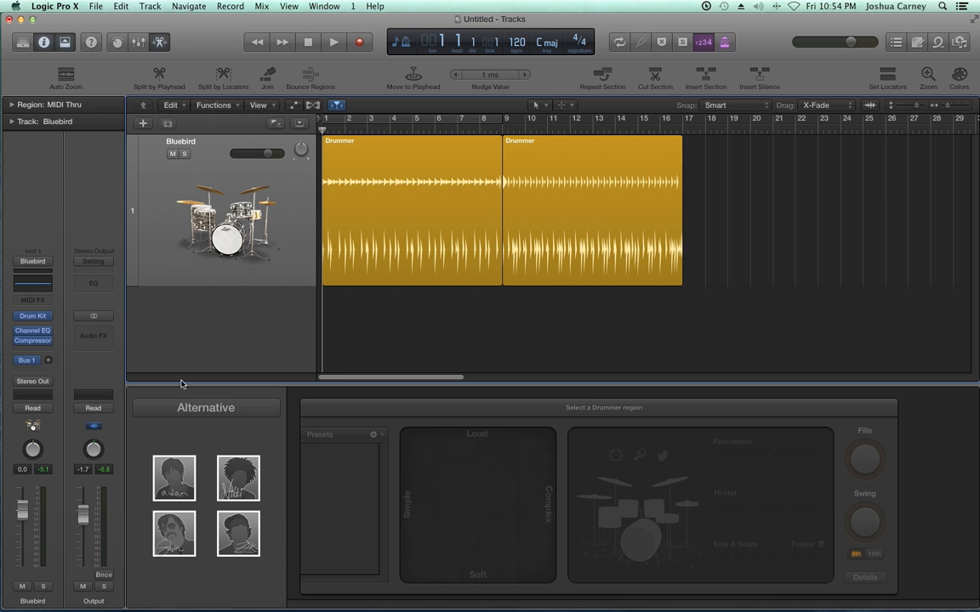
click(203, 405)
click(203, 394)
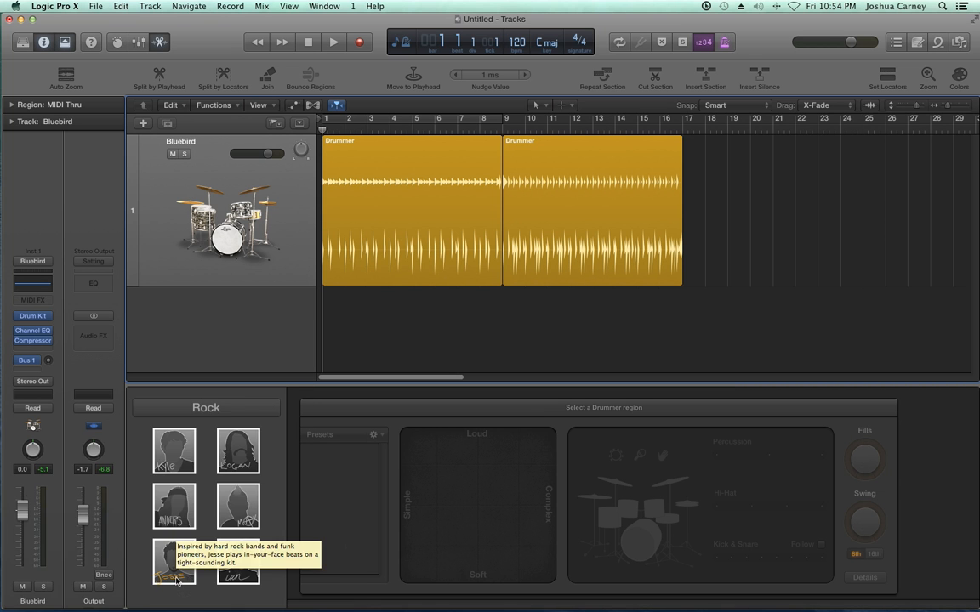
click(177, 577)
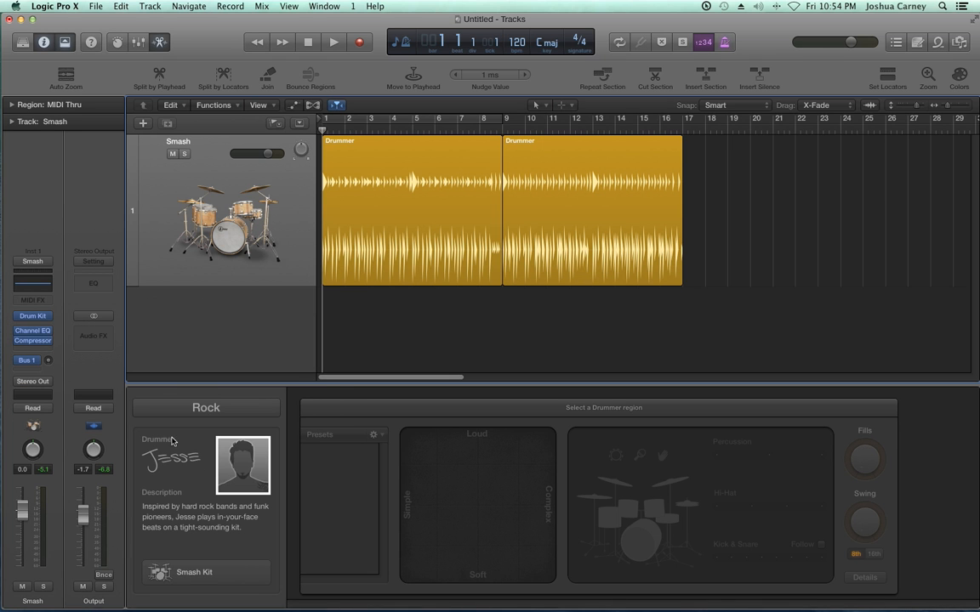
Restore the Bus 2 (to 3-4) send on the Smash channel in the Mixer and turn up its send level.
scroll(648, 467, left, 1)
key(super+2)
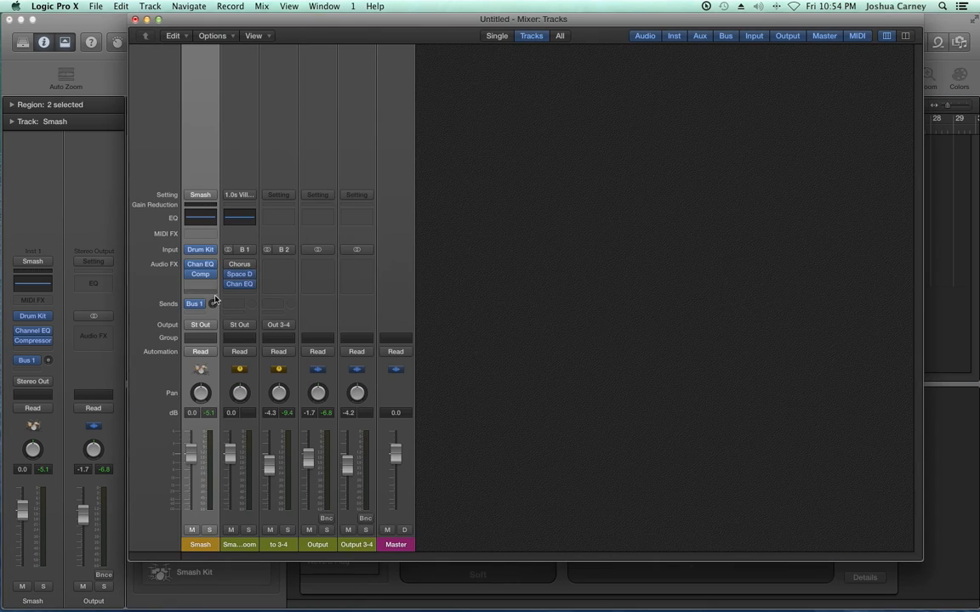
click(194, 304)
mouse_move(226, 366)
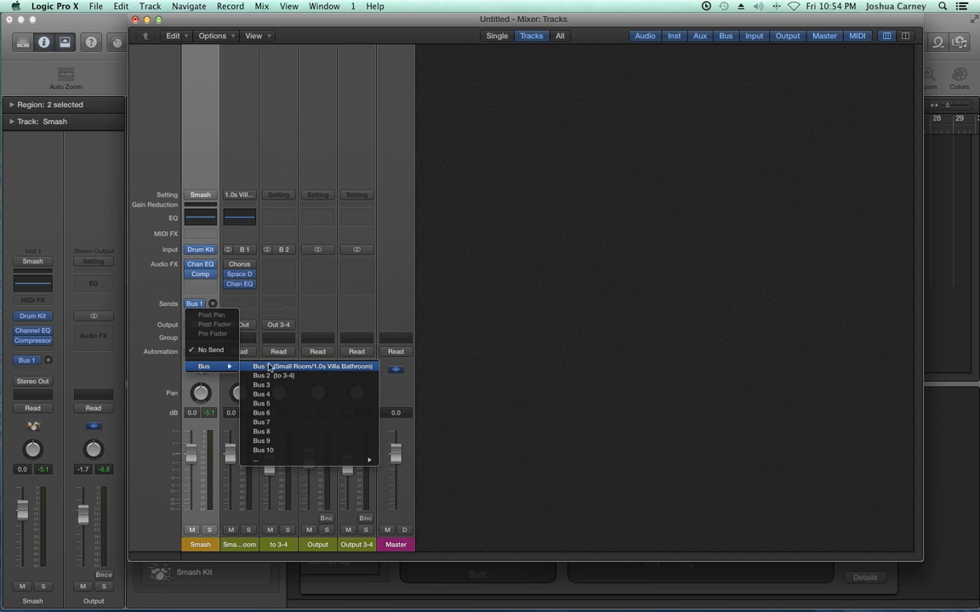
click(350, 385)
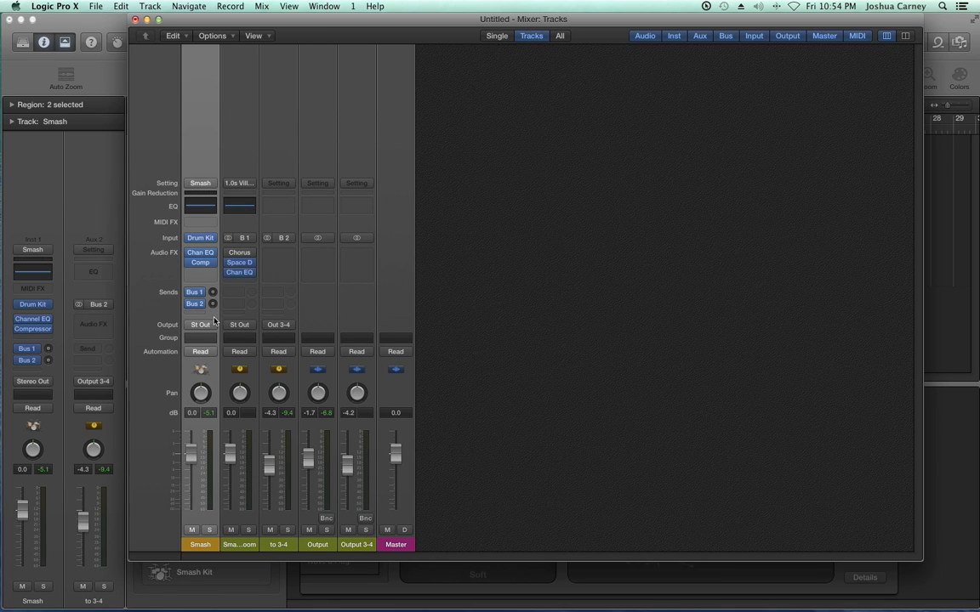
drag(213, 306, 143, 76)
click(134, 20)
Delete both Drummer regions from the Smash track.
click(644, 307)
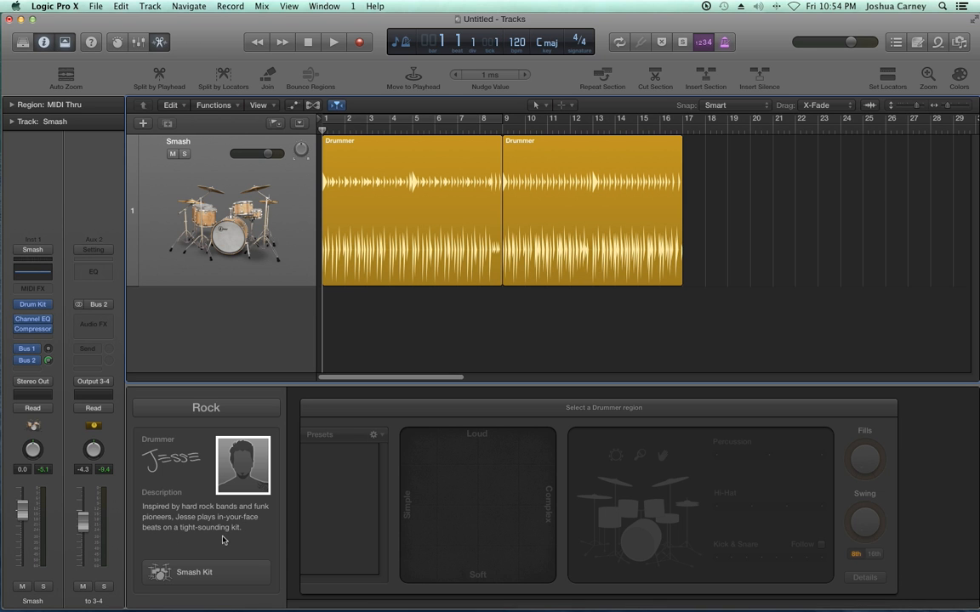
drag(783, 223, 430, 221)
key(Delete)
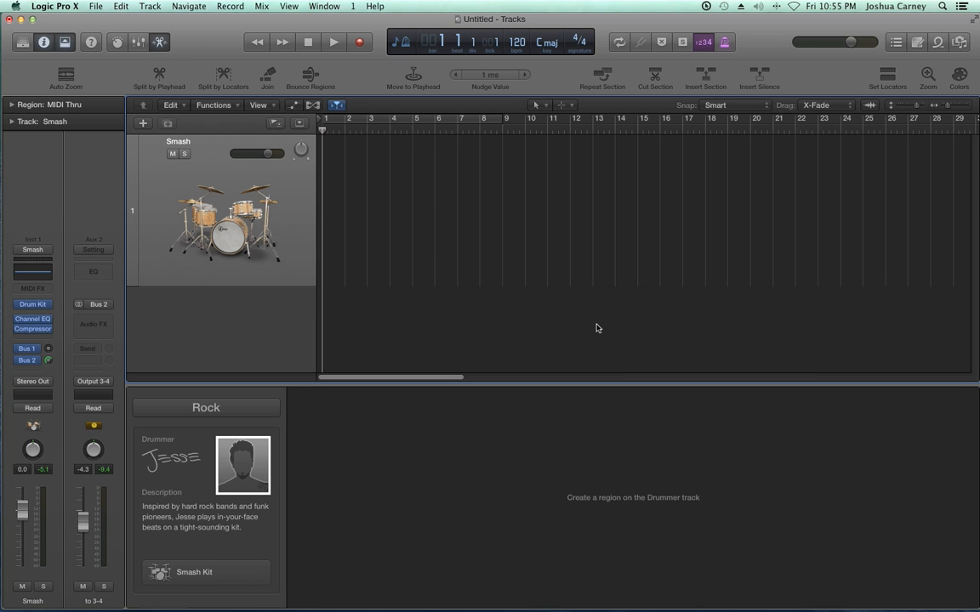
Create a Drummer region at bar 1 of the empty Smash track and populate the rest with Drummer regions.
right_click(335, 184)
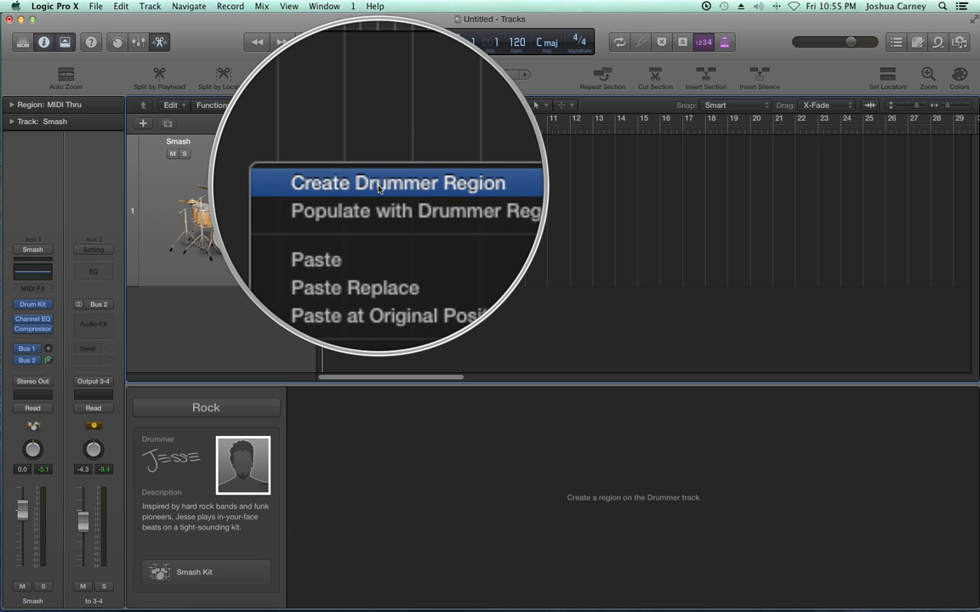
click(379, 189)
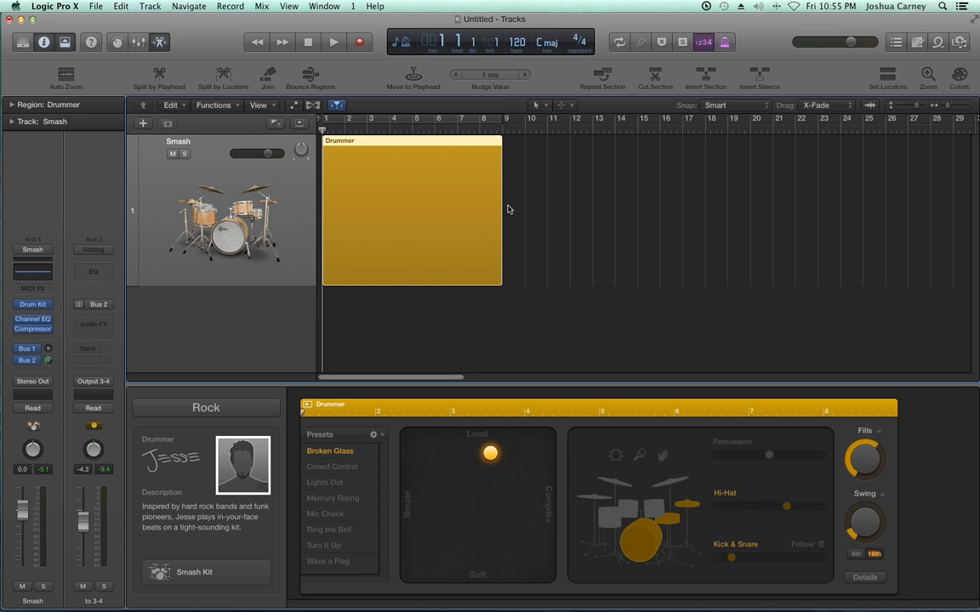
right_click(515, 200)
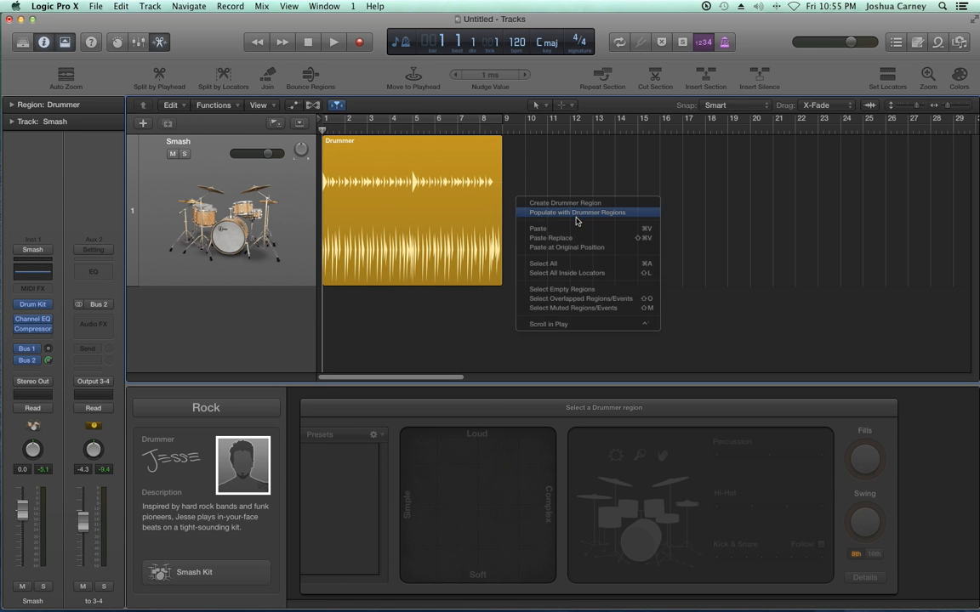
click(576, 213)
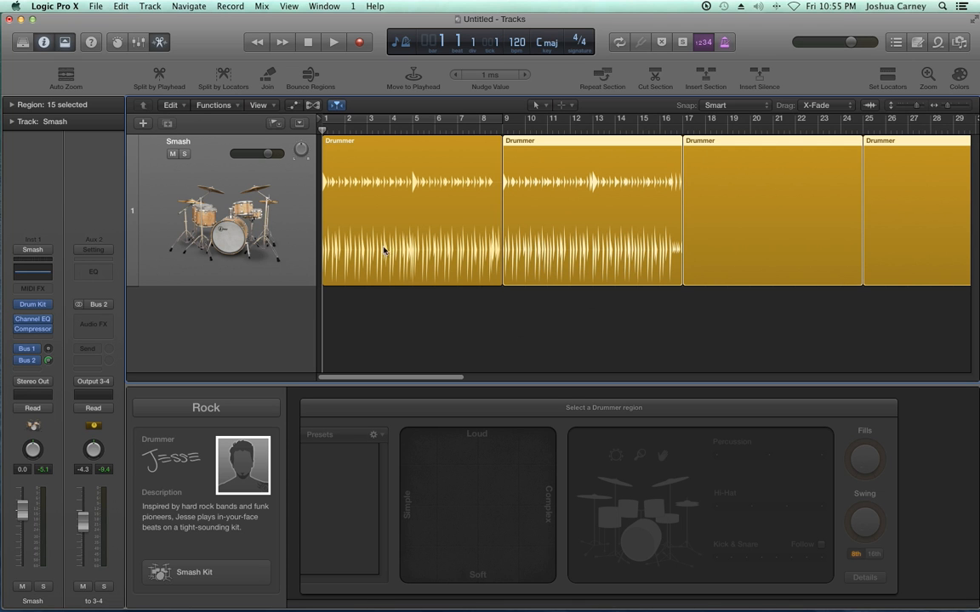
click(667, 328)
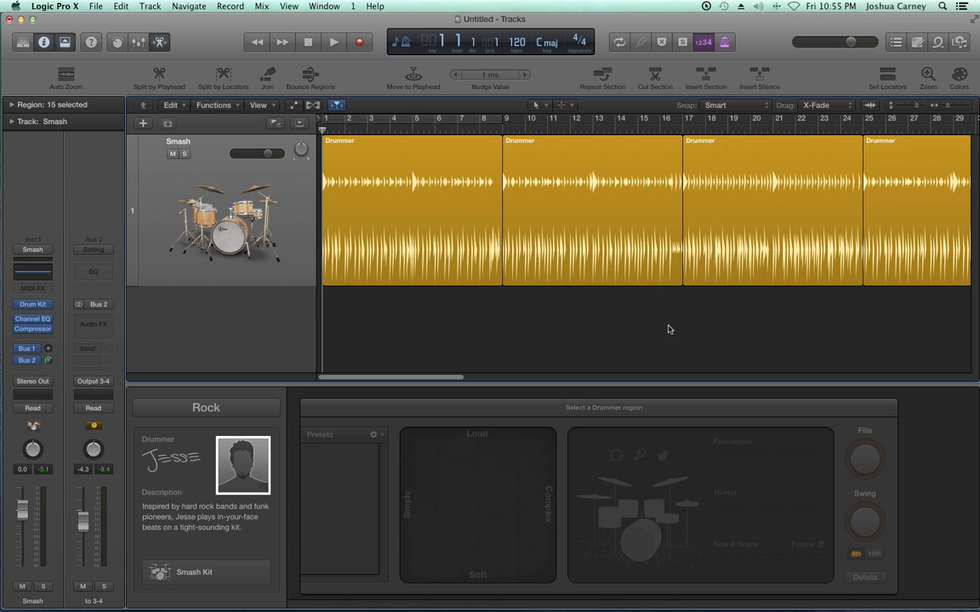
Switch the LCD to the detailed display with SMPTE time, locators, tempo and CPU/HD meters.
click(402, 44)
click(425, 117)
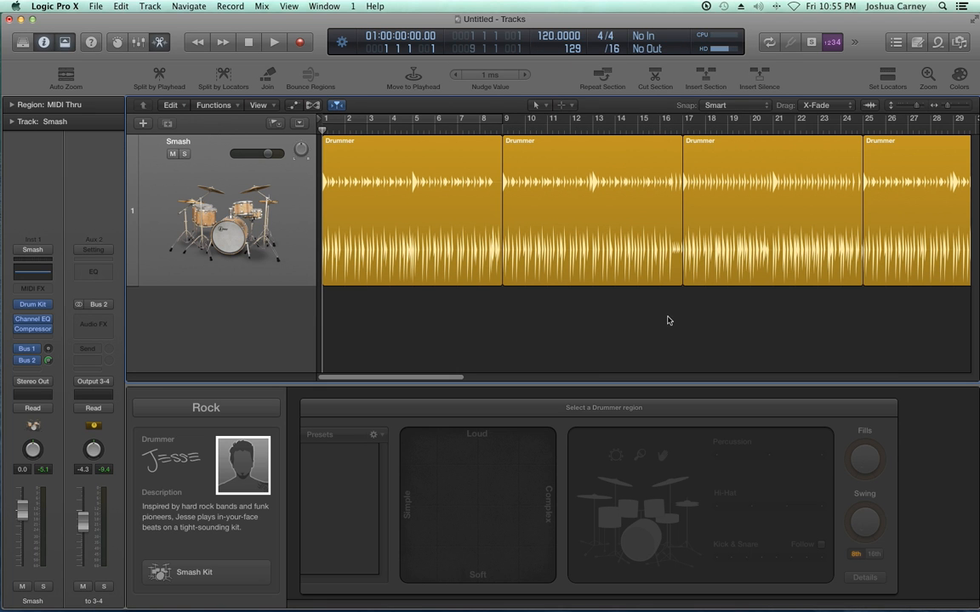
Delete all Drummer regions from the Smash track and create a single new Drummer region at bar 1.
key(super+a)
key(BackSpace)
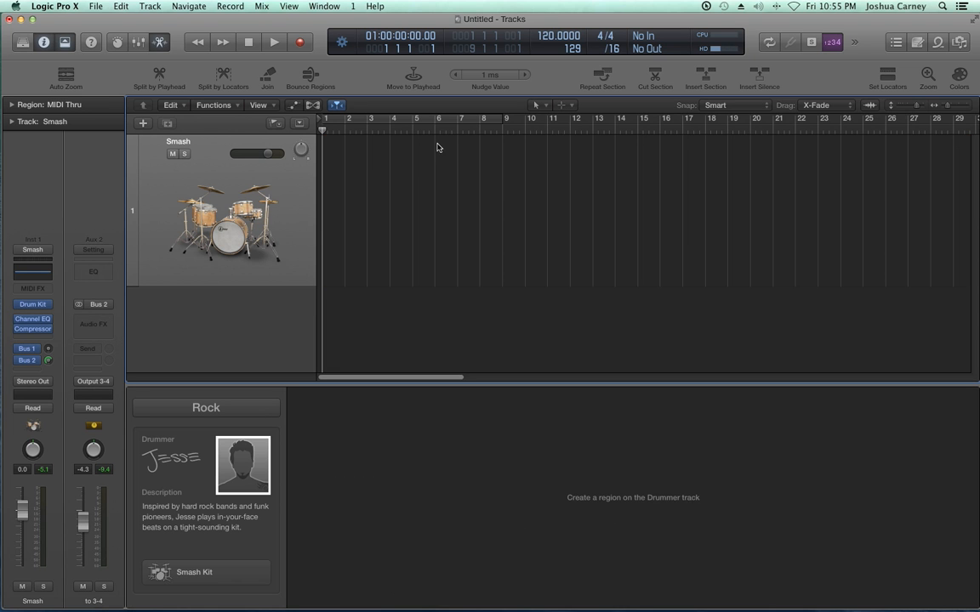
right_click(337, 164)
click(357, 167)
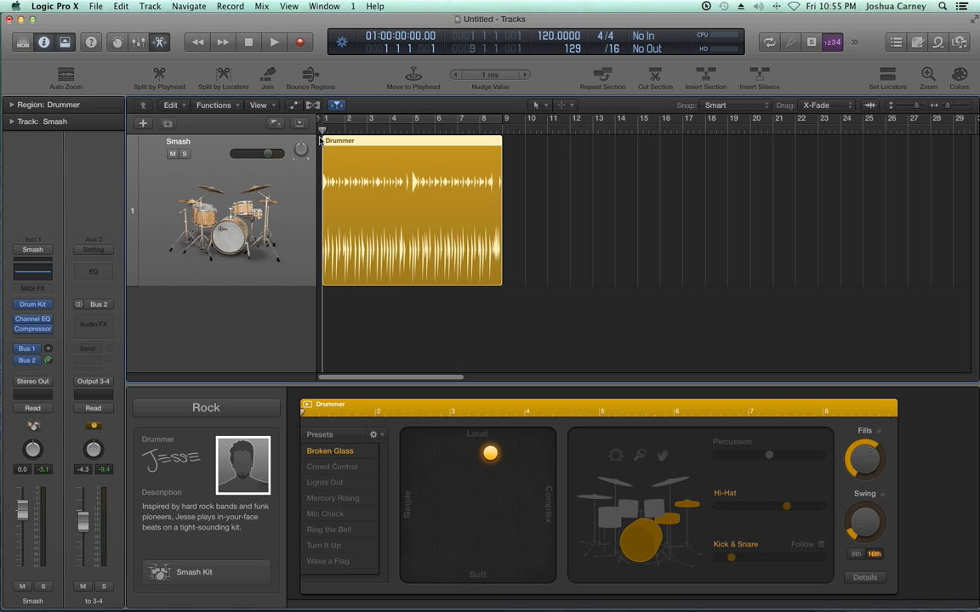
Shorten the Drummer region to end at bar 5, and undo the change.
drag(501, 275, 428, 275)
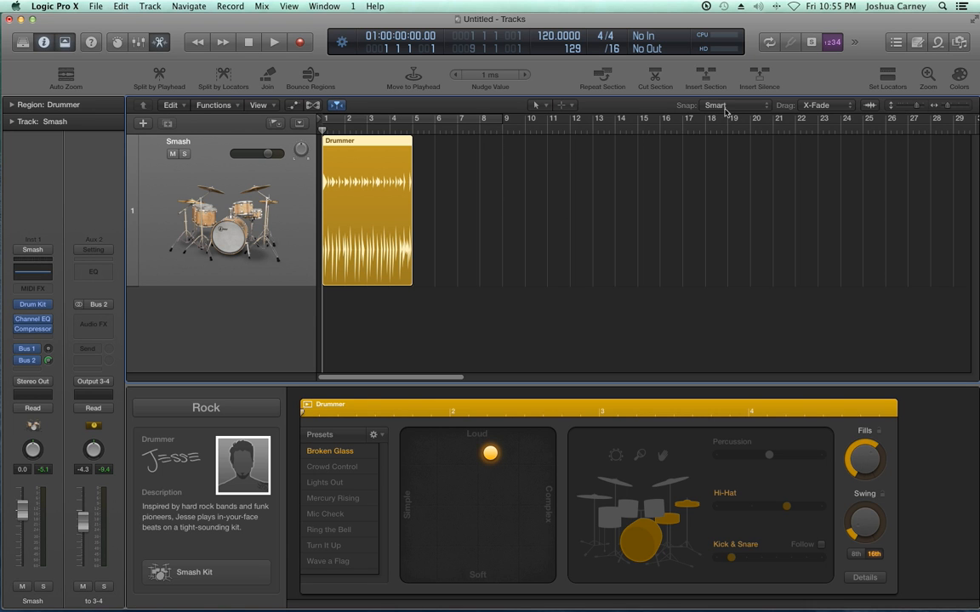
key(super+z)
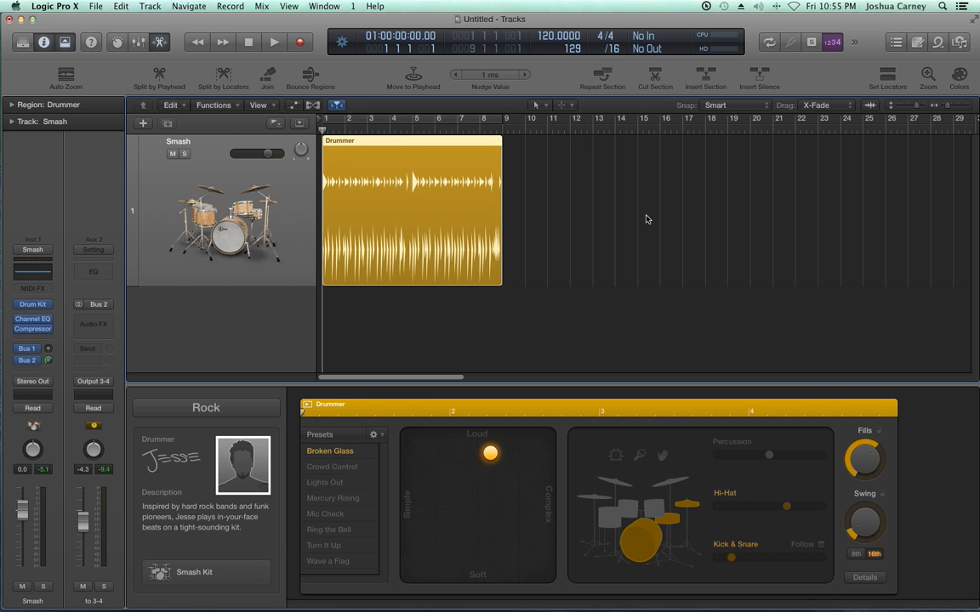
Set the cycle locators to the Drummer region, spanning bars 1 to 9.
click(599, 216)
click(405, 224)
click(883, 79)
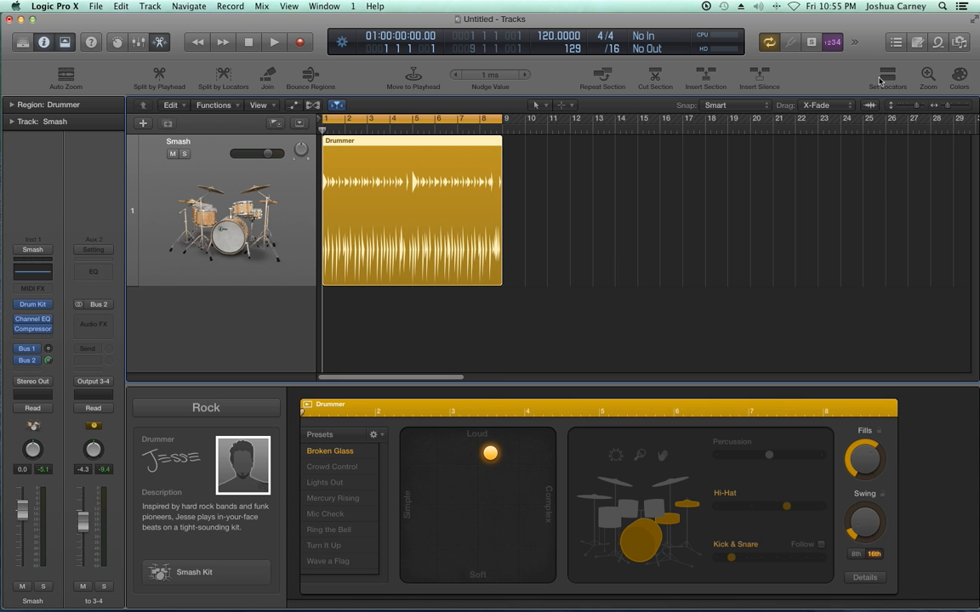
click(970, 108)
click(970, 109)
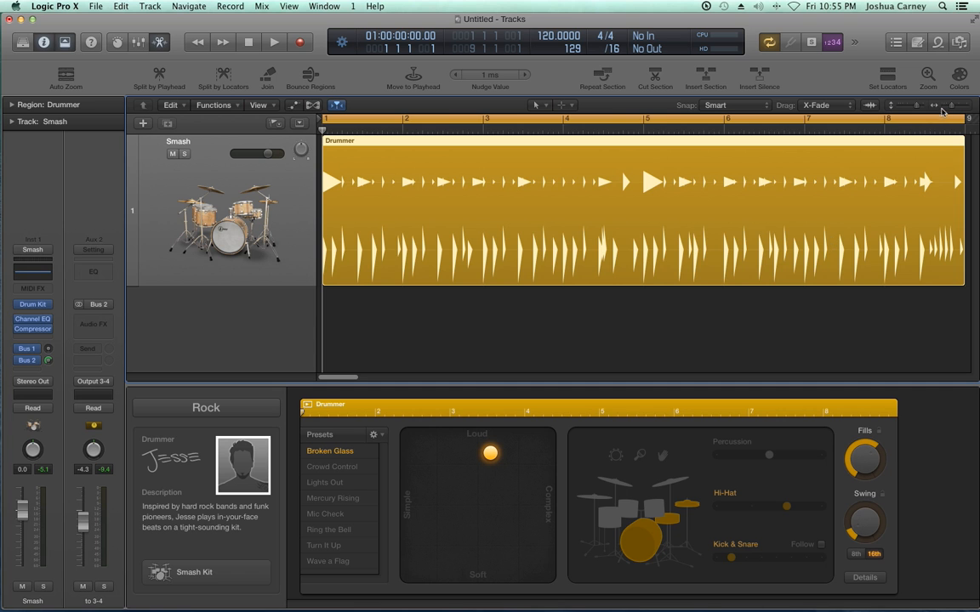
click(945, 110)
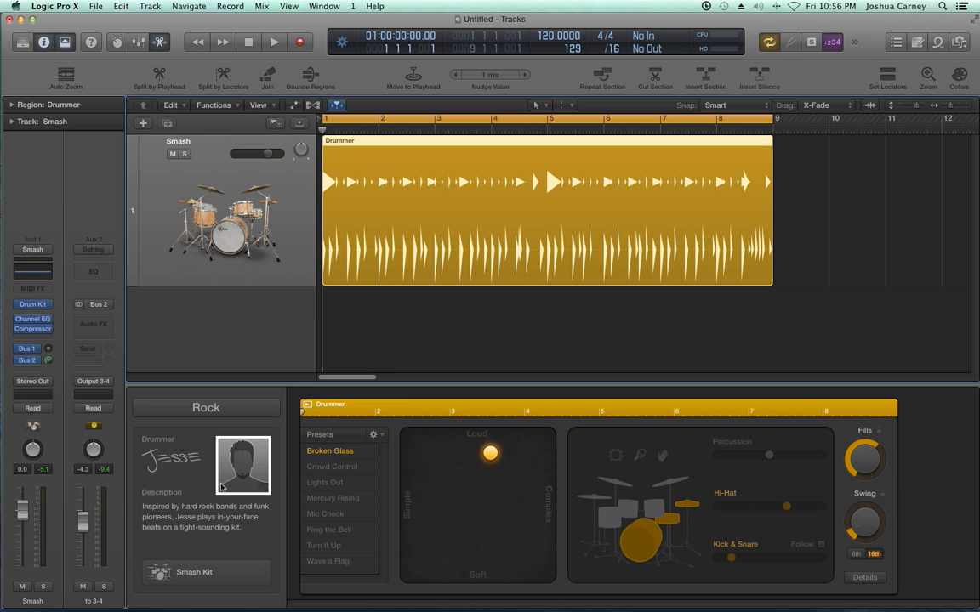
Try the Crowd Control, Lights Out and Mercury Rising presets, and return the region to Broken Glass.
click(331, 468)
click(327, 483)
click(330, 499)
click(331, 453)
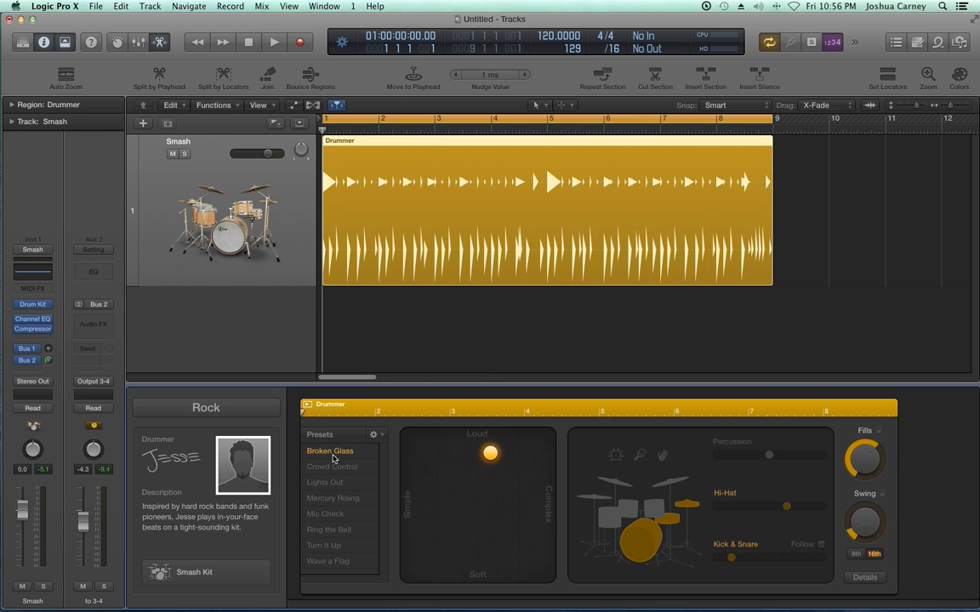
Move the XY pad puck up and down between Soft and Loud, leave it at the Loud edge and play the region.
drag(493, 472, 474, 510)
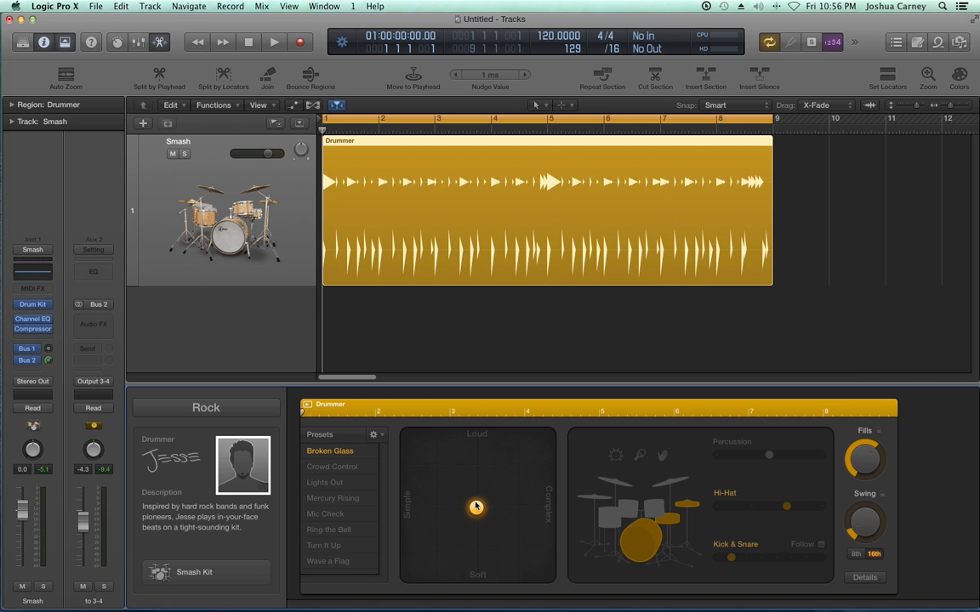
drag(477, 508, 478, 423)
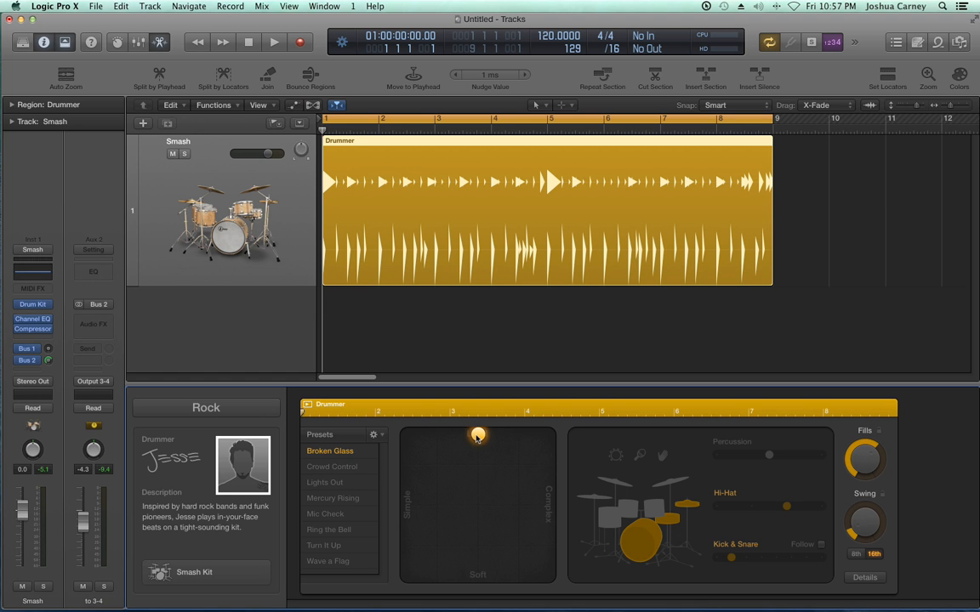
drag(477, 437, 475, 588)
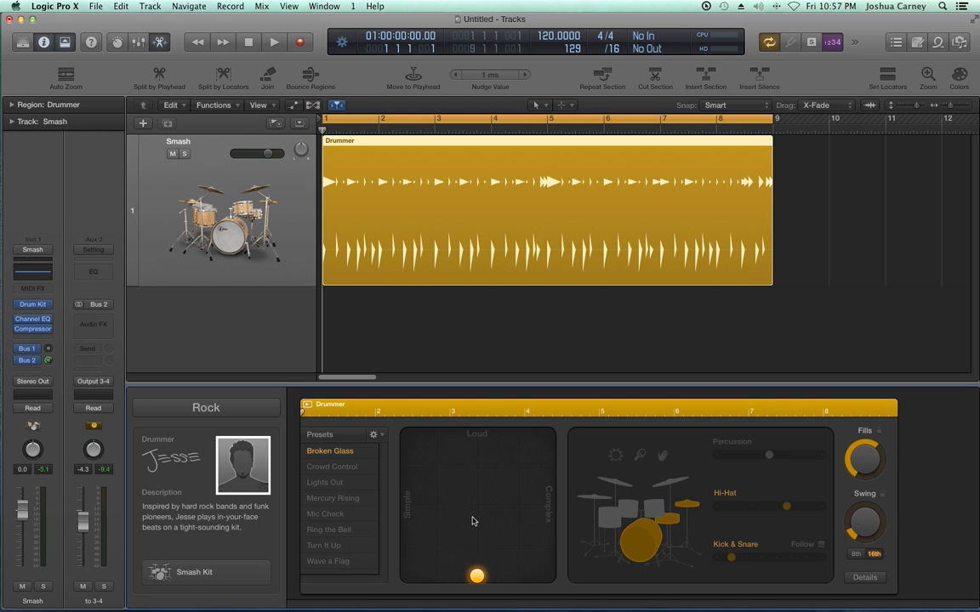
drag(473, 522, 473, 581)
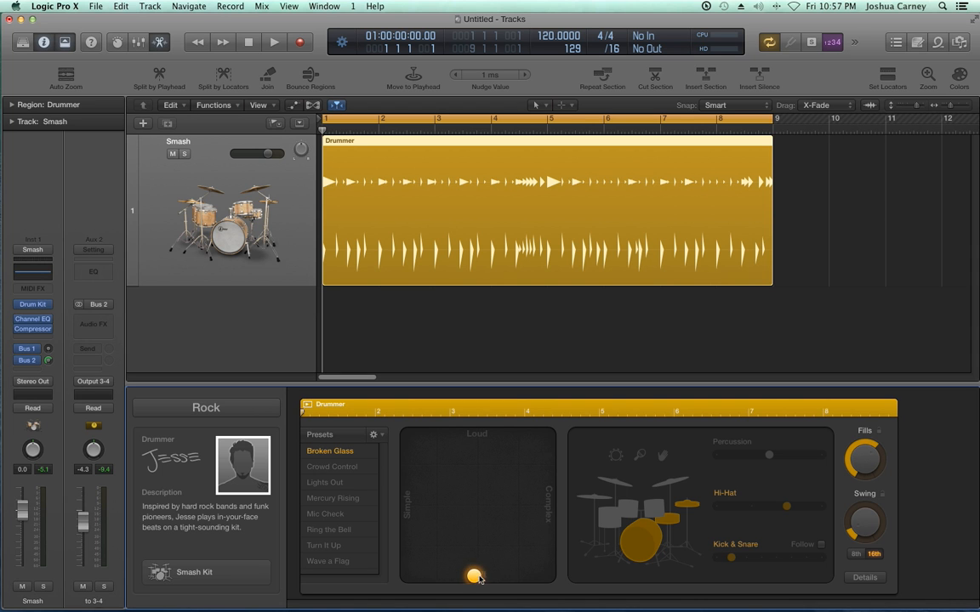
drag(474, 581, 478, 428)
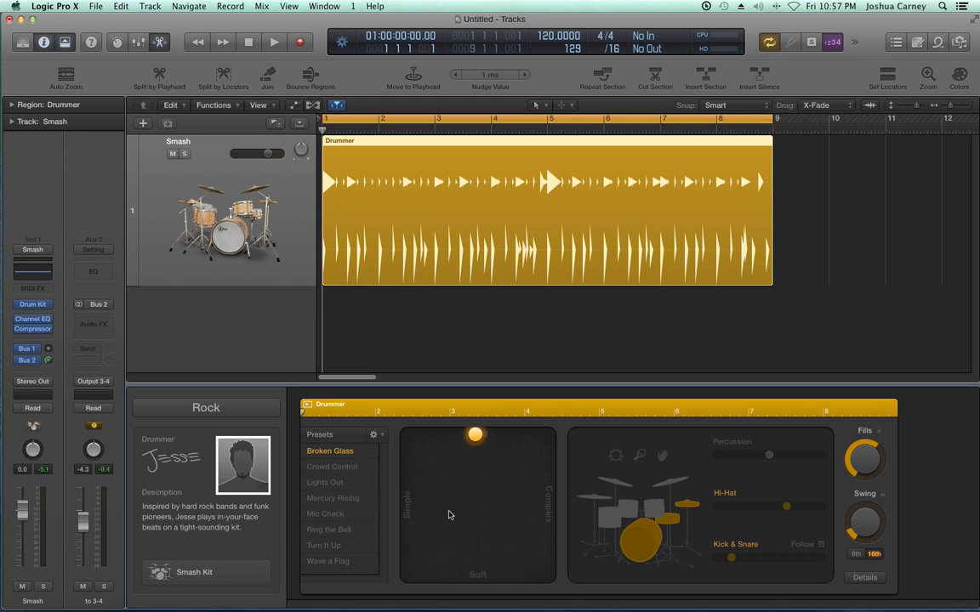
drag(473, 438, 478, 433)
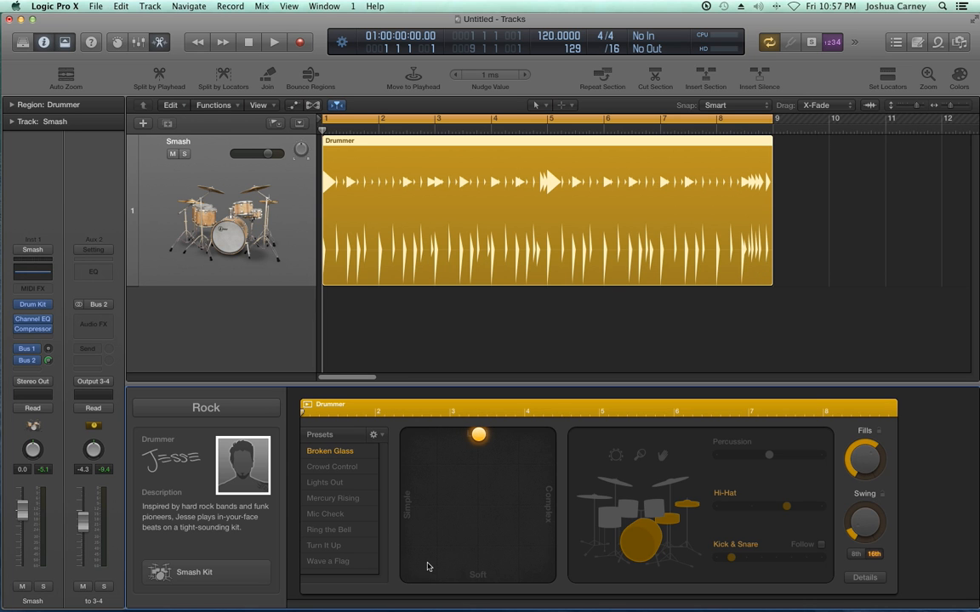
key(space)
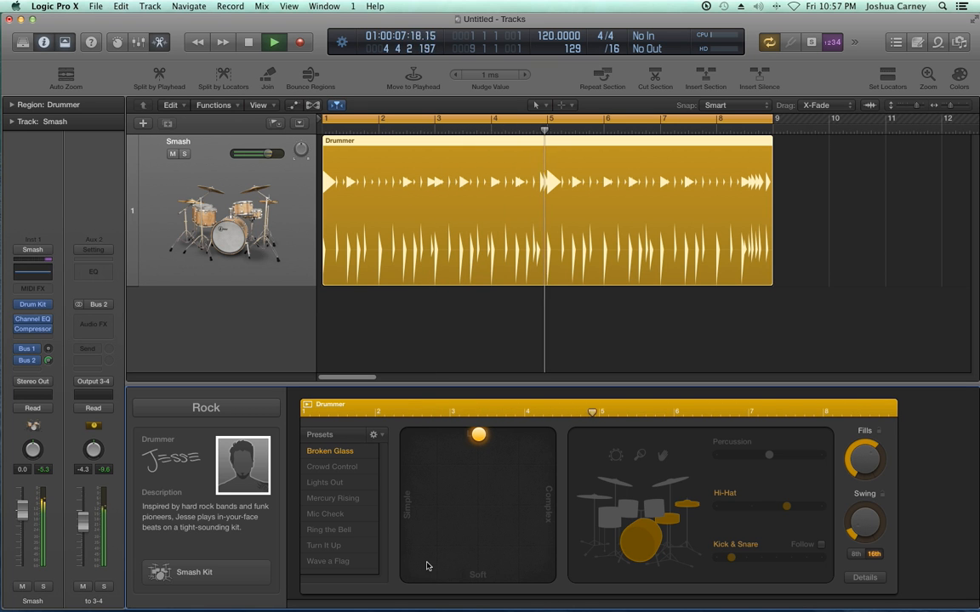
key(space)
Move the XY pad puck to the middle between Loud and Soft and play the region from the start.
drag(478, 450, 479, 508)
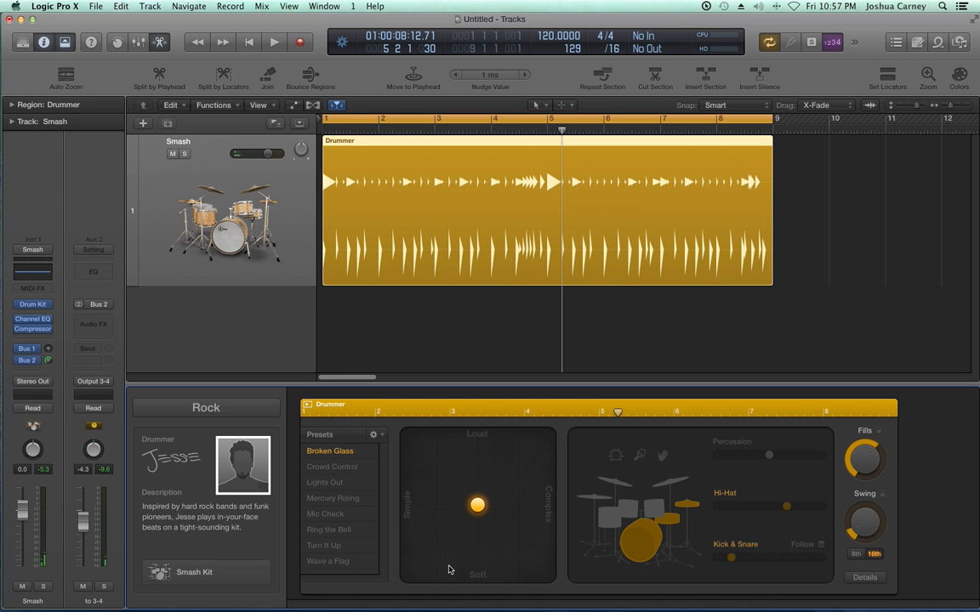
key(Return)
key(space)
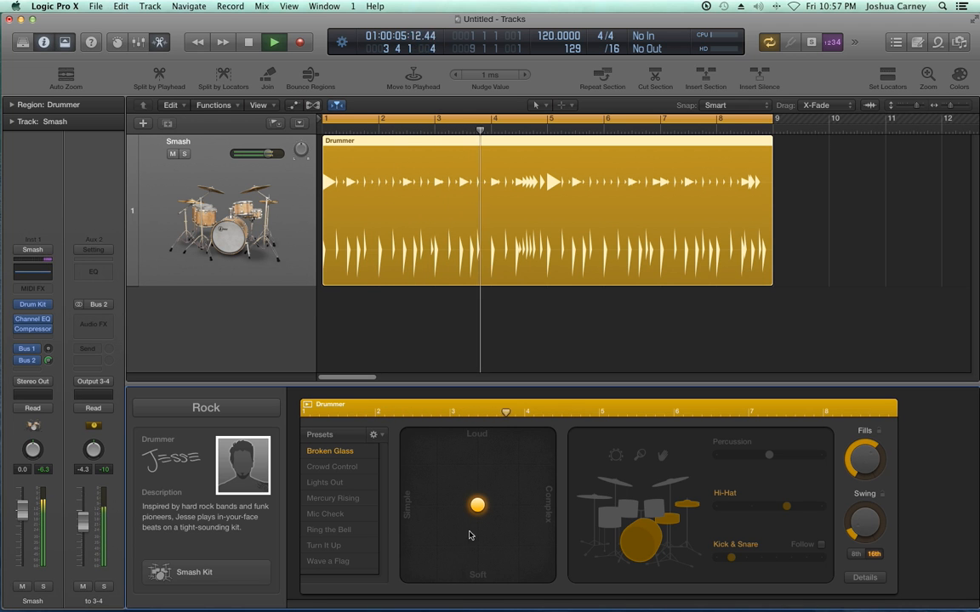
key(space)
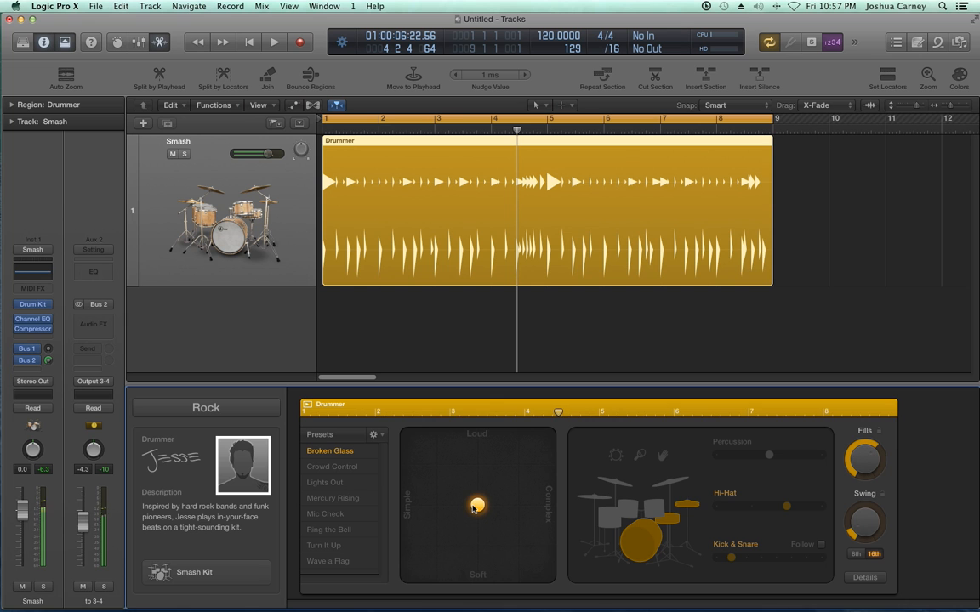
Move the XY pad puck down to the Soft edge and listen to the quieter performance.
drag(474, 508, 476, 586)
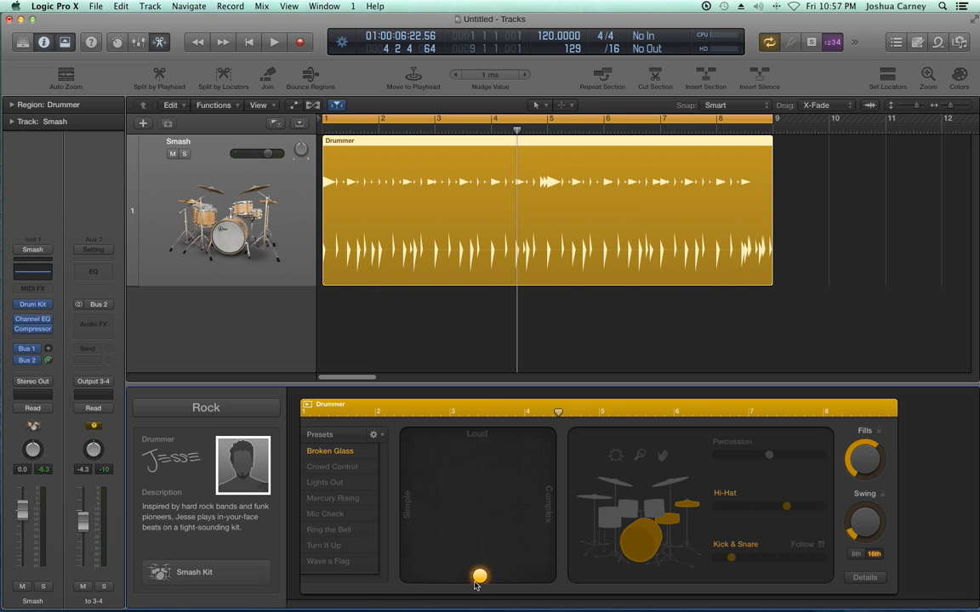
key(space)
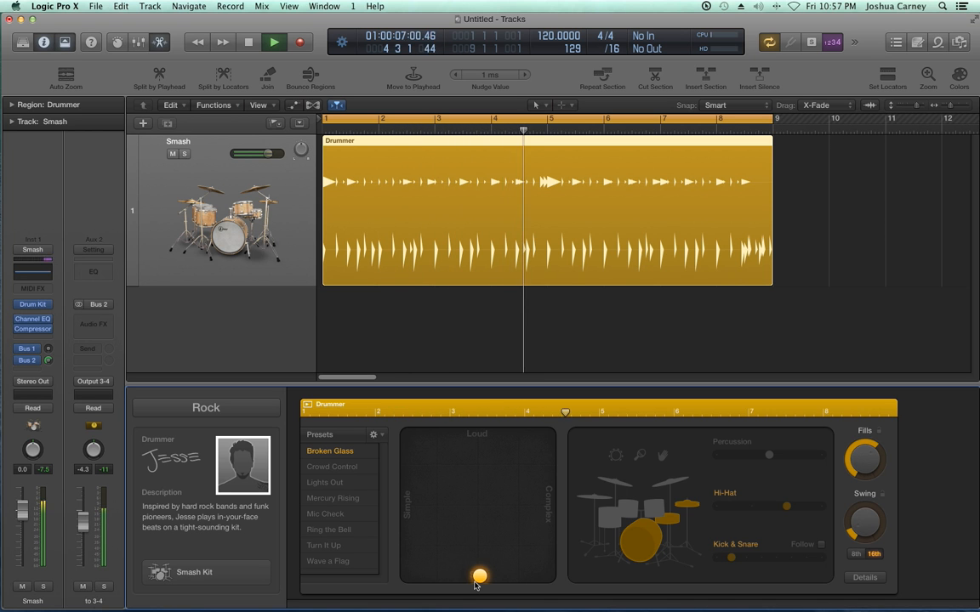
key(space)
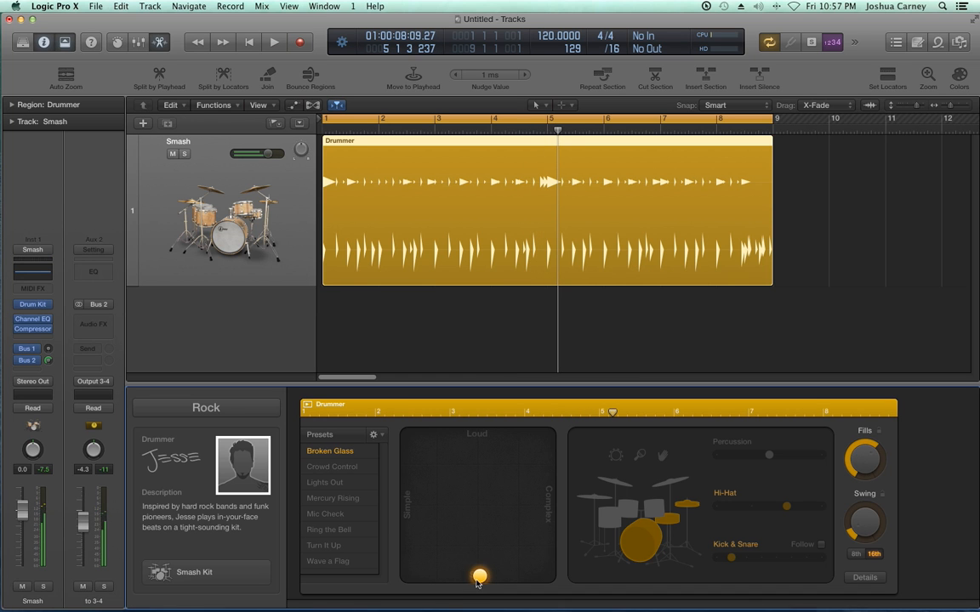
mouse_move(480, 576)
mouse_down()
mouse_move(475, 486)
mouse_move(479, 586)
mouse_up()
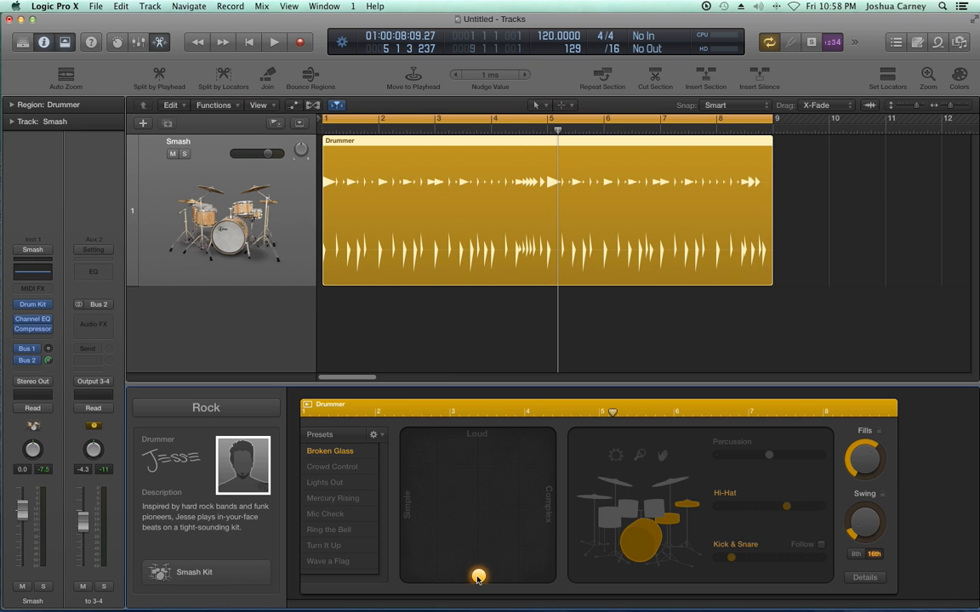
Move the XY pad puck into the loud and complex quadrant and play the region from the start.
drag(479, 576, 514, 467)
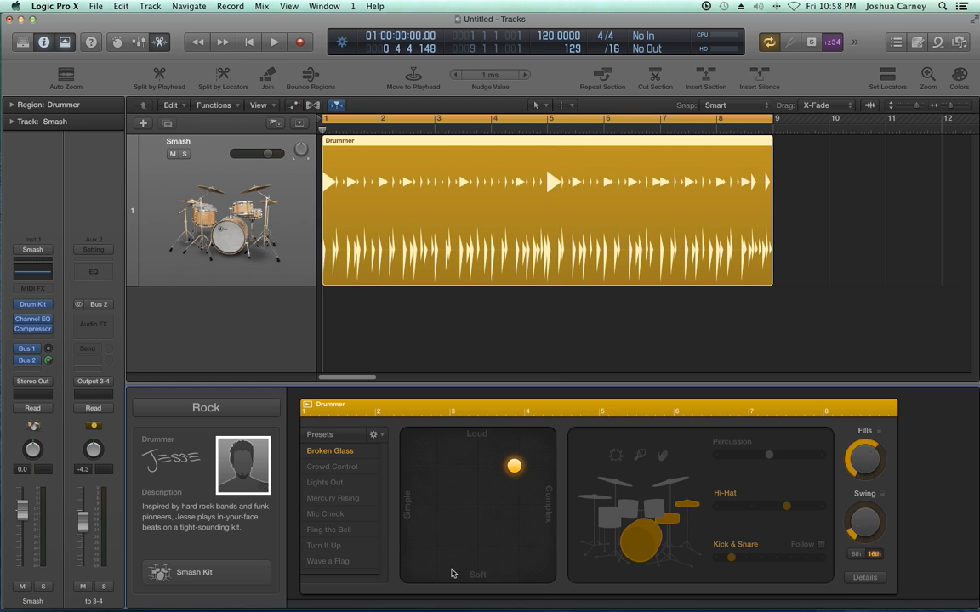
key(space)
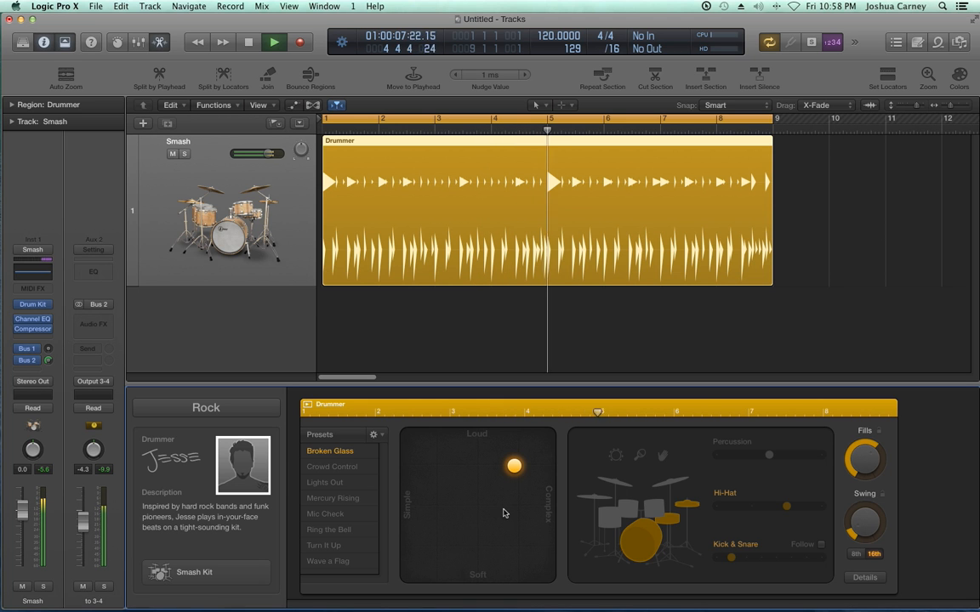
key(space)
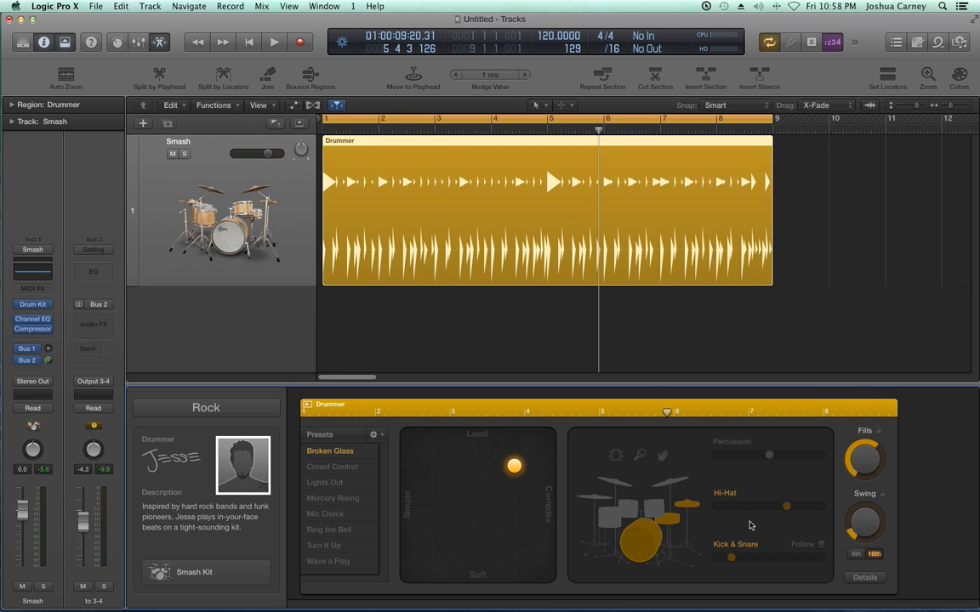
Lower both the Hi-Hat and the Kick & Snare to variation 1.
key(alt+super+8)
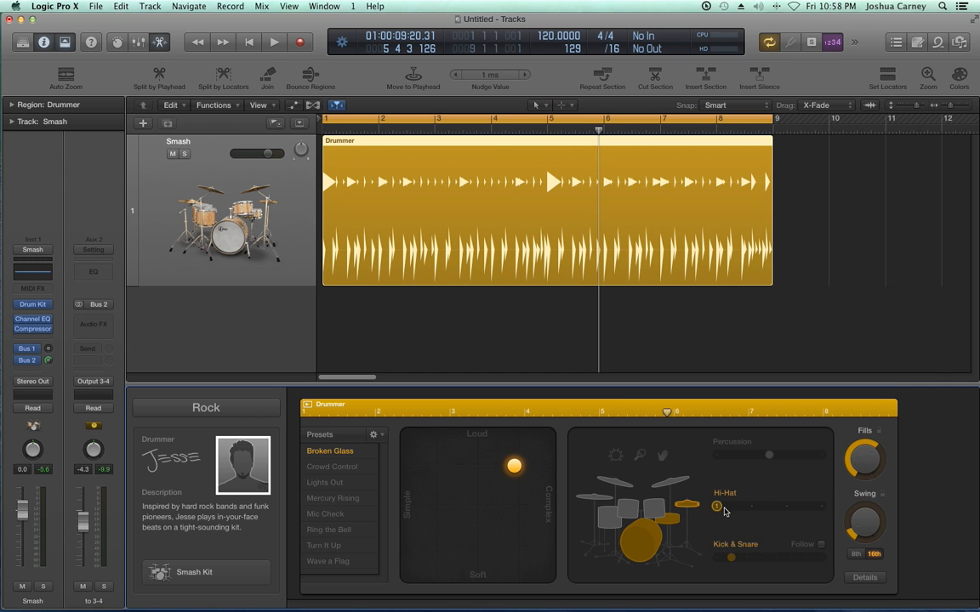
drag(771, 512, 717, 509)
drag(731, 558, 687, 571)
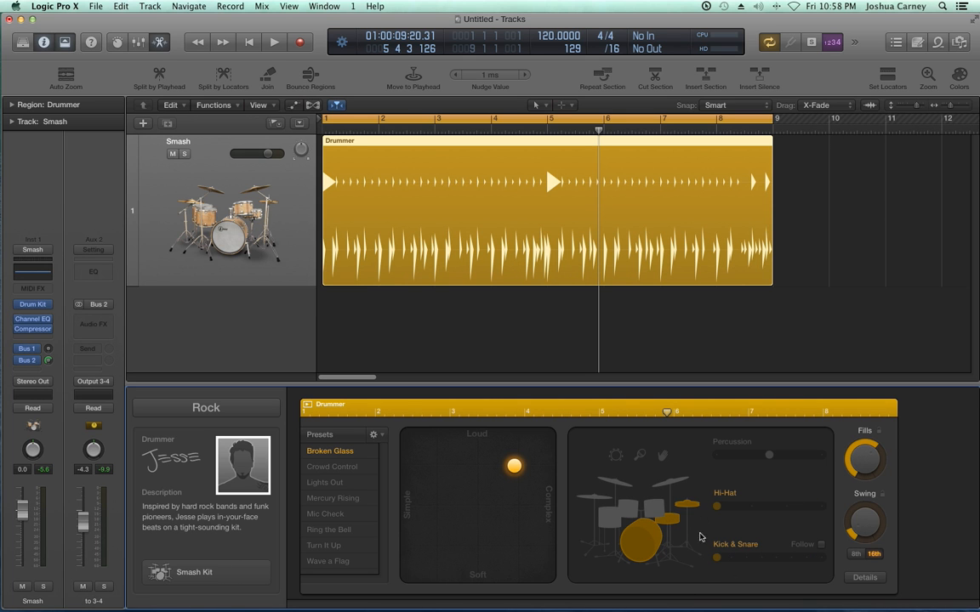
Swap the Hi-Hat for Toms and back, and set the Hi-Hat to variation 3 and the Kick & Snare to variation 2.
click(685, 512)
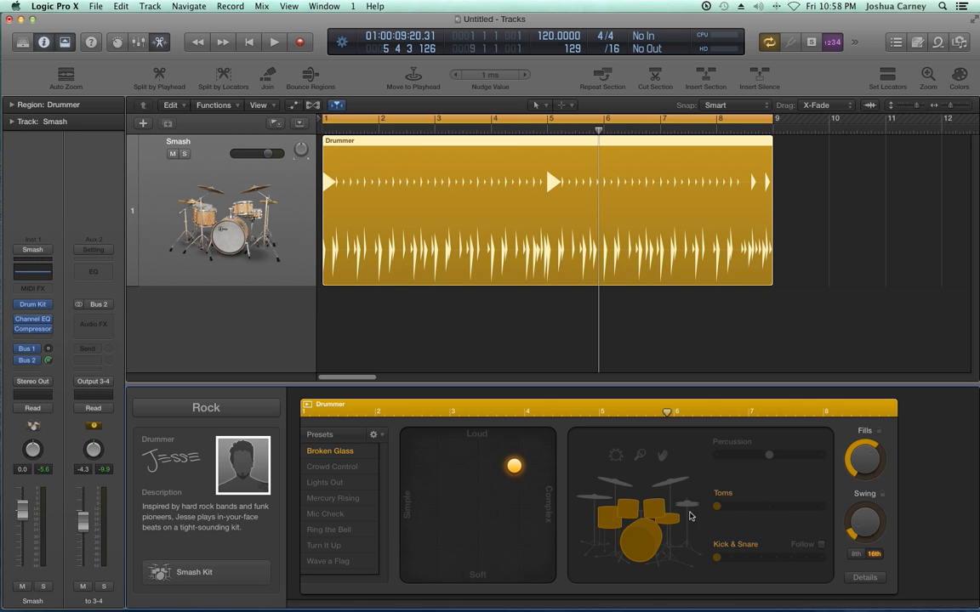
click(688, 509)
drag(717, 508, 786, 512)
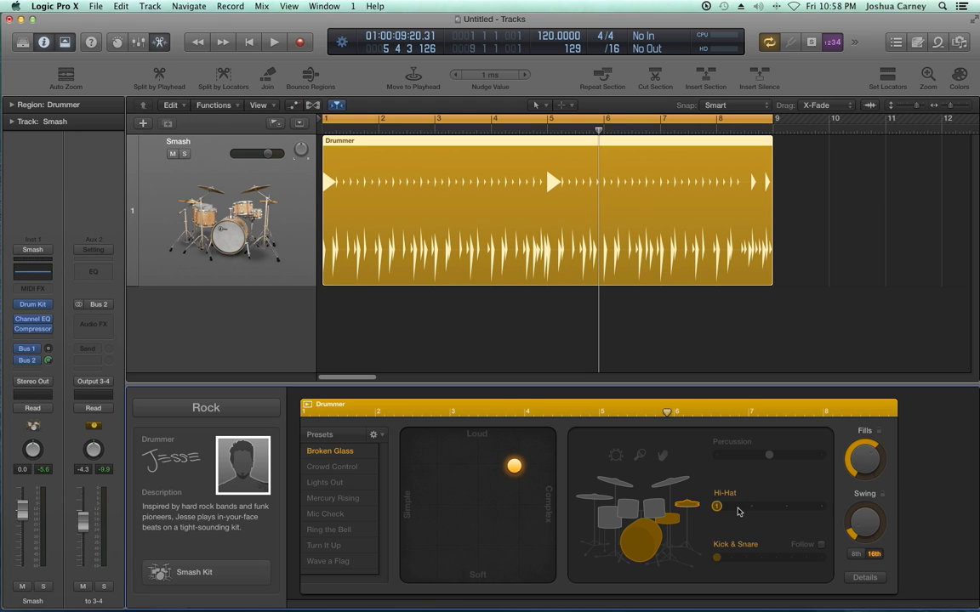
click(717, 558)
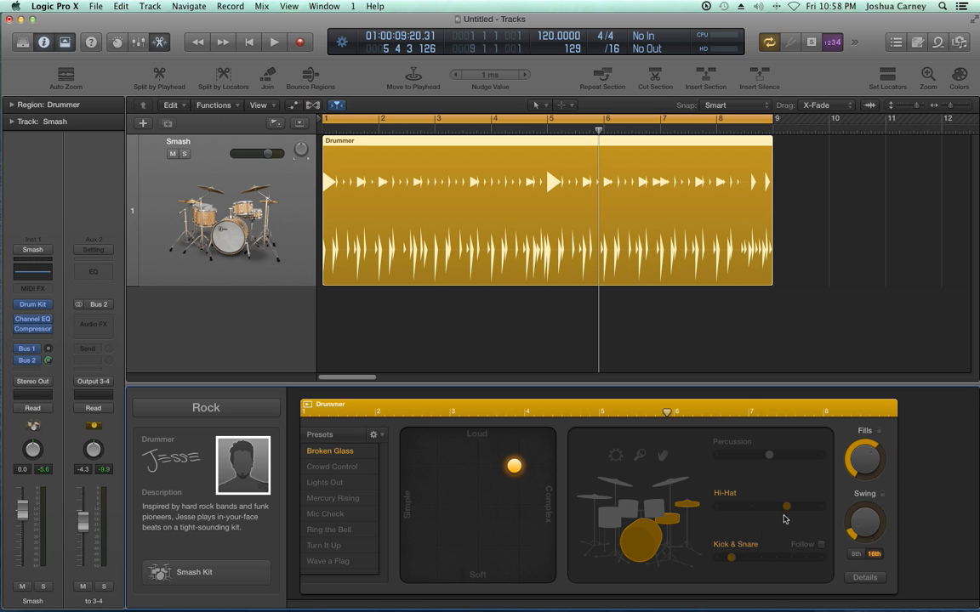
Play the region with Hi-Hat and Kick & Snare both at variation 4, and set the Hi-Hat to variation 2 and Kick & Snare to 7.
click(746, 558)
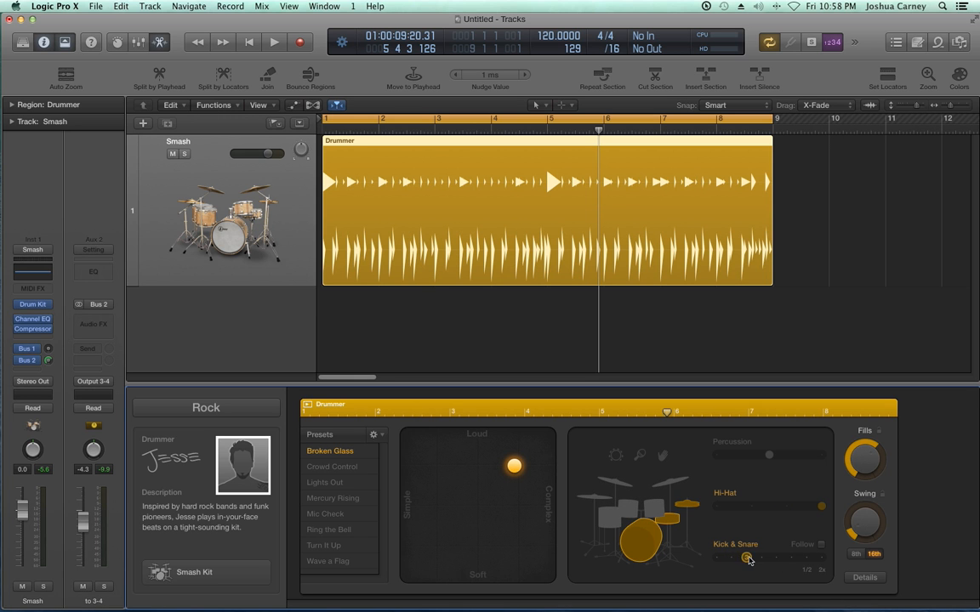
key(space)
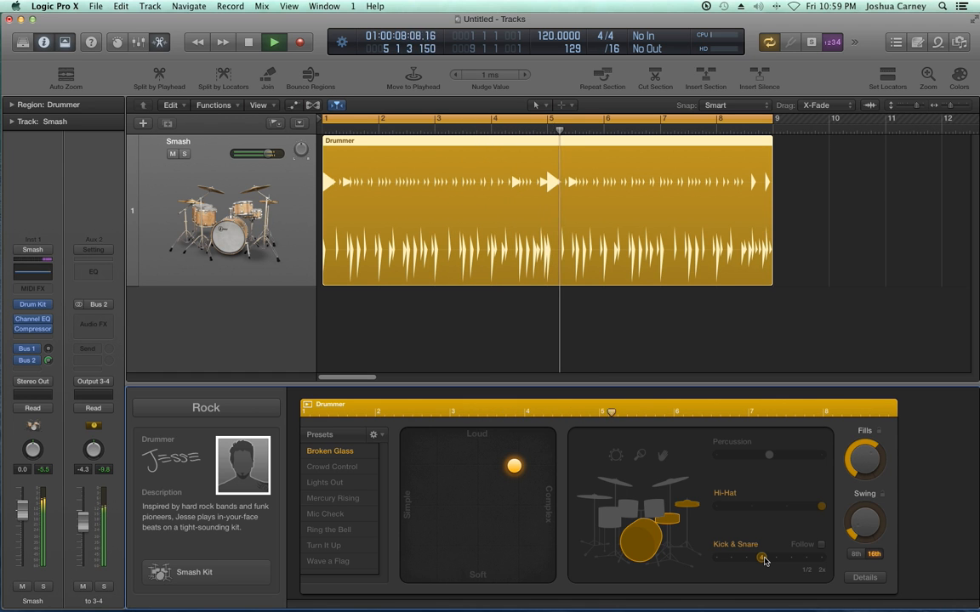
key(space)
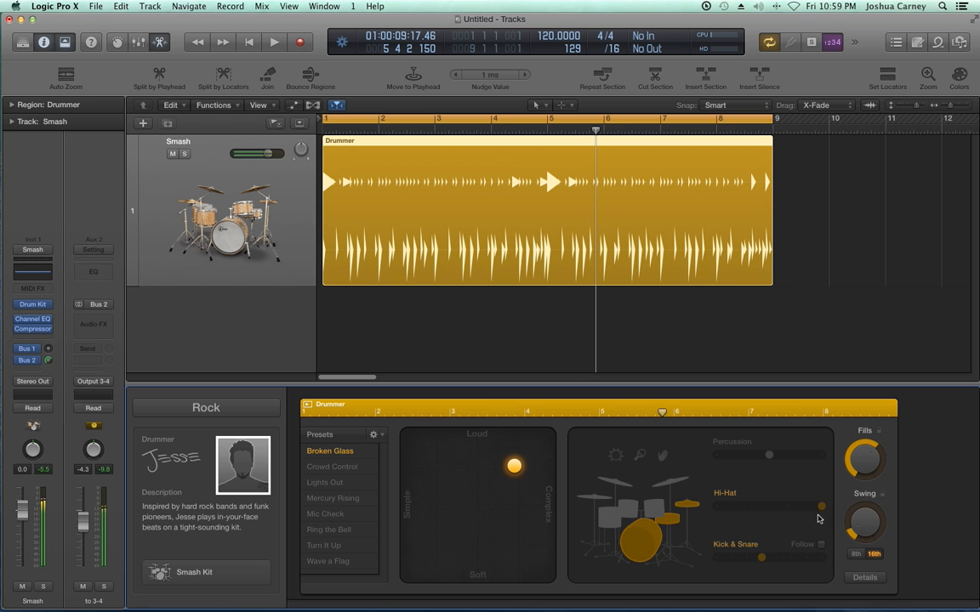
drag(822, 509, 752, 507)
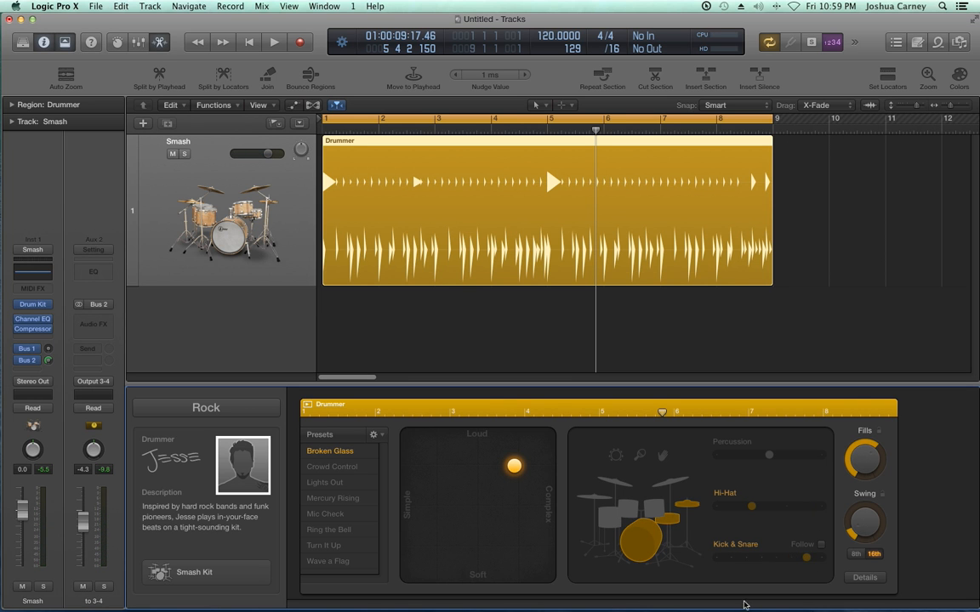
Play the region with Hi-Hat variation 2 and Kick & Snare variation 7, and swap the Hi-Hat for the Toms.
key(space)
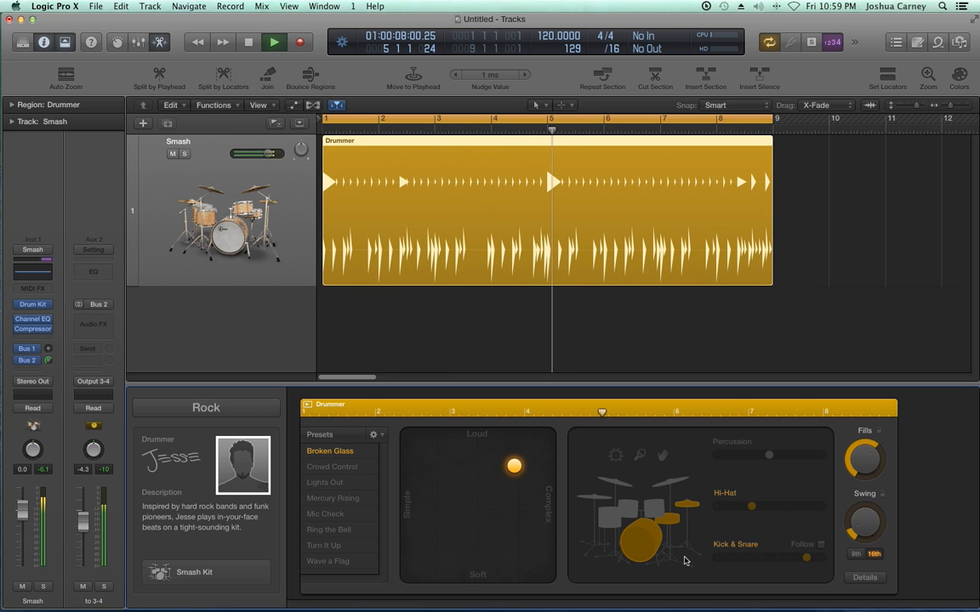
key(space)
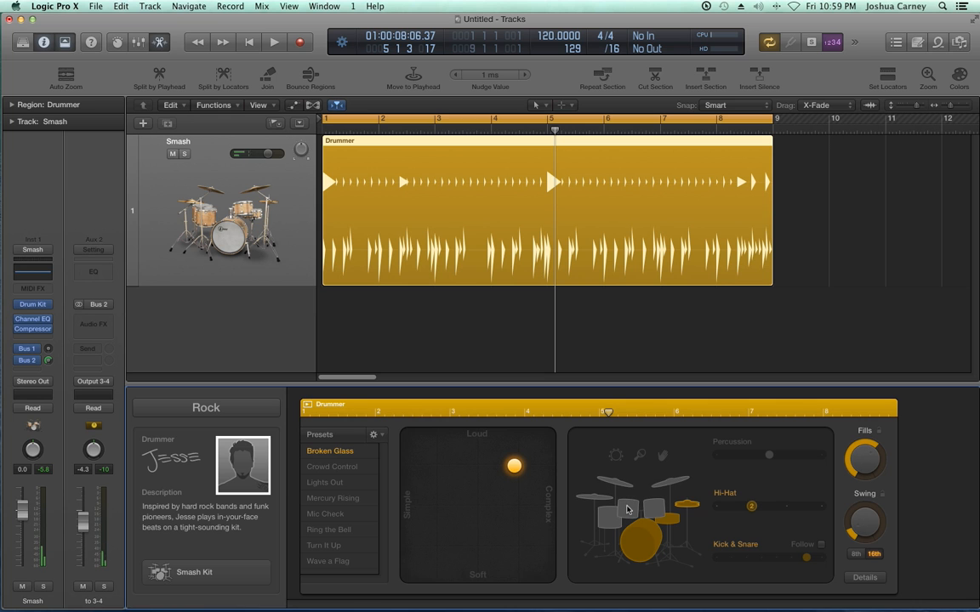
click(627, 512)
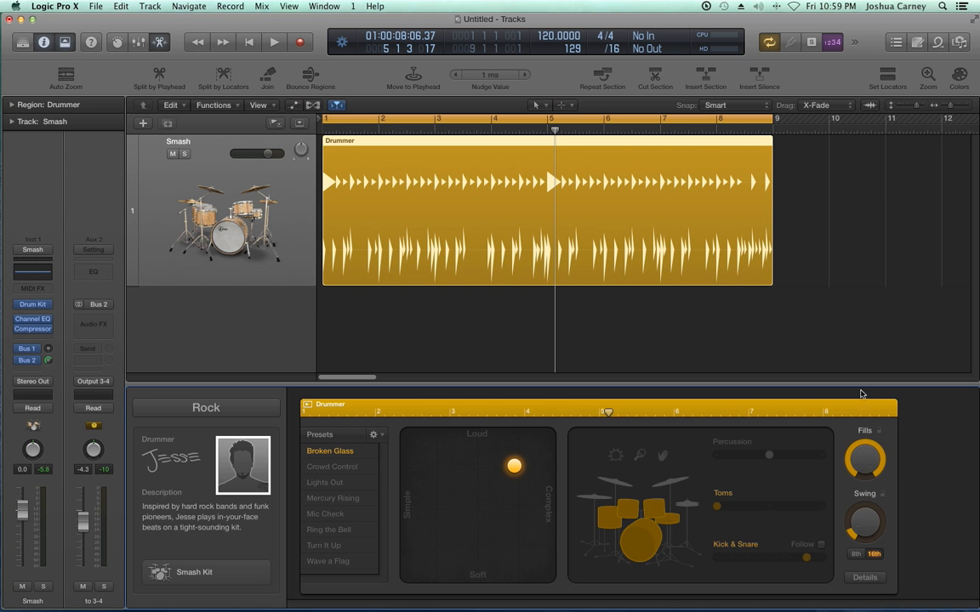
Lower the Fills amount to a small setting and raise it to the maximum.
drag(862, 456, 873, 564)
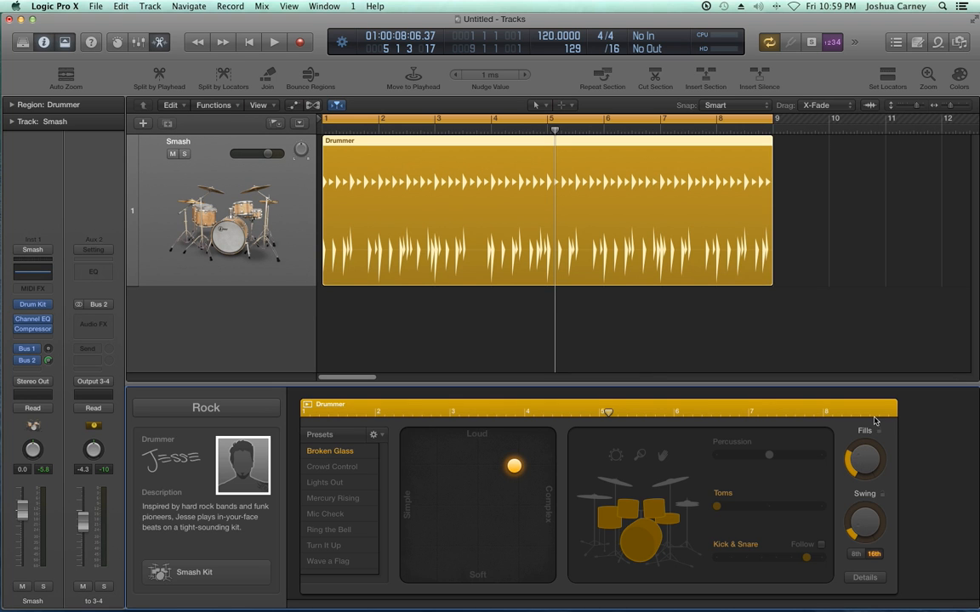
drag(853, 451, 848, 458)
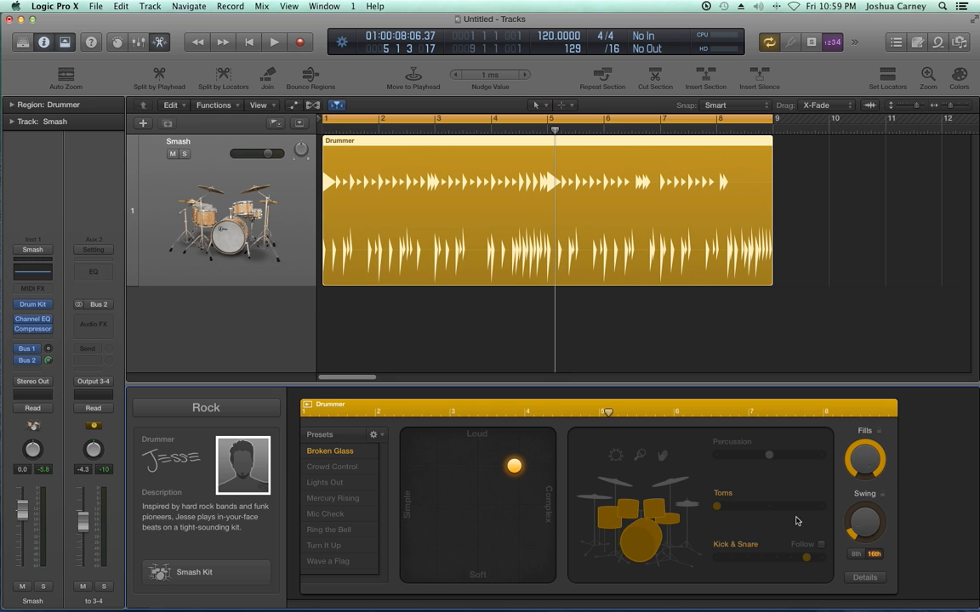
Switch the Toms off and on, and play the region with Toms variation 1 before raising it to variation 2.
click(657, 511)
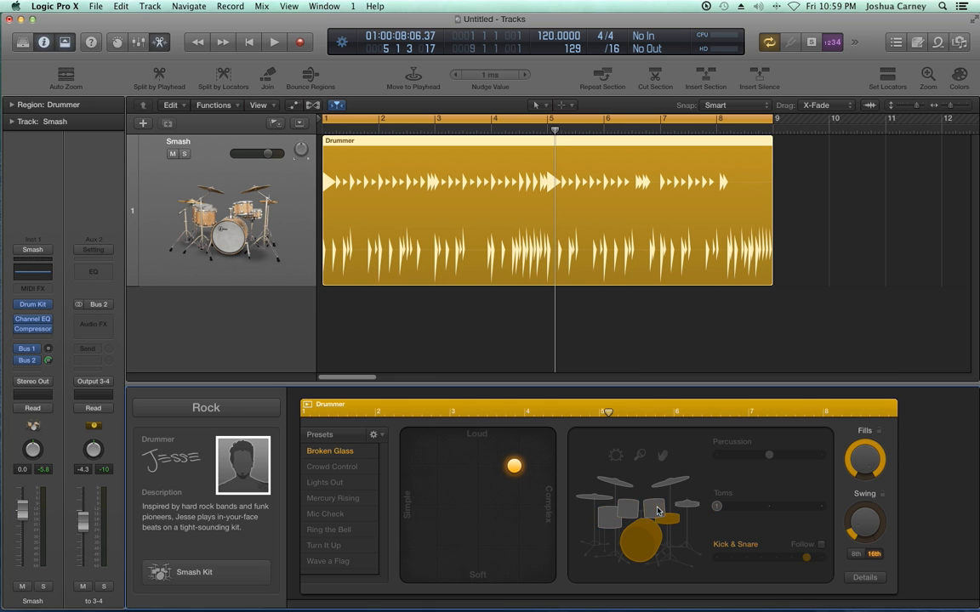
click(655, 513)
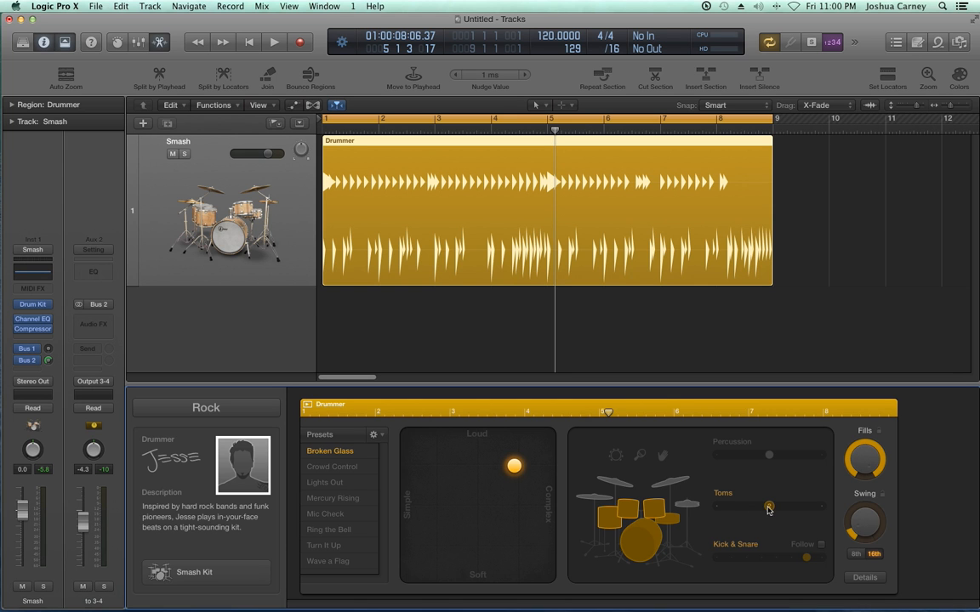
key(space)
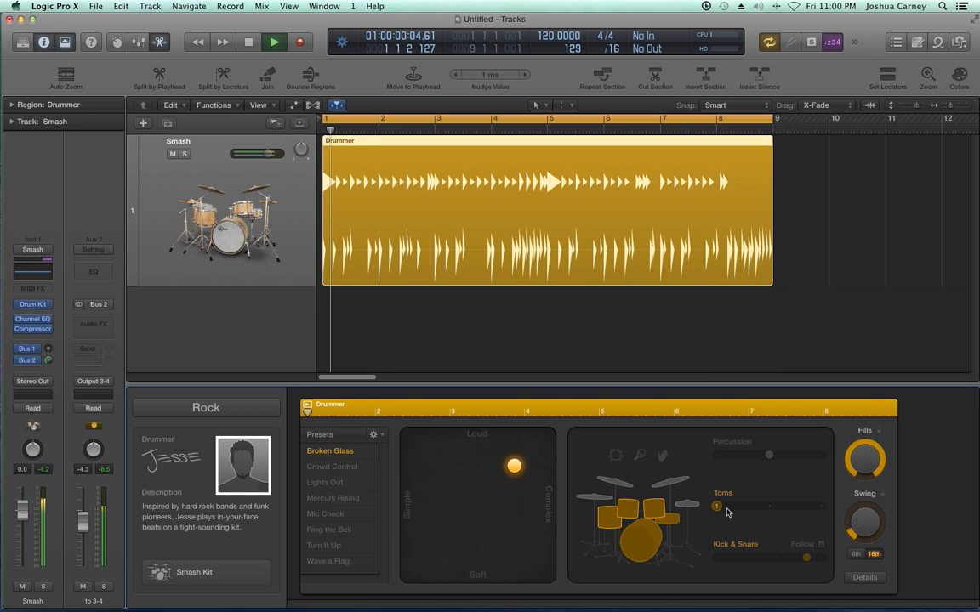
drag(721, 510, 762, 512)
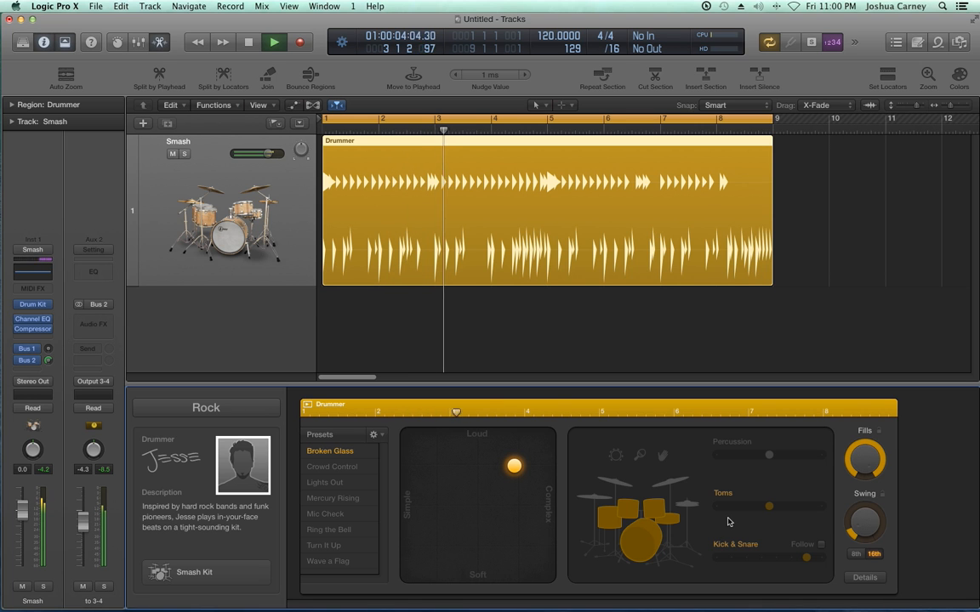
key(space)
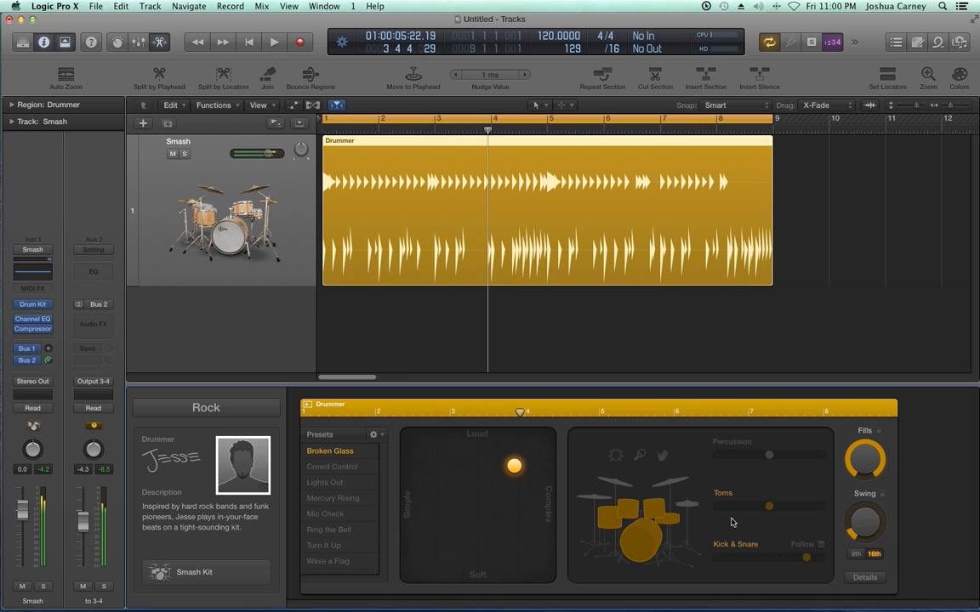
Toggle the Toms off and on, and swap them for the Hi-Hat and for the Cymbals.
click(659, 508)
click(657, 510)
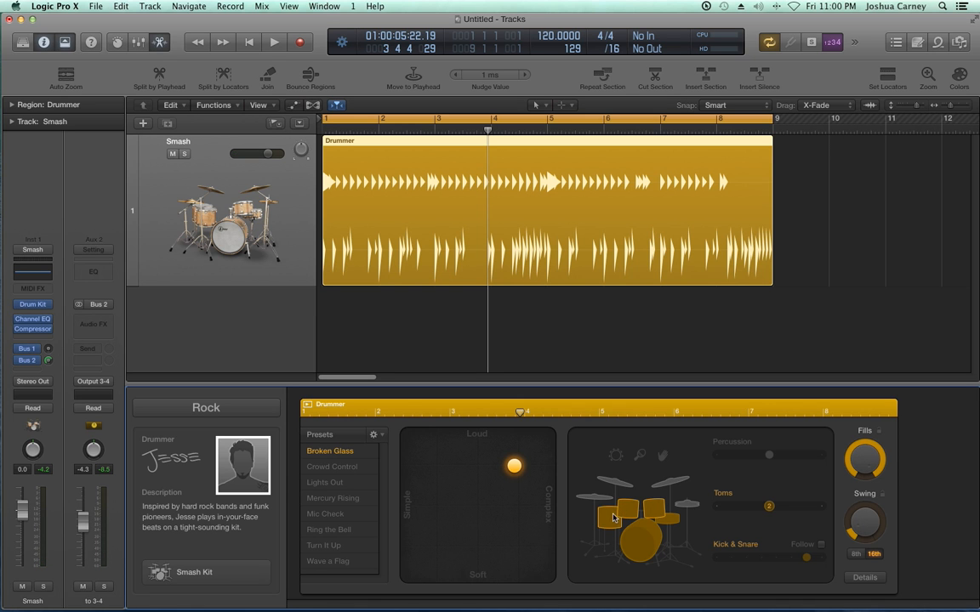
click(686, 504)
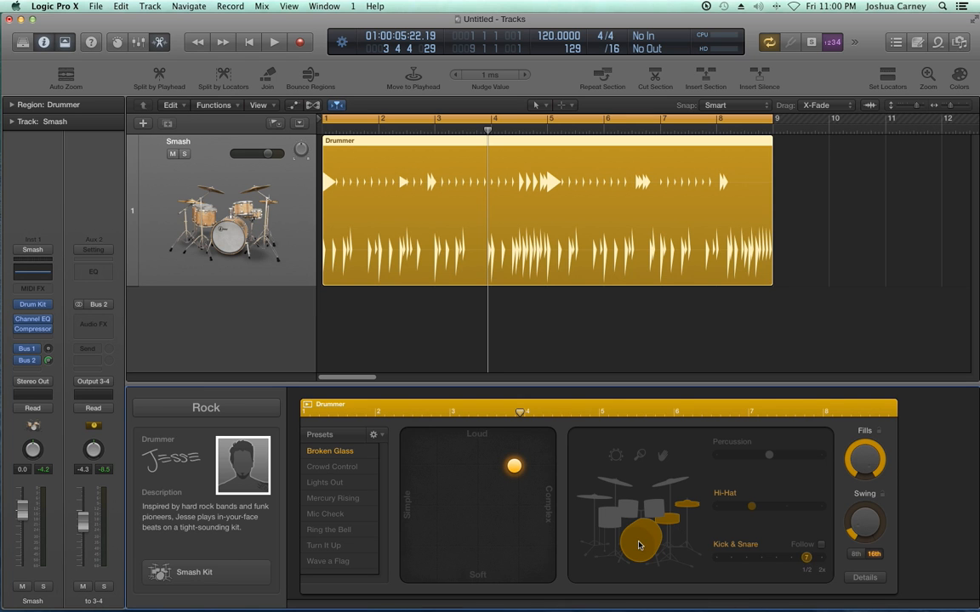
click(595, 498)
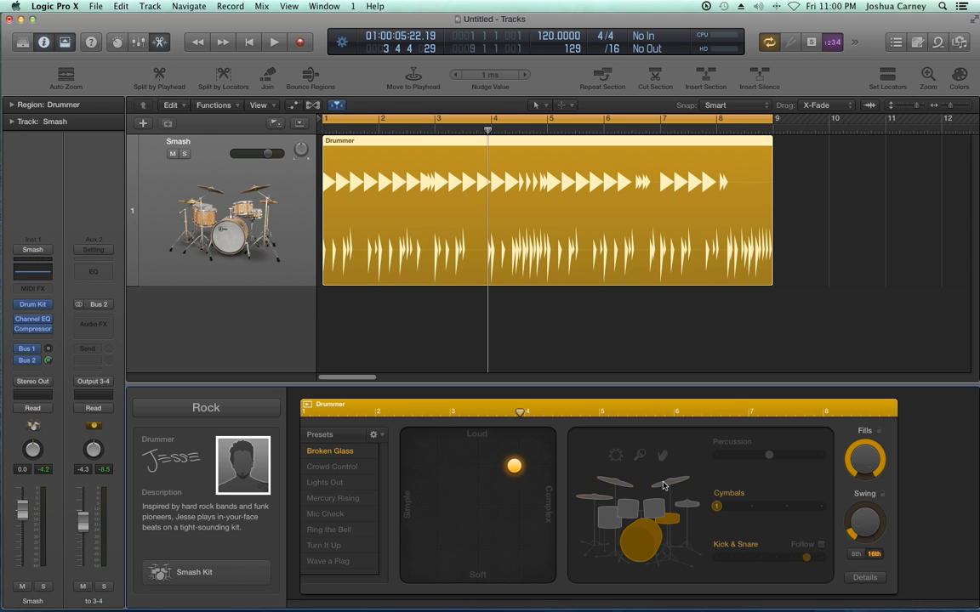
Play the region with Cymbals variation 2 and variation 3, and swap the Cymbals back to the Hi-Hat.
click(752, 507)
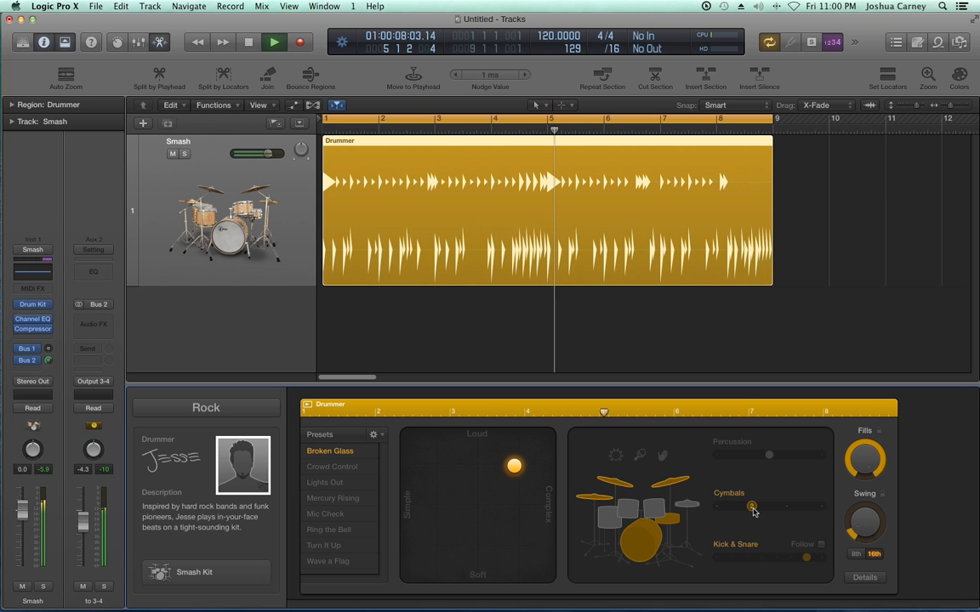
key(space)
drag(753, 509, 781, 511)
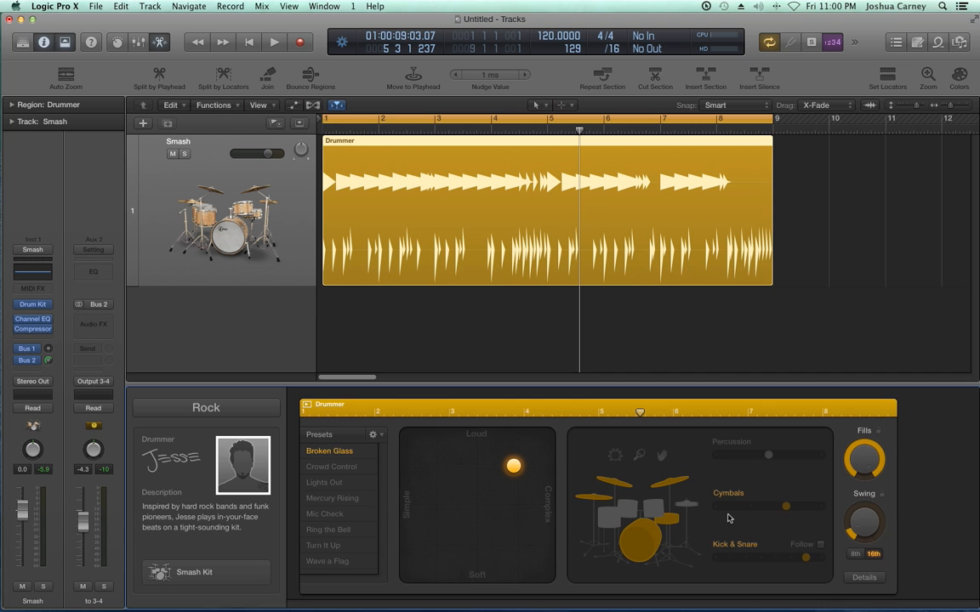
key(space)
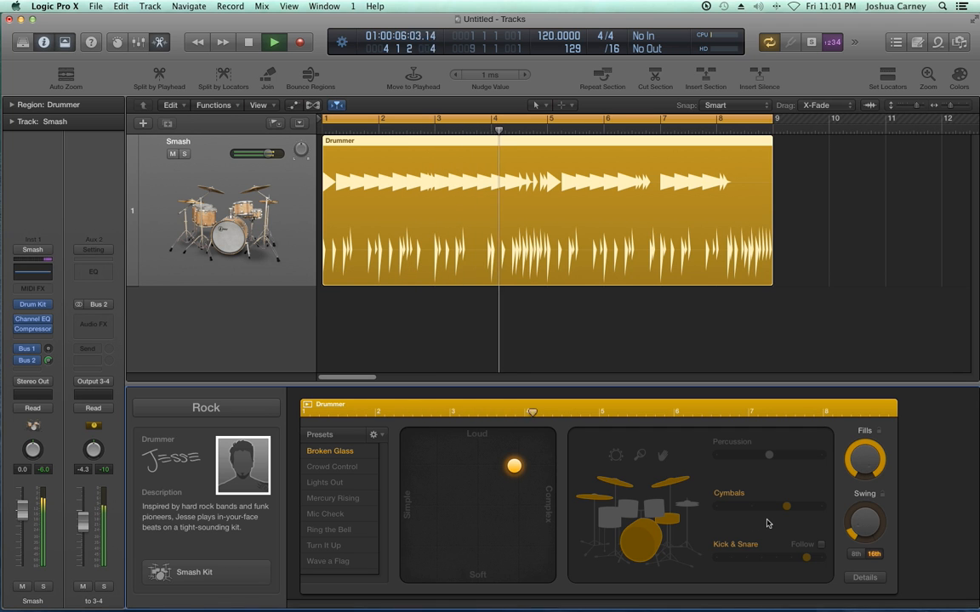
key(space)
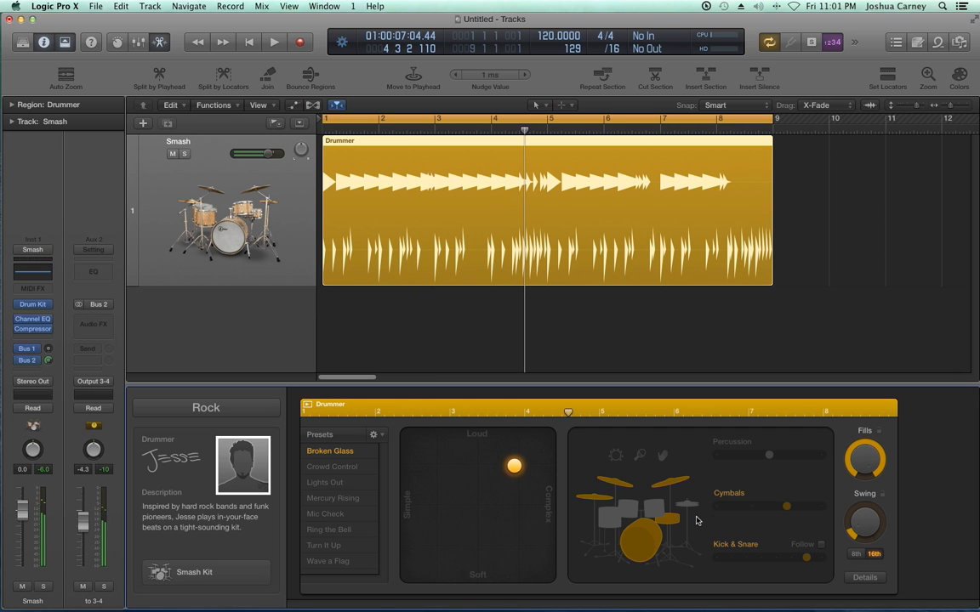
click(681, 537)
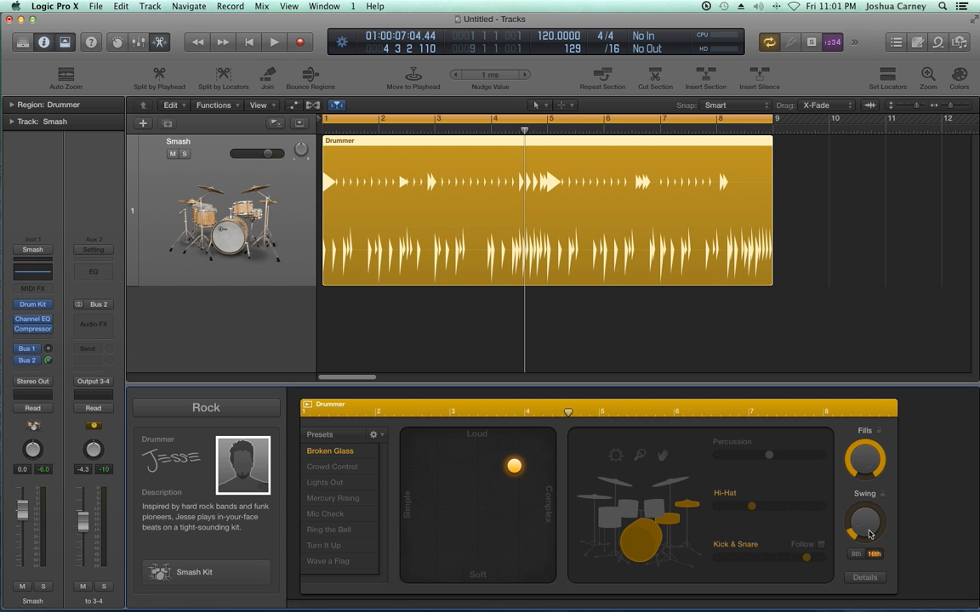
Lower the region's Swing amount to zero and play the region from the start.
mouse_move(870, 534)
mouse_down()
mouse_move(869, 507)
mouse_move(870, 543)
mouse_up()
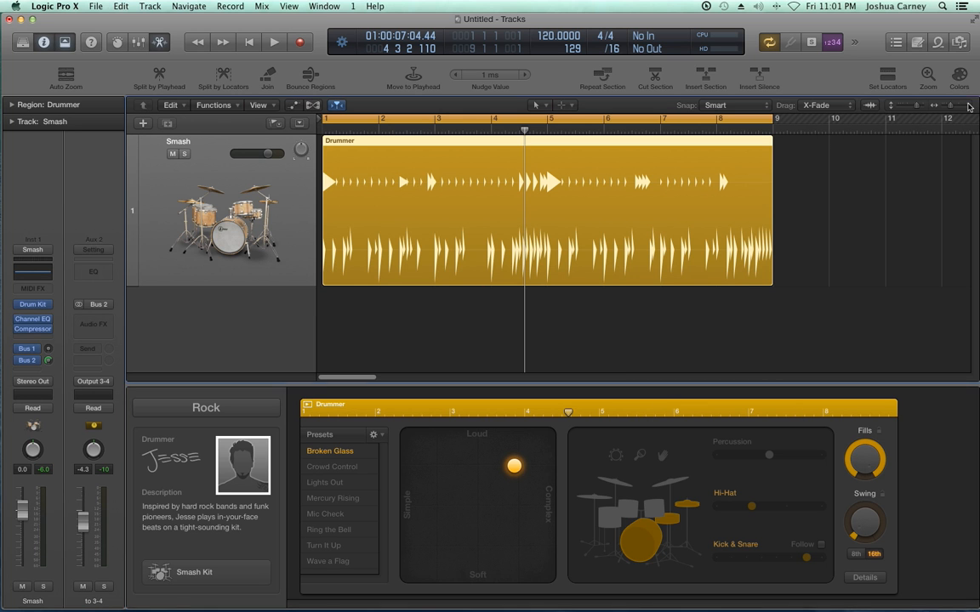
click(969, 106)
scroll(839, 246, left, 5)
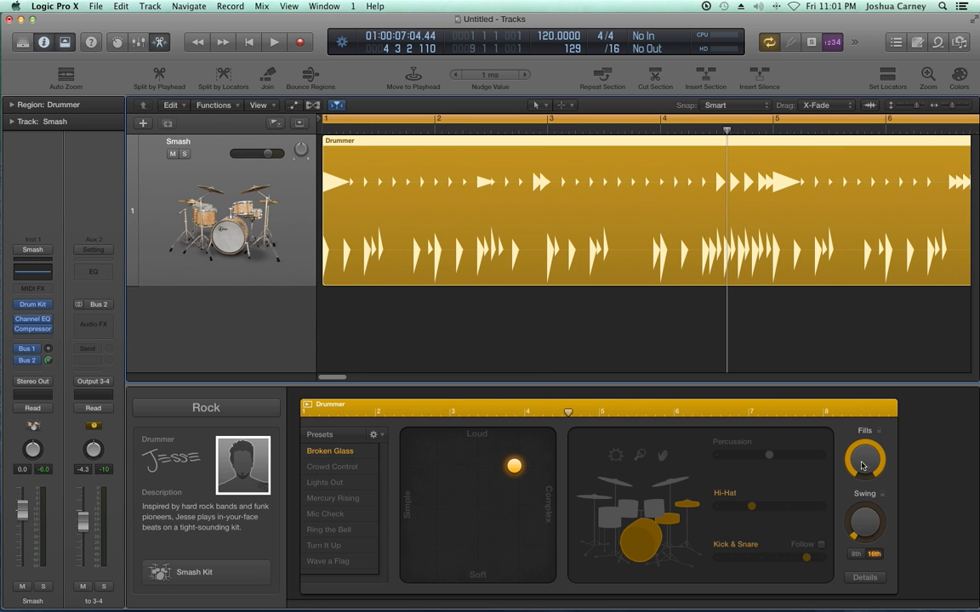
drag(869, 533, 872, 566)
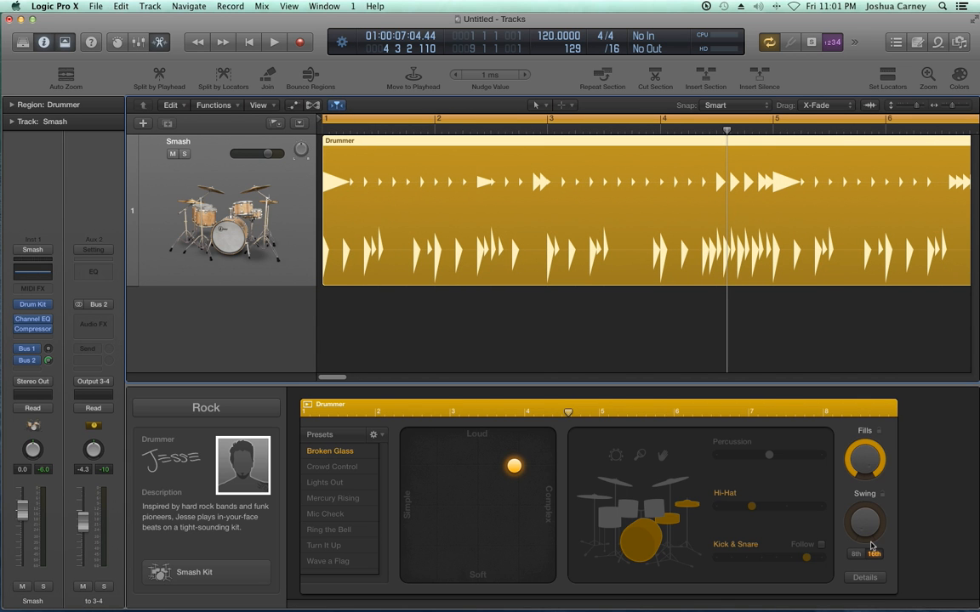
key(Return)
key(space)
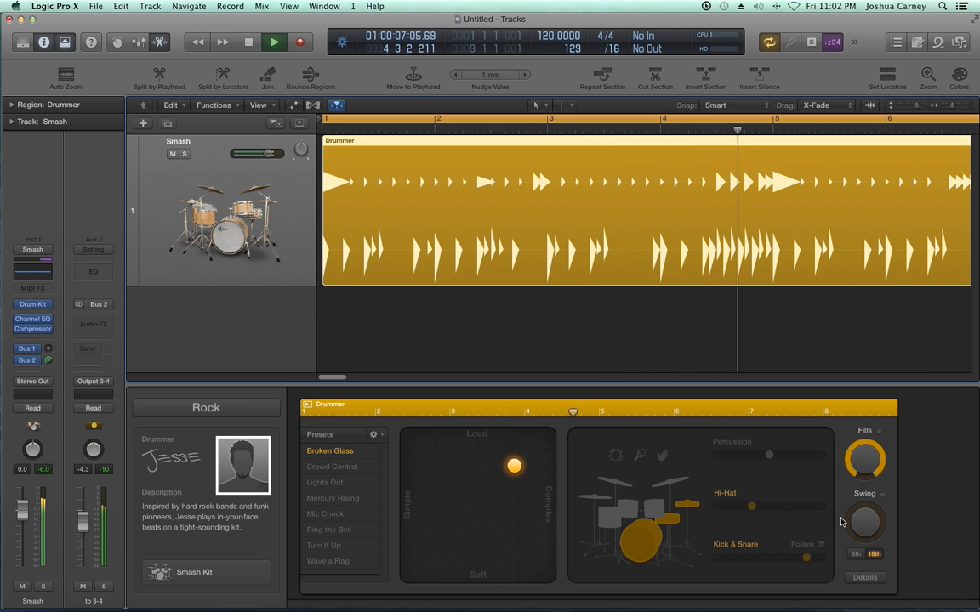
key(space)
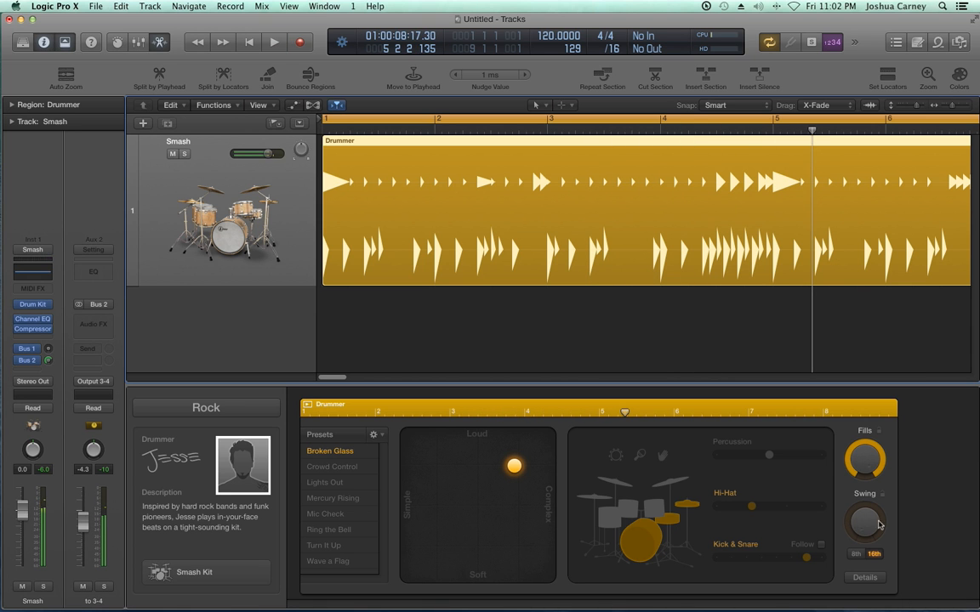
Raise the 16th-note Swing to about two thirds and play the region.
drag(879, 530, 877, 436)
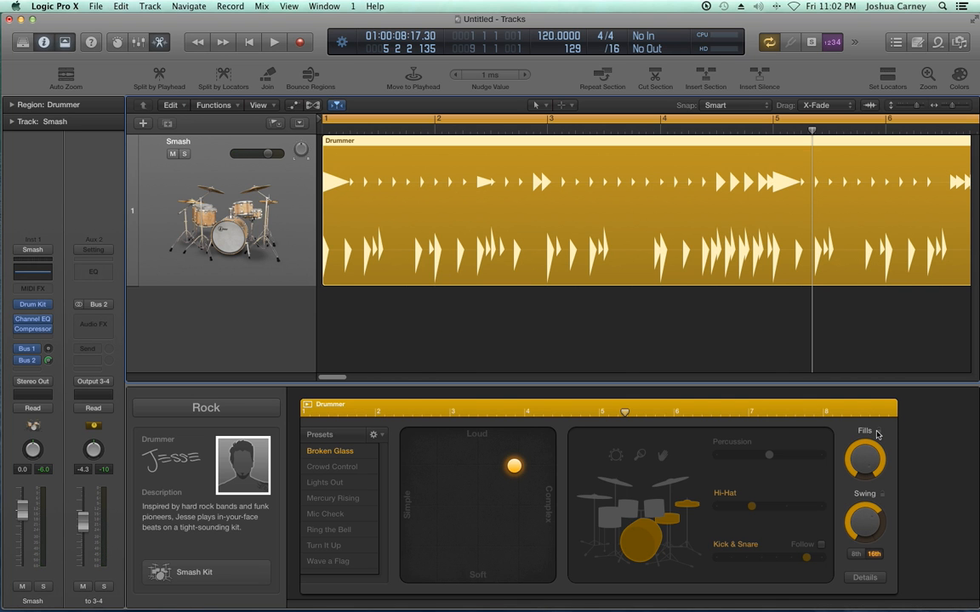
key(space)
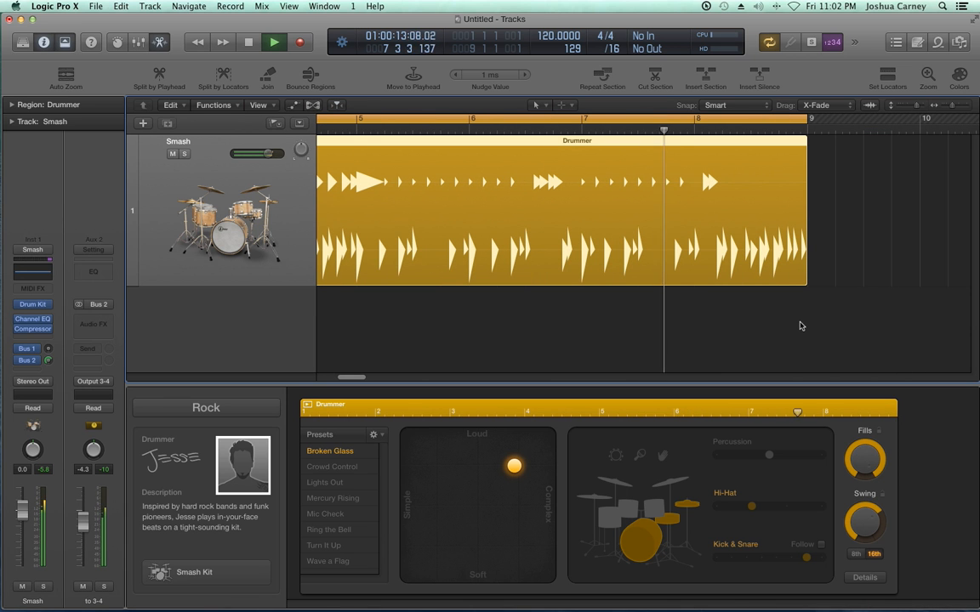
key(space)
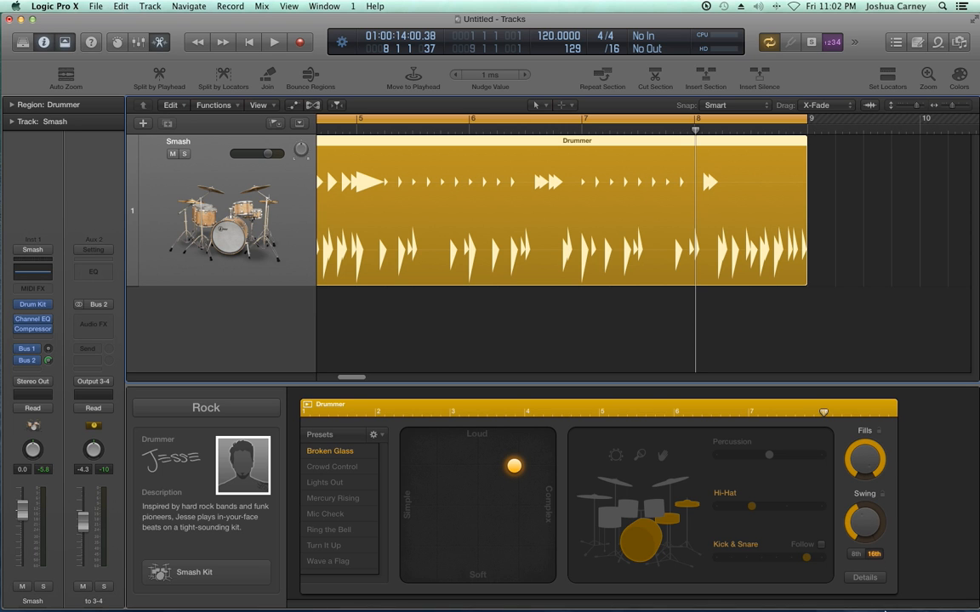
Lower the Swing and raise it to about two thirds, switch it to 8th notes, and play the region.
drag(874, 525, 875, 566)
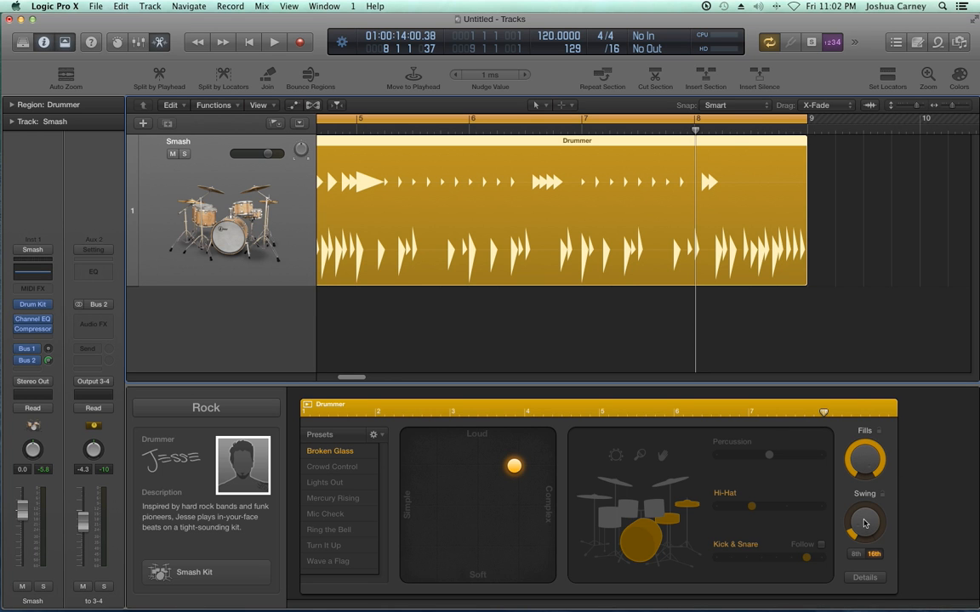
drag(868, 526, 871, 447)
click(856, 555)
drag(951, 106, 928, 109)
scroll(824, 212, left, 3)
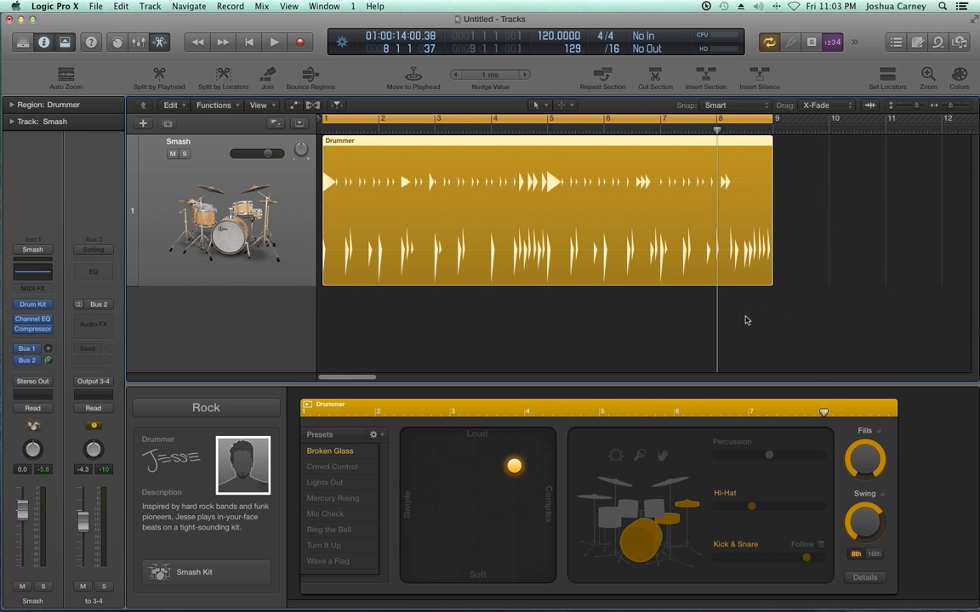
key(space)
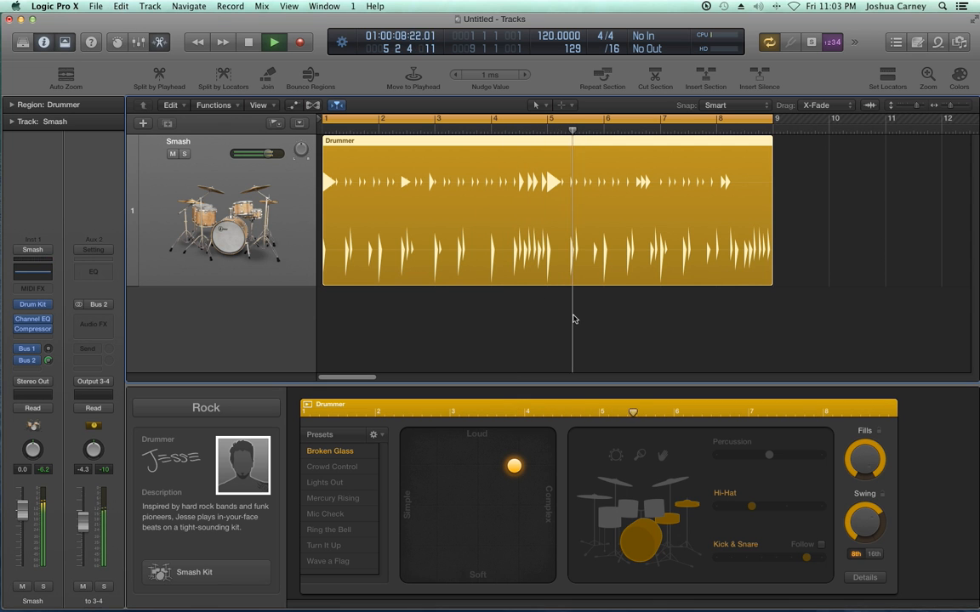
Move the XY pad puck into the soft and complex quadrant during playback and stop the region.
drag(514, 468, 517, 541)
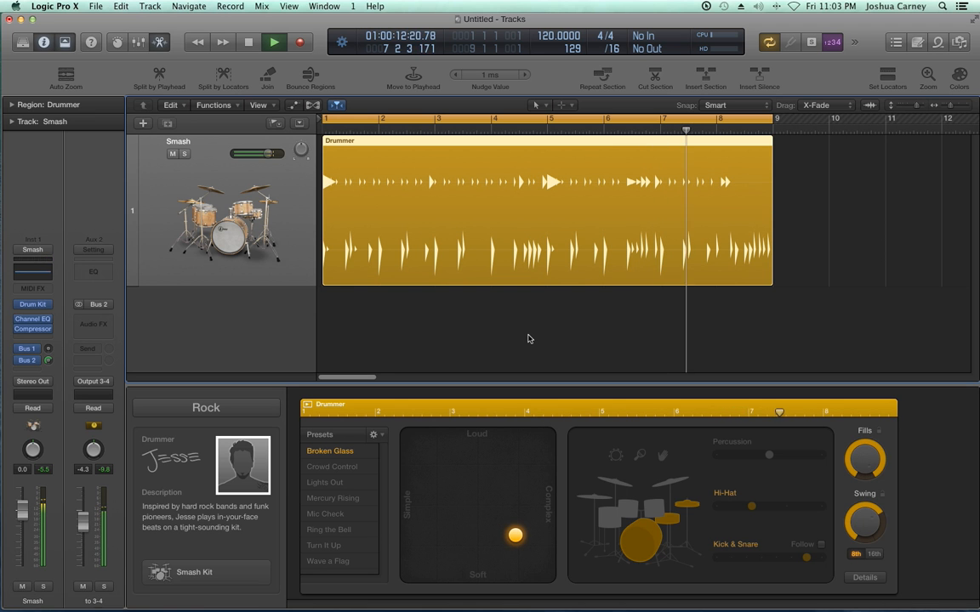
drag(517, 542, 513, 534)
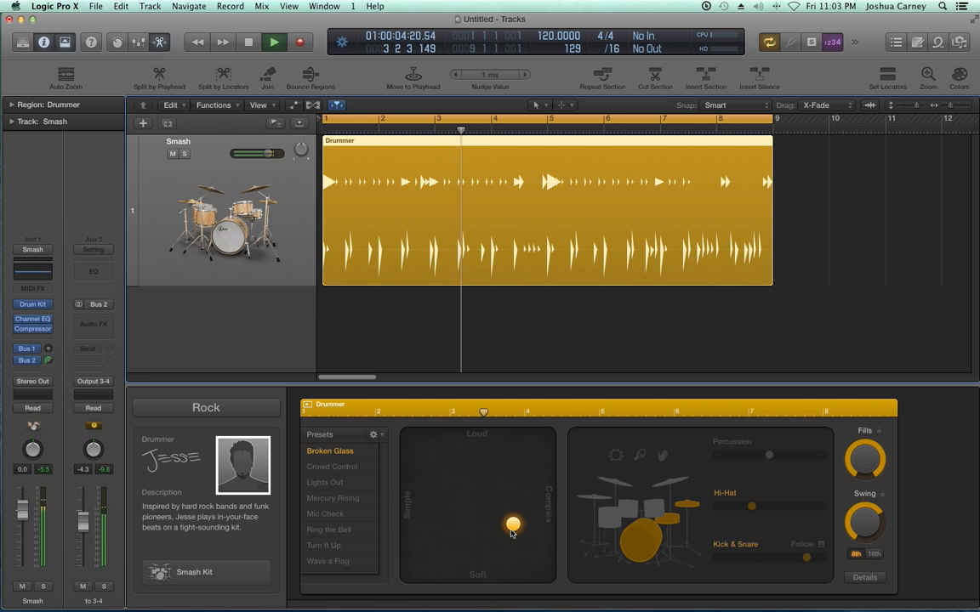
key(space)
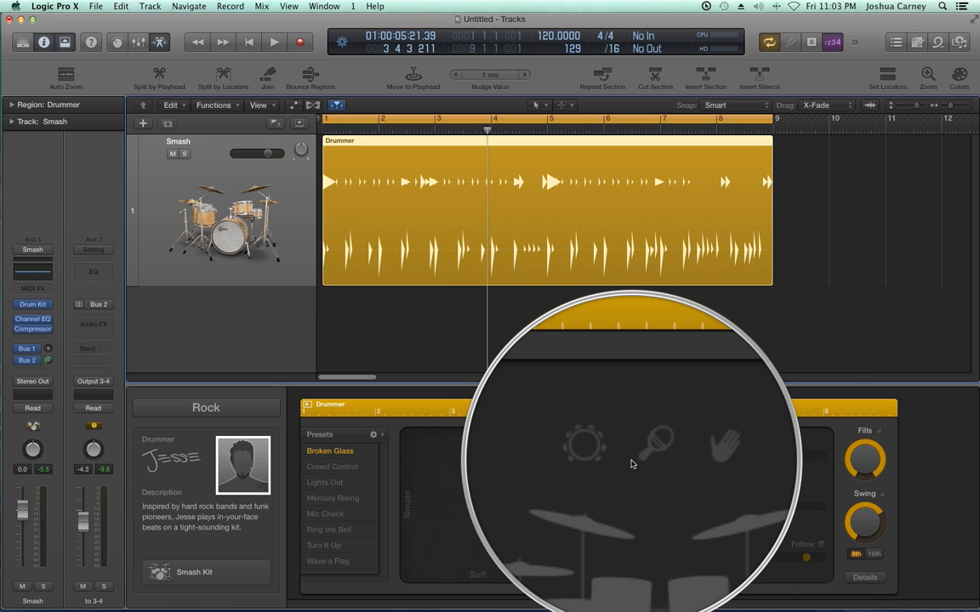
Add the tambourine as percussion and play the region from the start.
click(615, 455)
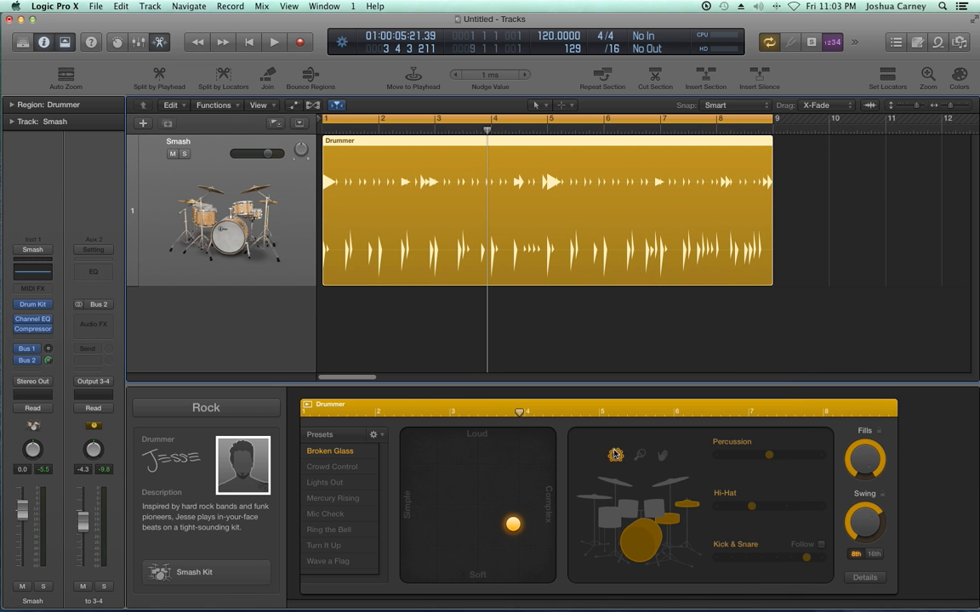
mouse_move(771, 457)
mouse_down()
mouse_move(730, 460)
mouse_move(810, 459)
mouse_move(760, 461)
mouse_up()
key(space)
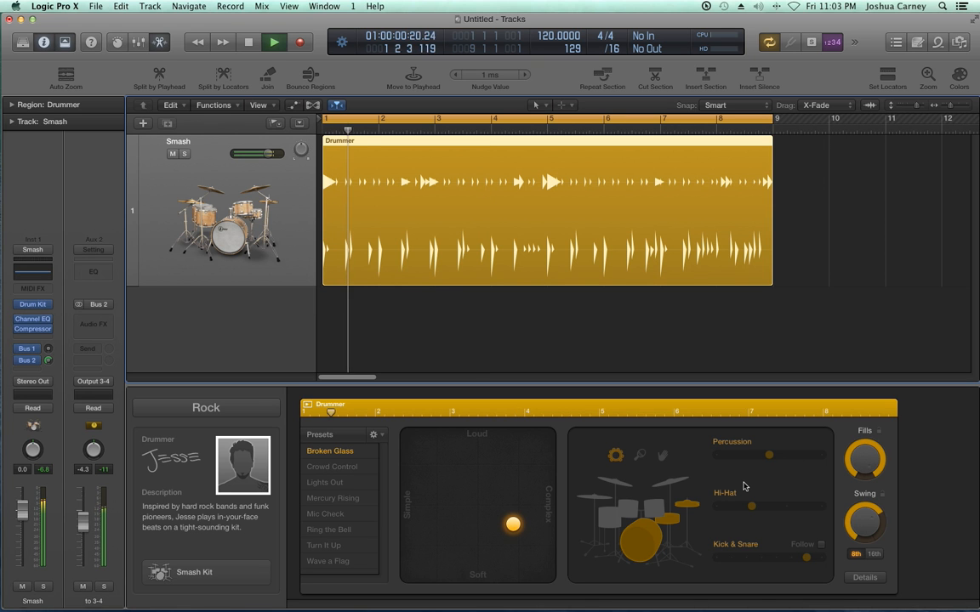
key(space)
Switch the percussion from the tambourine to the shaker and play the region.
click(640, 456)
key(space)
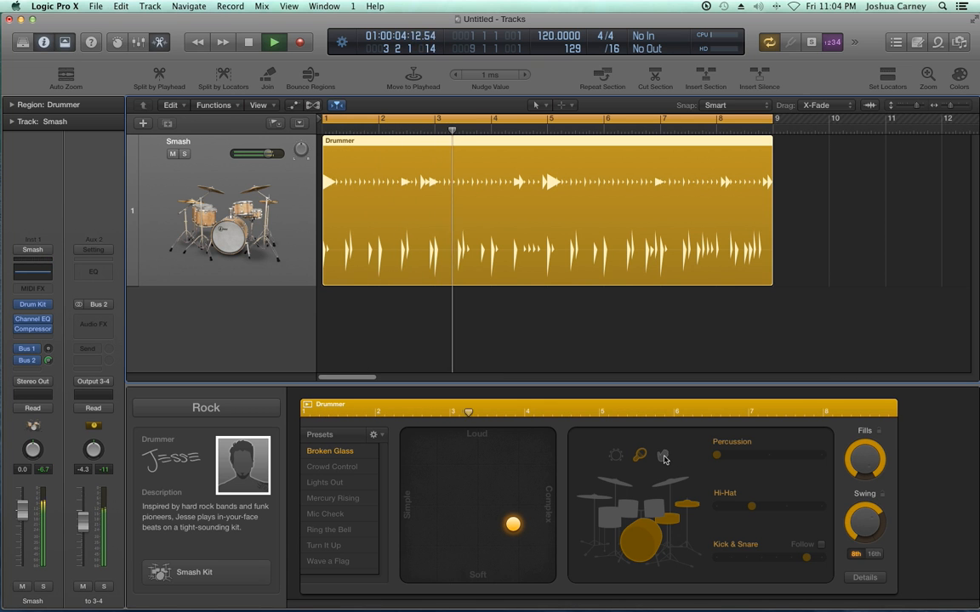
Switch the percussion to handclaps, play the region, and switch back to the shaker.
key(space)
click(664, 457)
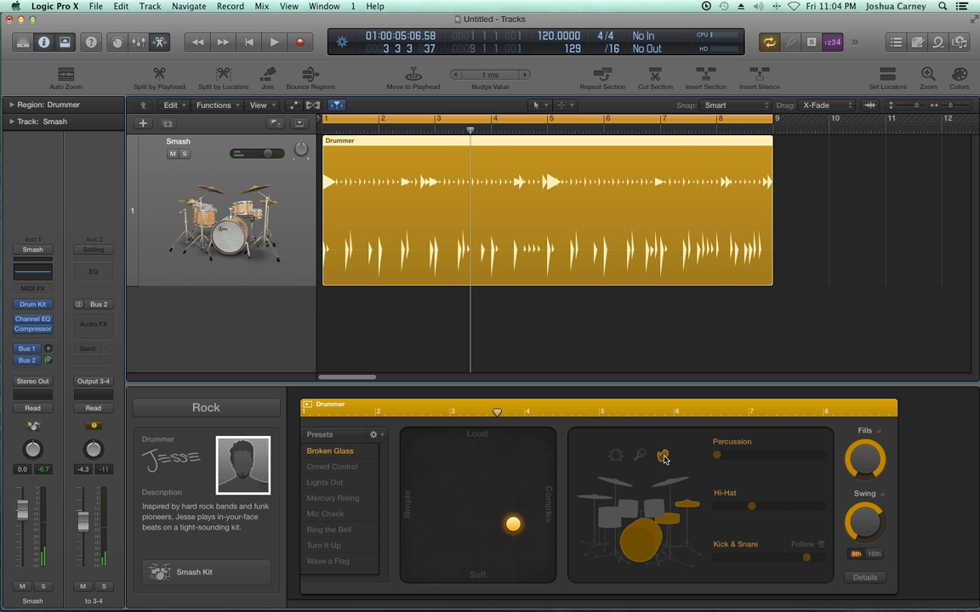
key(space)
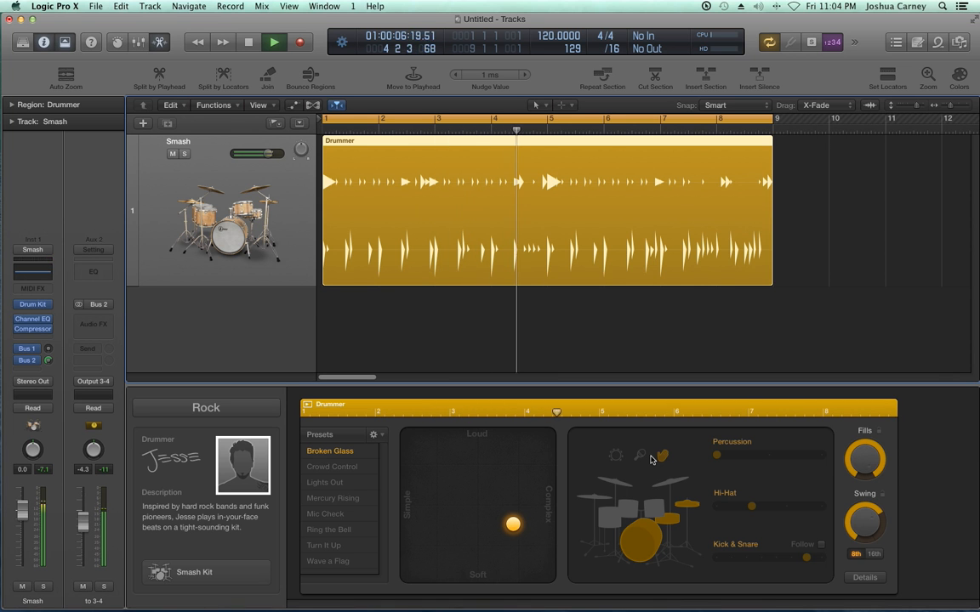
key(space)
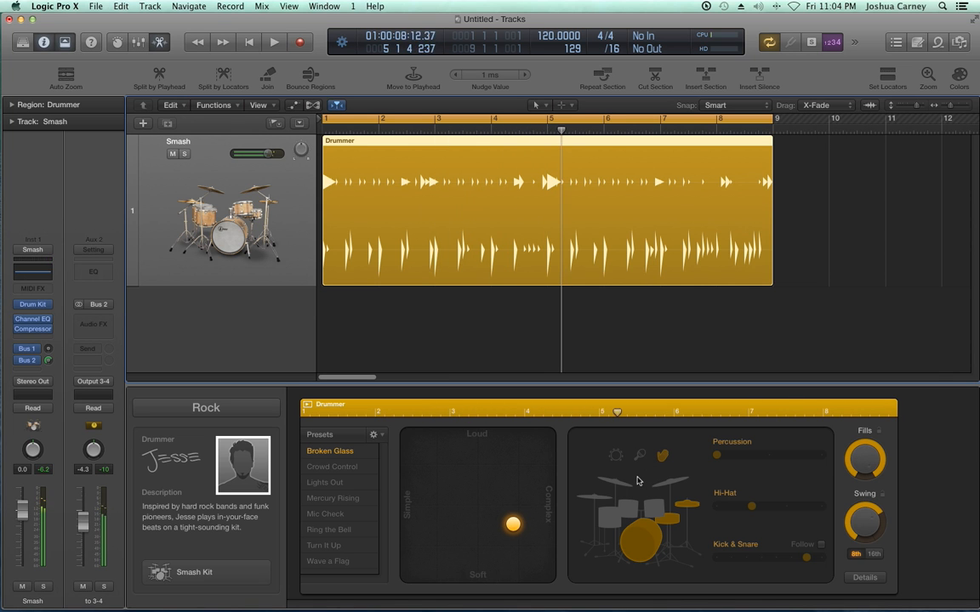
click(640, 458)
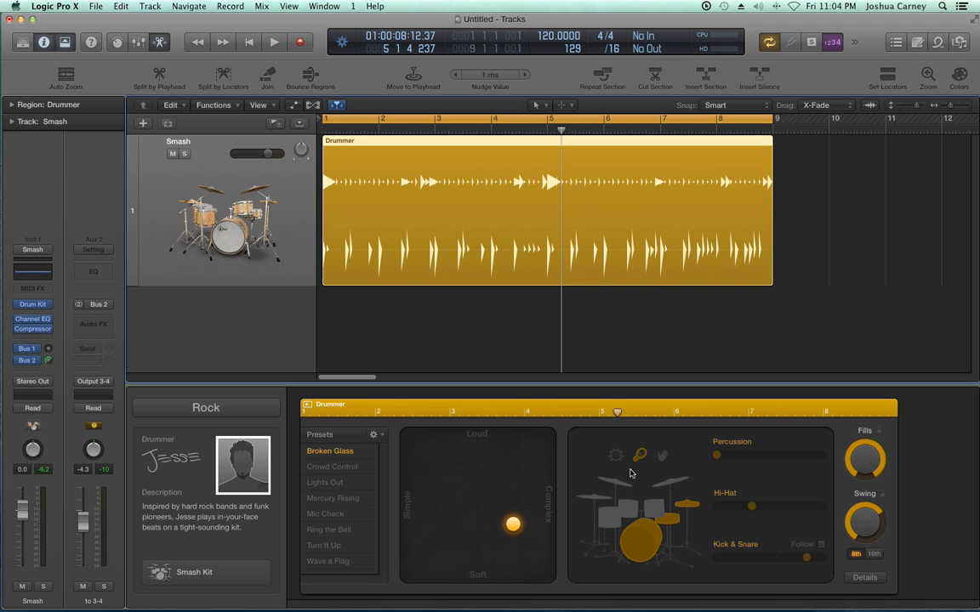
Show the performance details, turn off automatic hi-hat control, set the Hi-Hat fully closed, and play the region from the start.
click(866, 579)
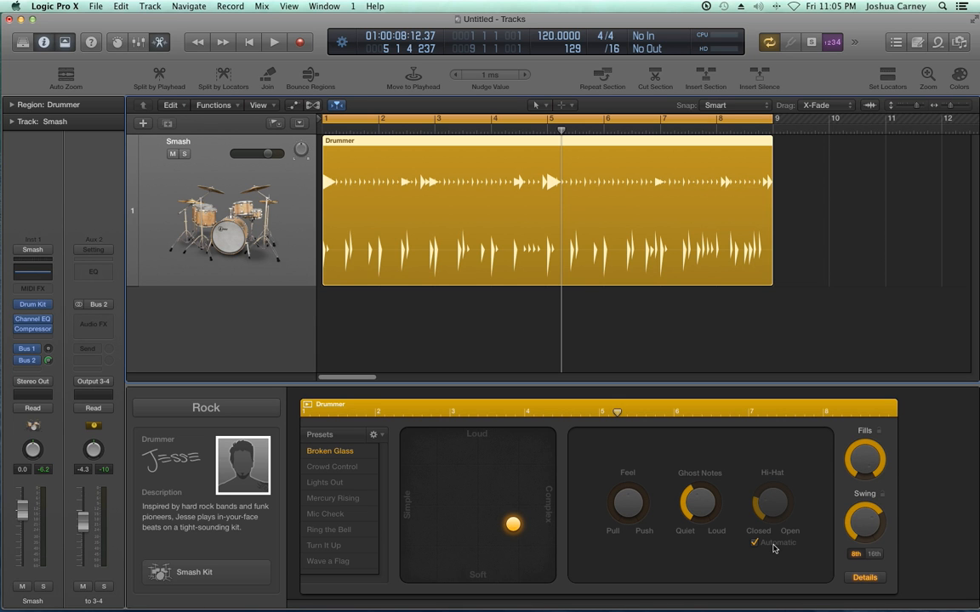
click(754, 542)
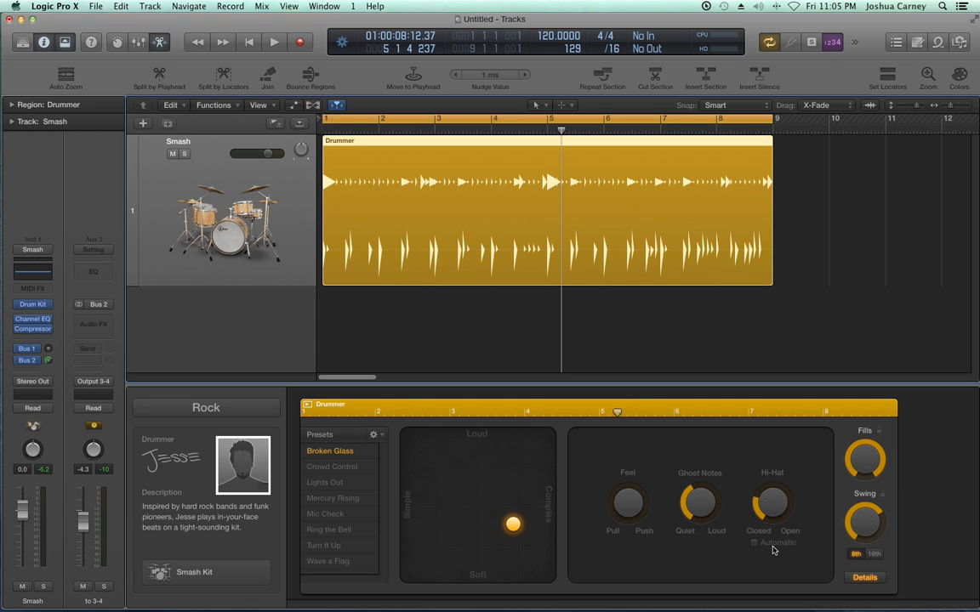
drag(777, 510, 785, 572)
drag(775, 511, 768, 372)
drag(775, 511, 801, 610)
drag(773, 514, 779, 540)
key(Return)
key(space)
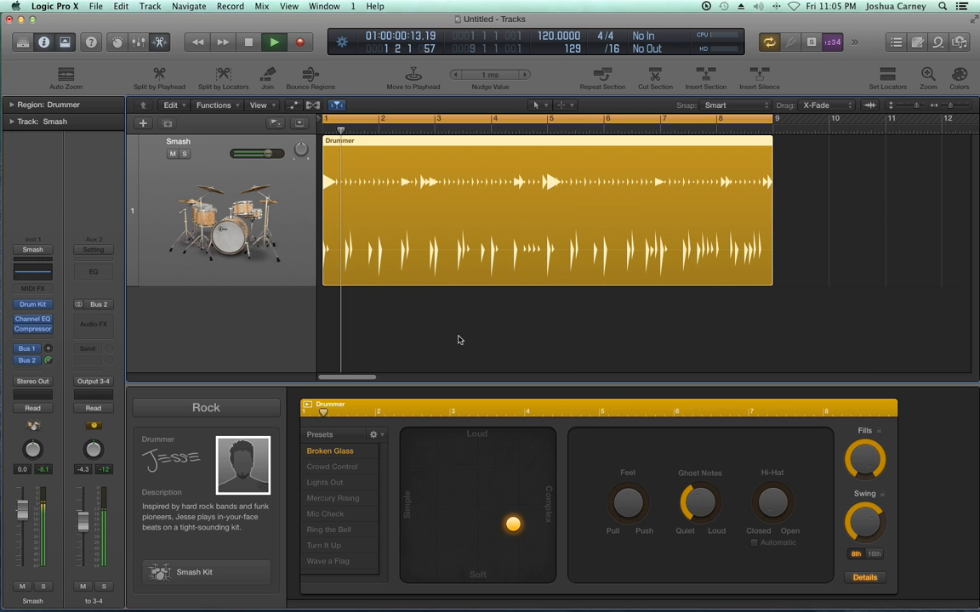
Remove the shaker percussion from the kit during playback, return to the performance details, and stop the region.
click(866, 578)
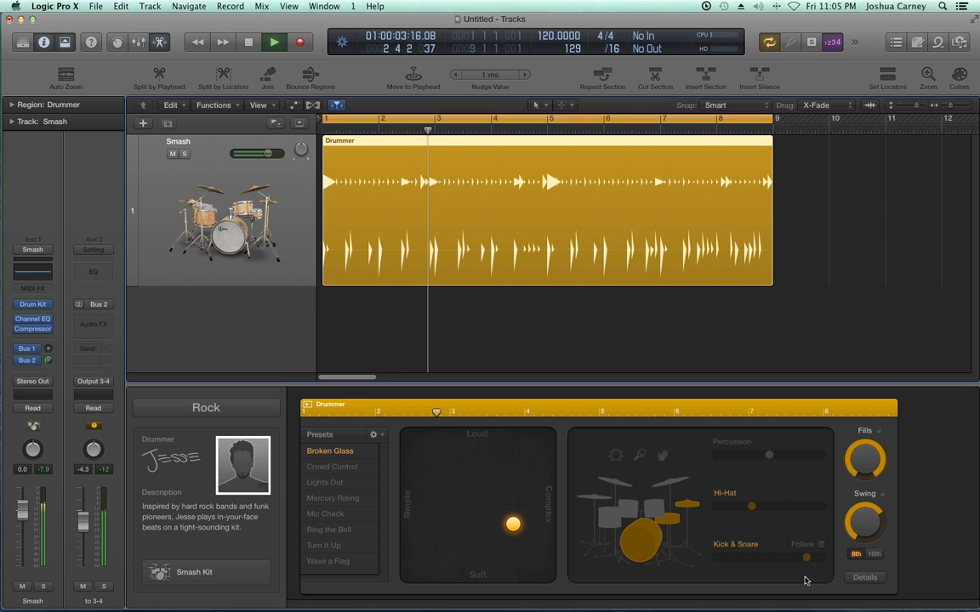
click(865, 579)
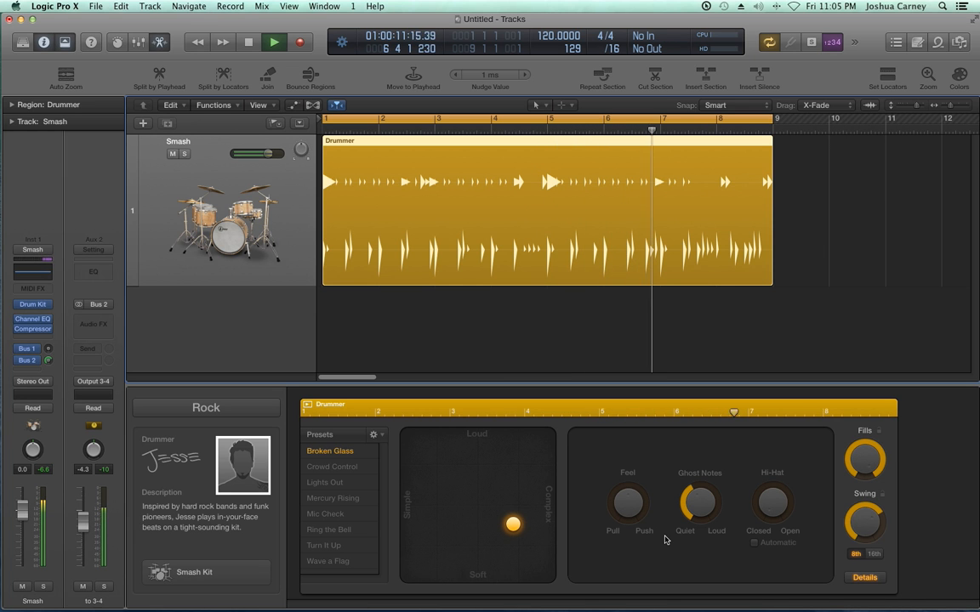
key(space)
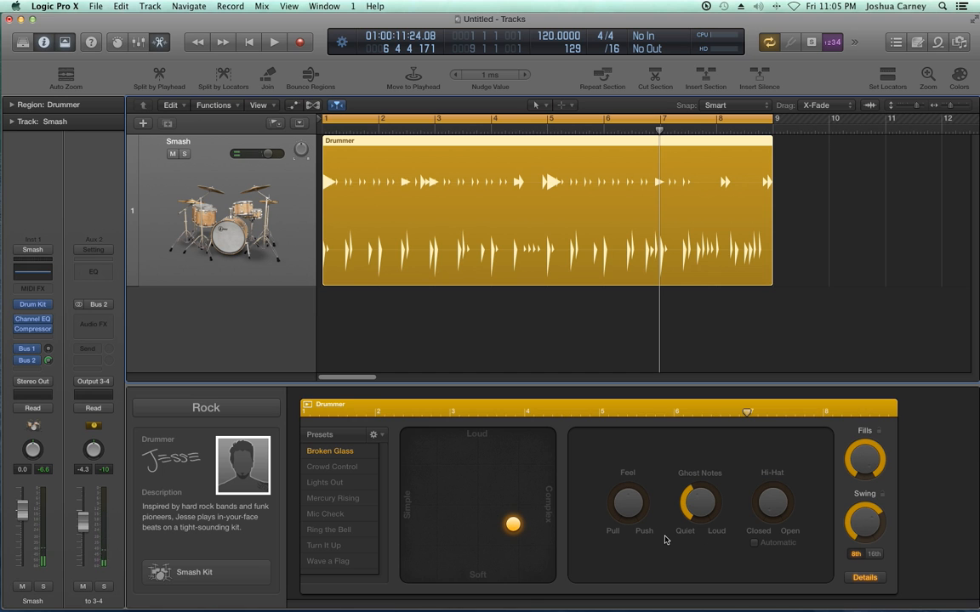
Set the Hi-Hat fully open and play the region.
drag(770, 509, 761, 321)
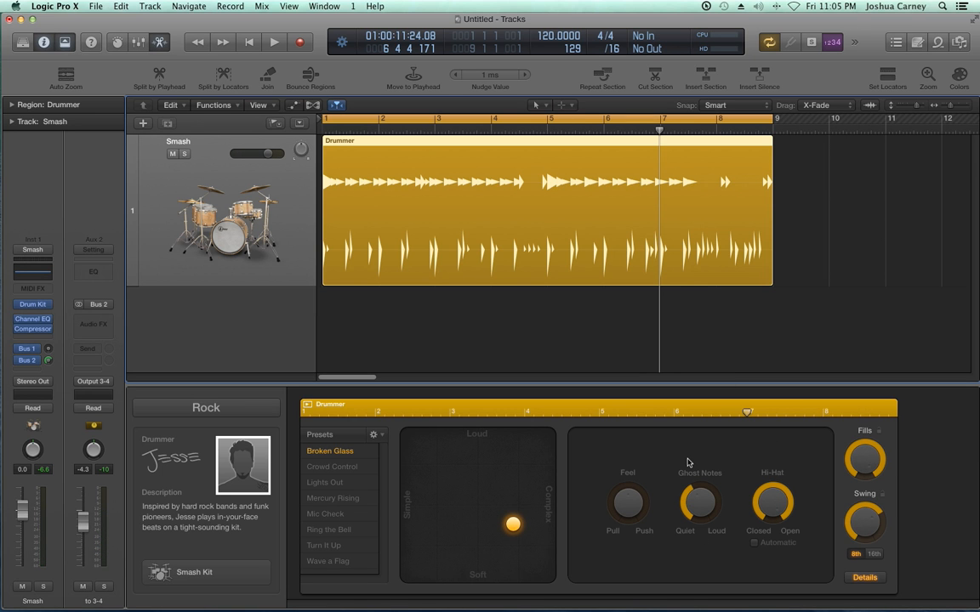
key(space)
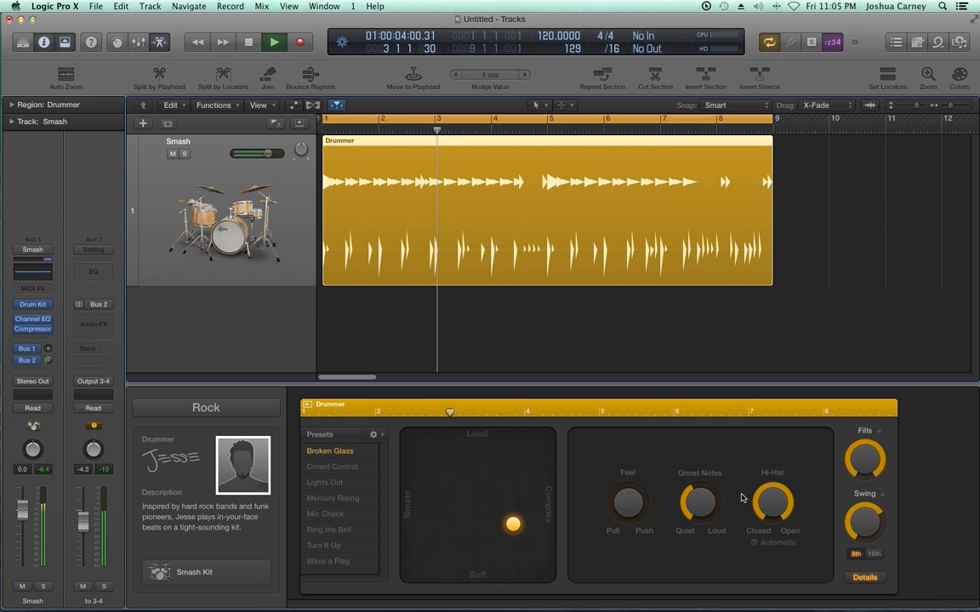
key(space)
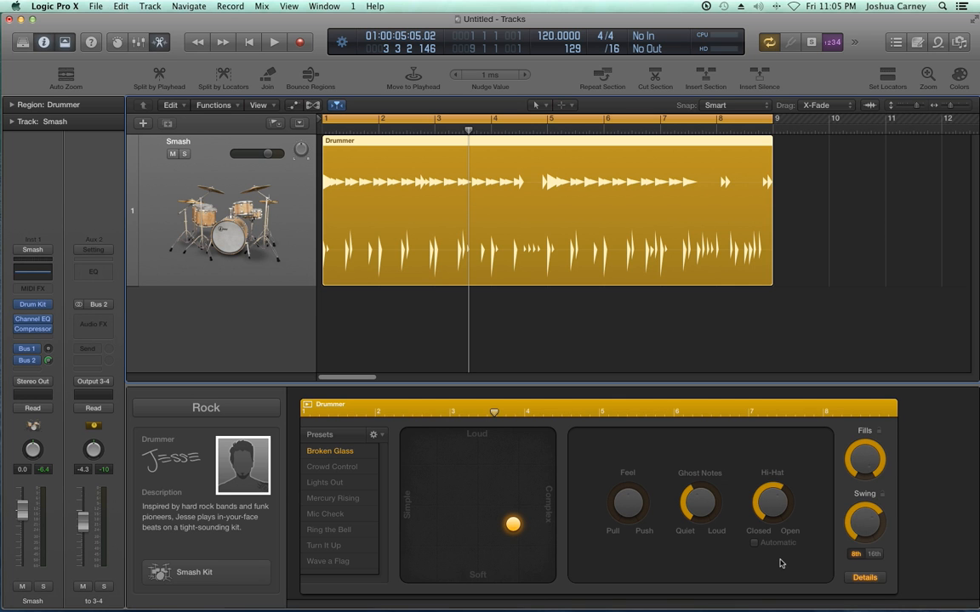
Play the region from the start with the Hi-Hat a little over half open, and turn automatic hi-hat control back on.
key(Return)
key(space)
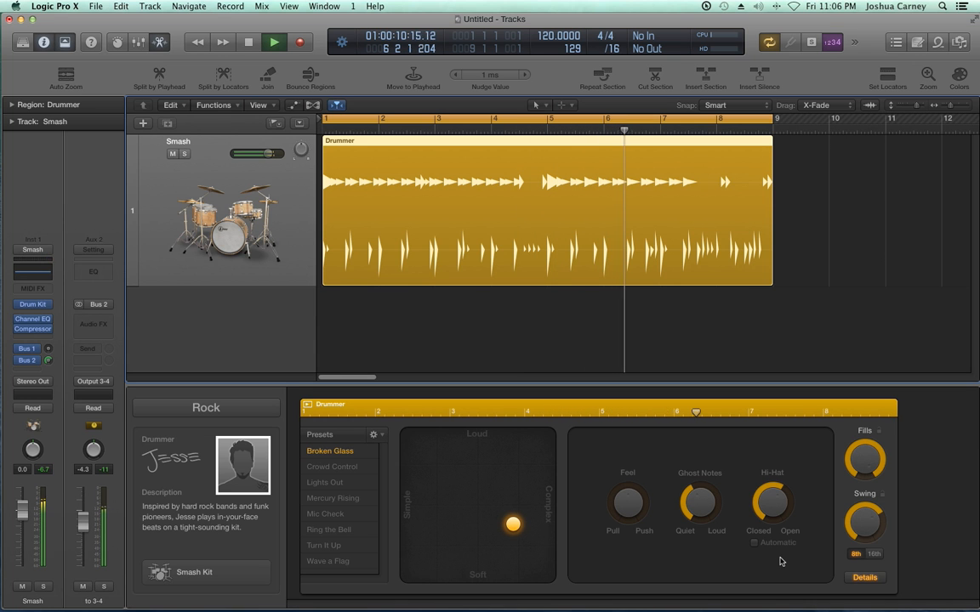
key(space)
click(776, 543)
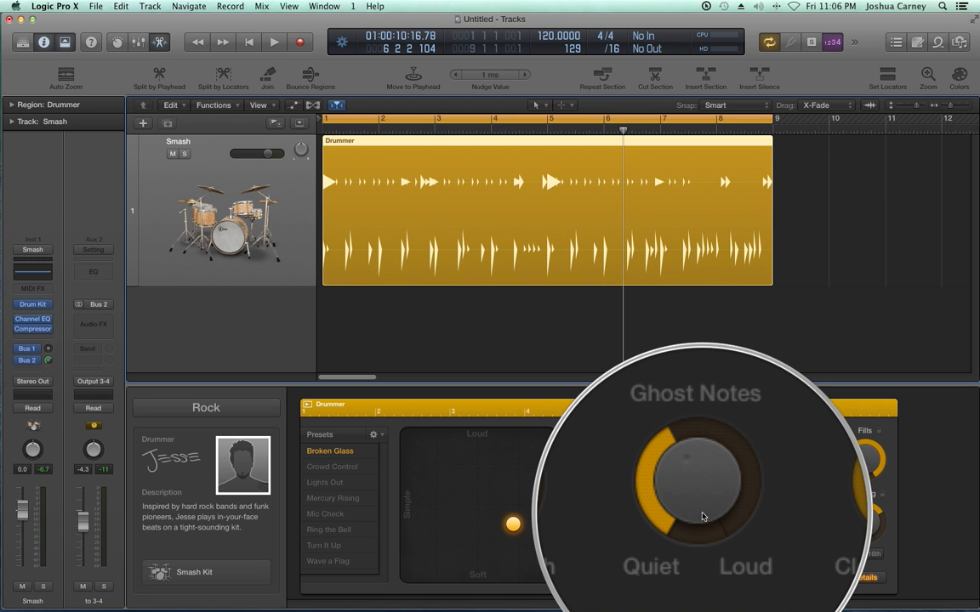
Lower the Ghost Notes almost to Quiet and examine the small kick and snare hits around bars 4 and 5.
drag(700, 515, 700, 559)
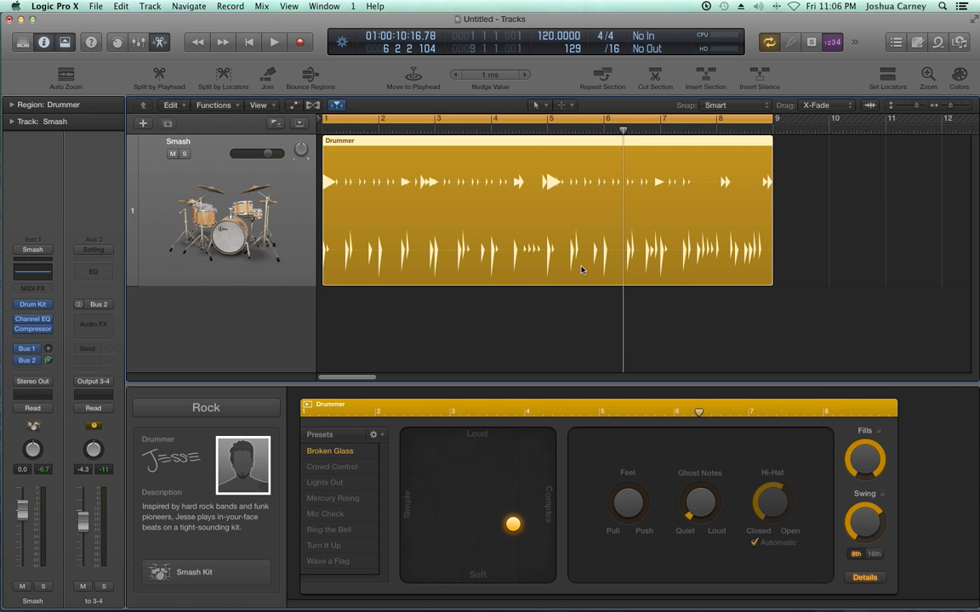
click(969, 104)
click(970, 103)
click(970, 104)
scroll(824, 267, left, 4)
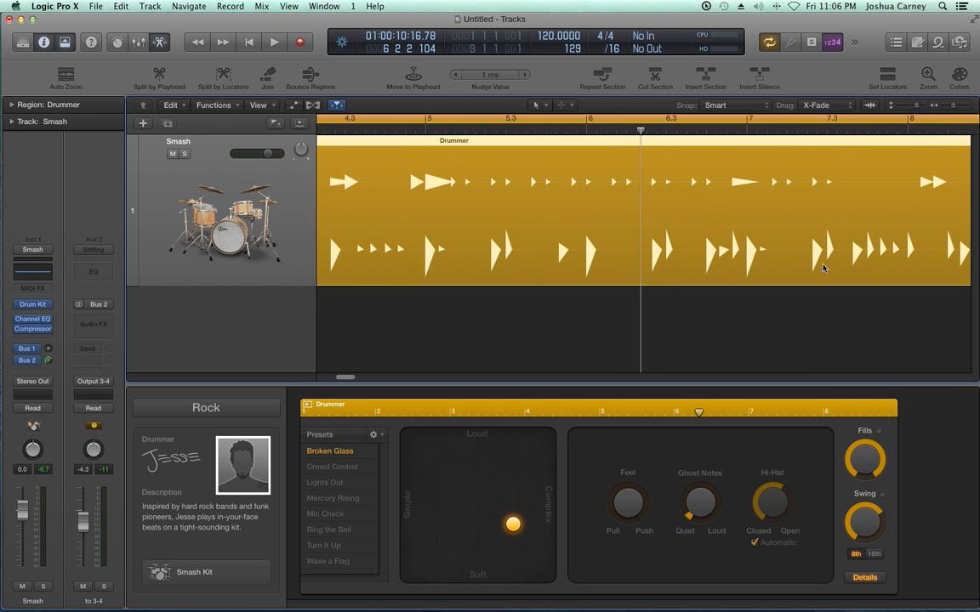
scroll(824, 268, left, 4)
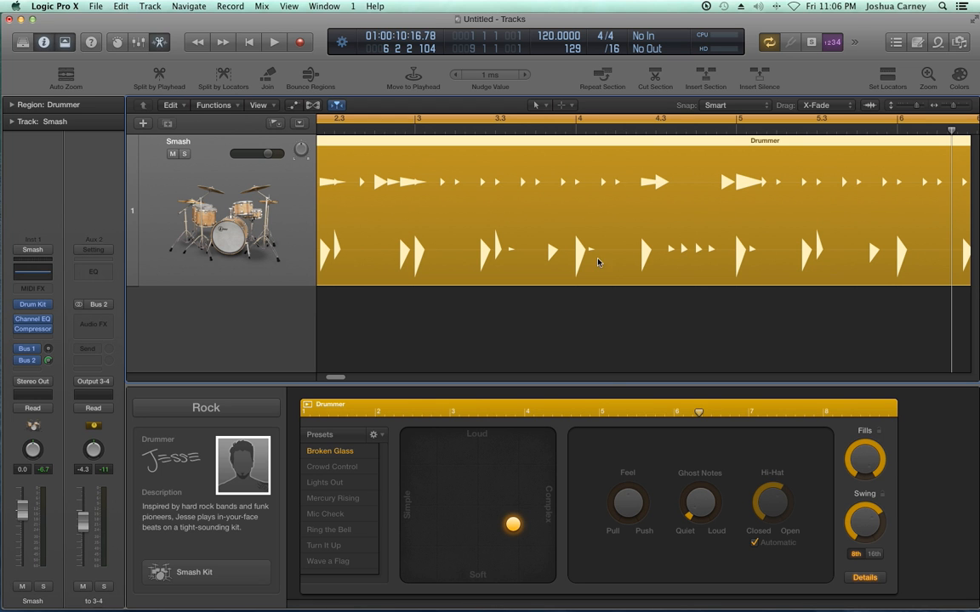
scroll(513, 255, right, 1)
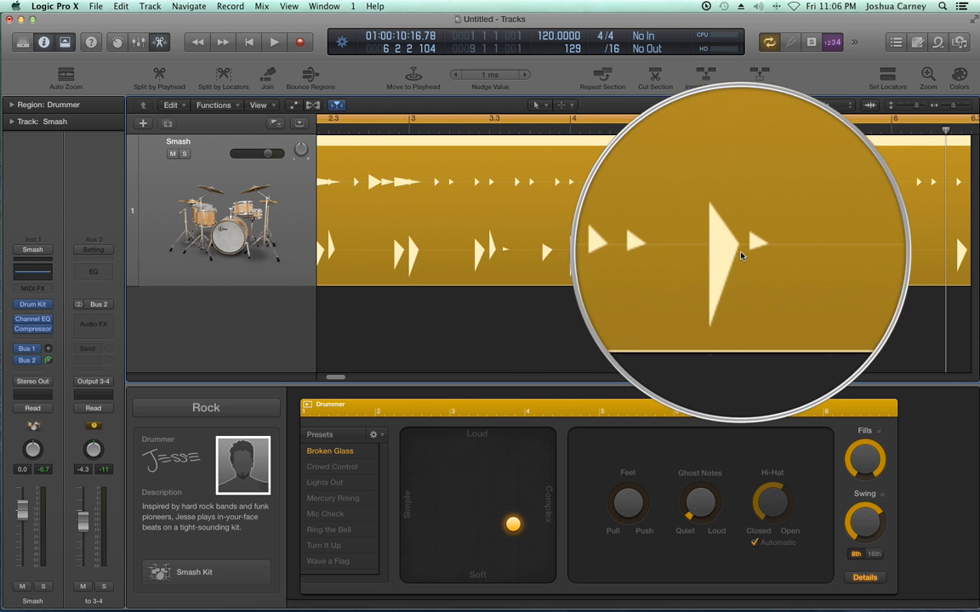
Raise the Ghost Notes fully to Loud and play the region from the start.
drag(704, 502, 699, 282)
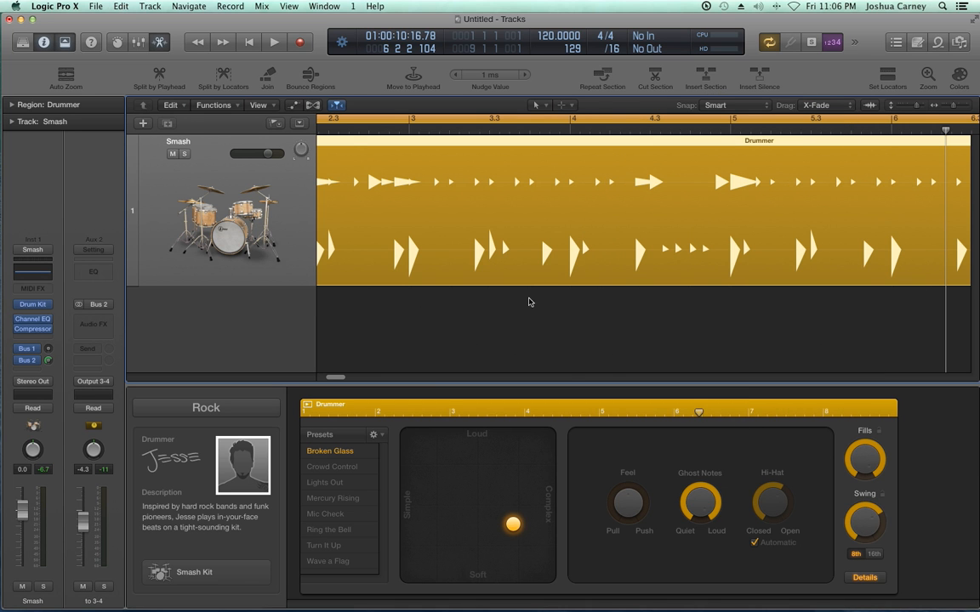
key(Return)
key(space)
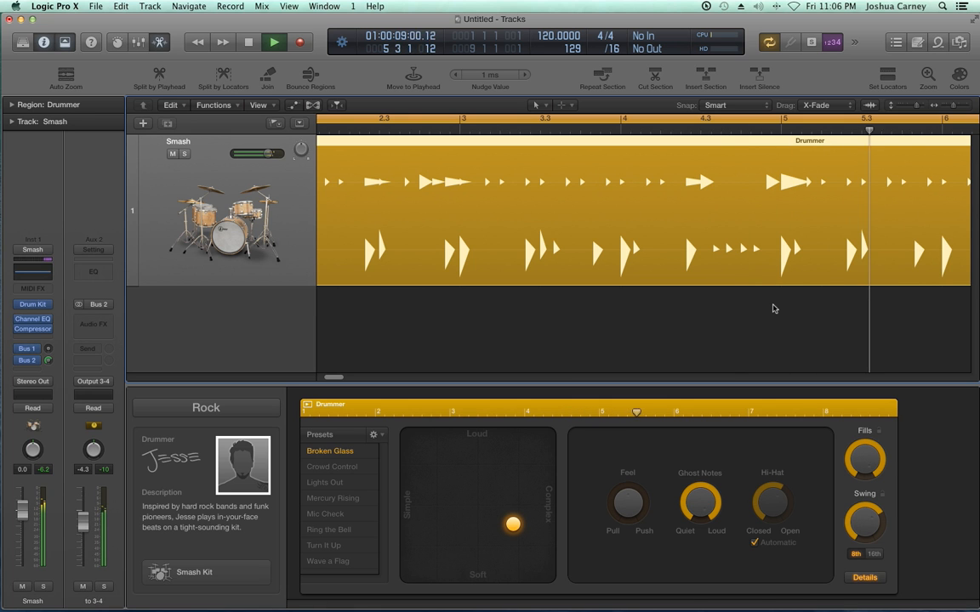
key(space)
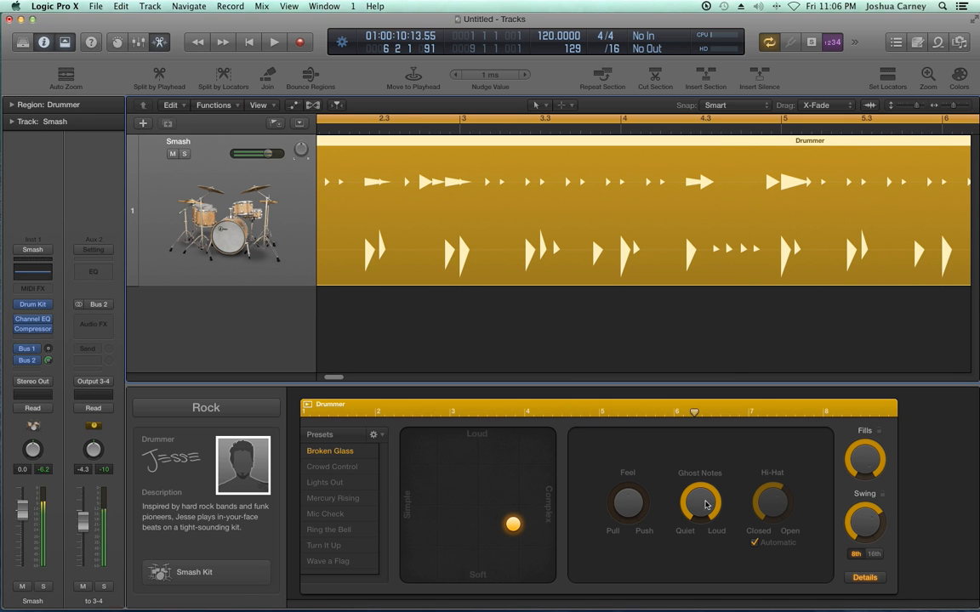
Lower the Ghost Notes close to Quiet, turn off cycle mode, and play the region from within bar 3.
drag(700, 500, 714, 529)
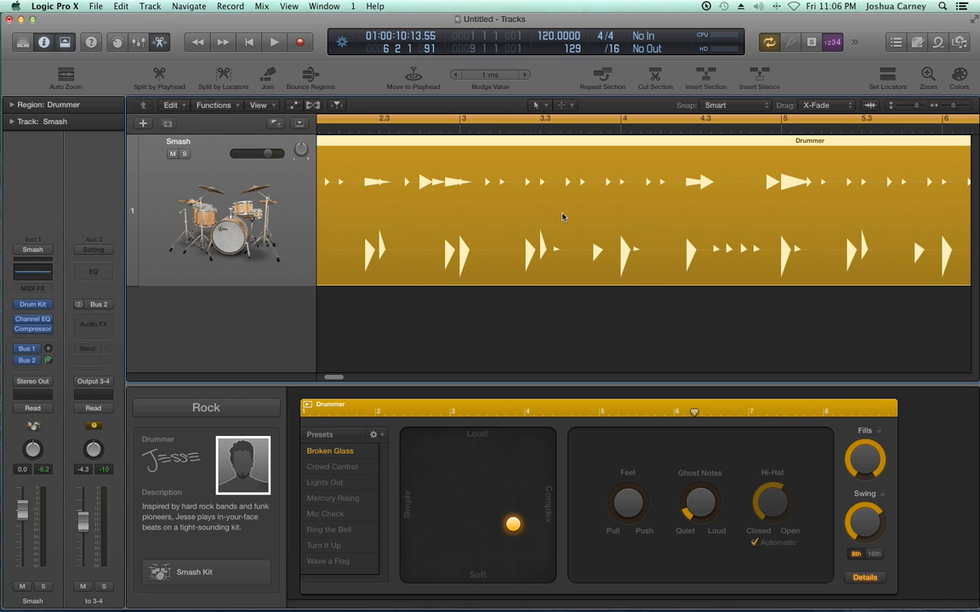
click(484, 115)
click(519, 130)
key(space)
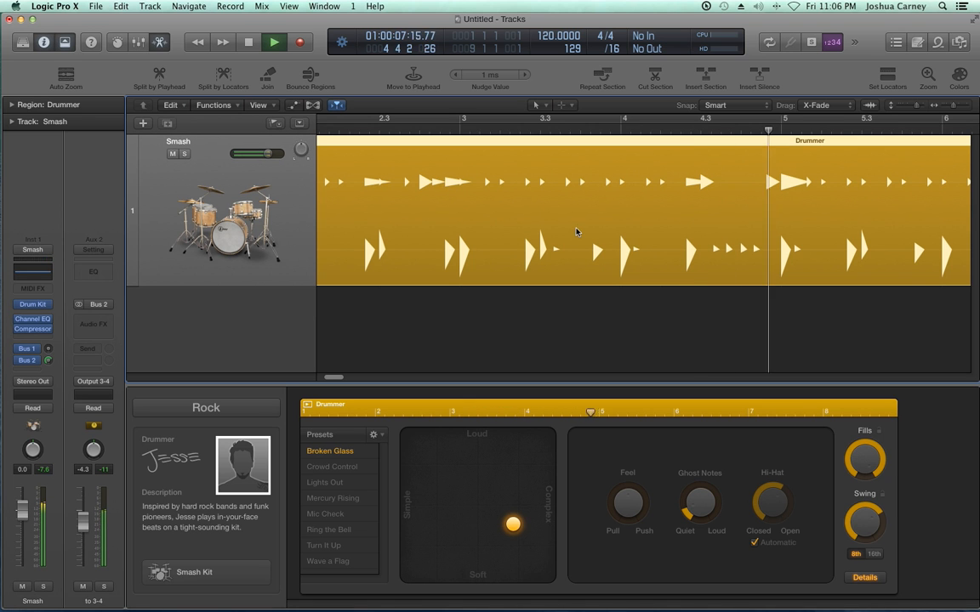
key(space)
Raise the Ghost Notes to about three quarters and place the playhead at bar 4 for a close look at the hits.
drag(700, 502, 703, 444)
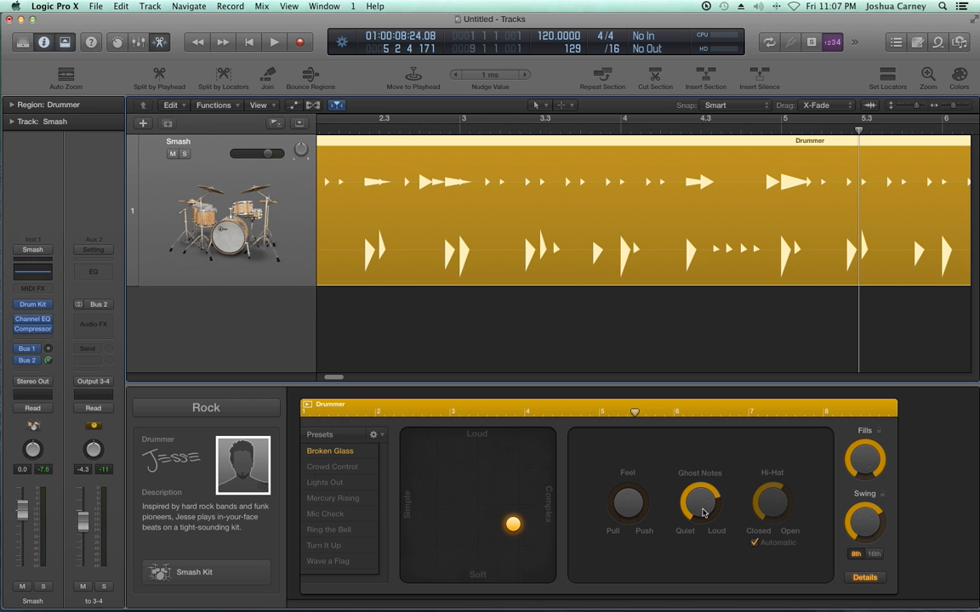
click(637, 134)
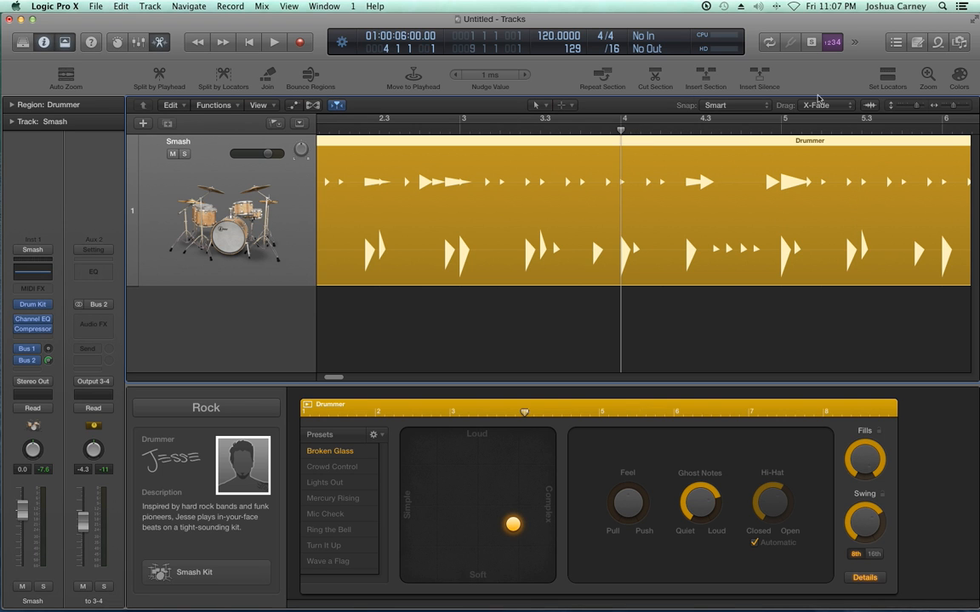
click(966, 108)
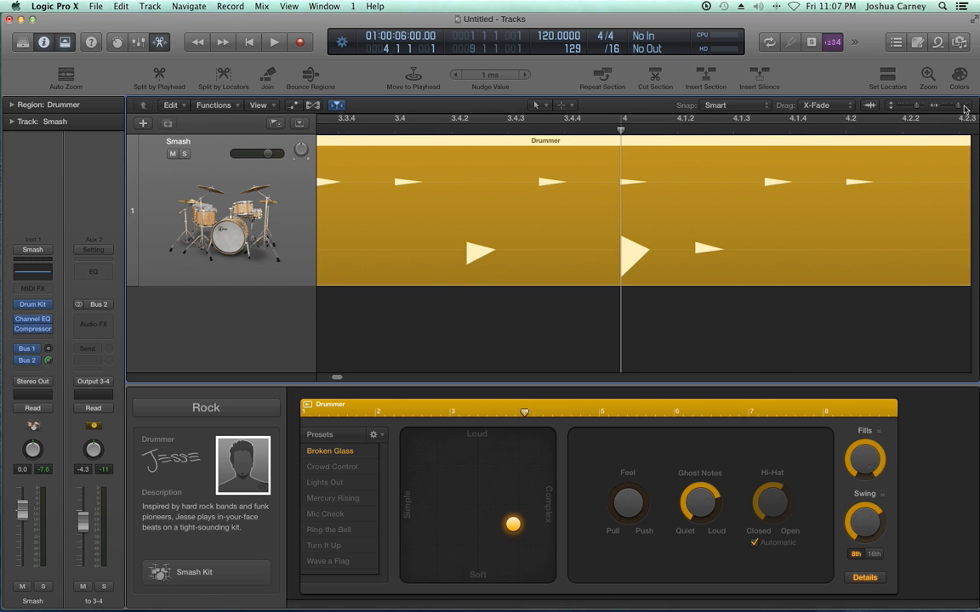
click(953, 109)
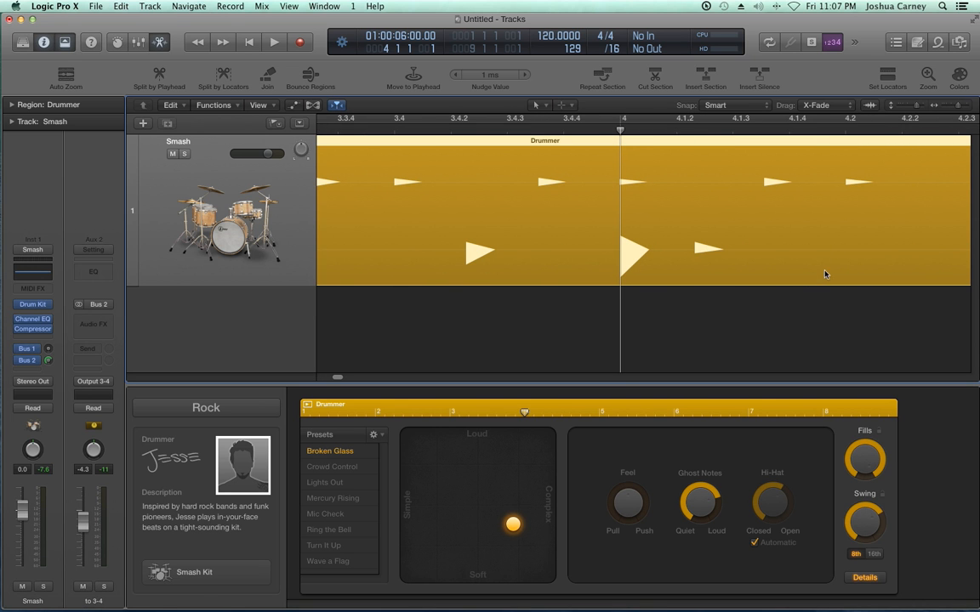
Shift the Feel toward Push and Pull, reset it to the centre, and turn it slightly toward Push.
drag(632, 514, 634, 466)
drag(621, 502, 640, 558)
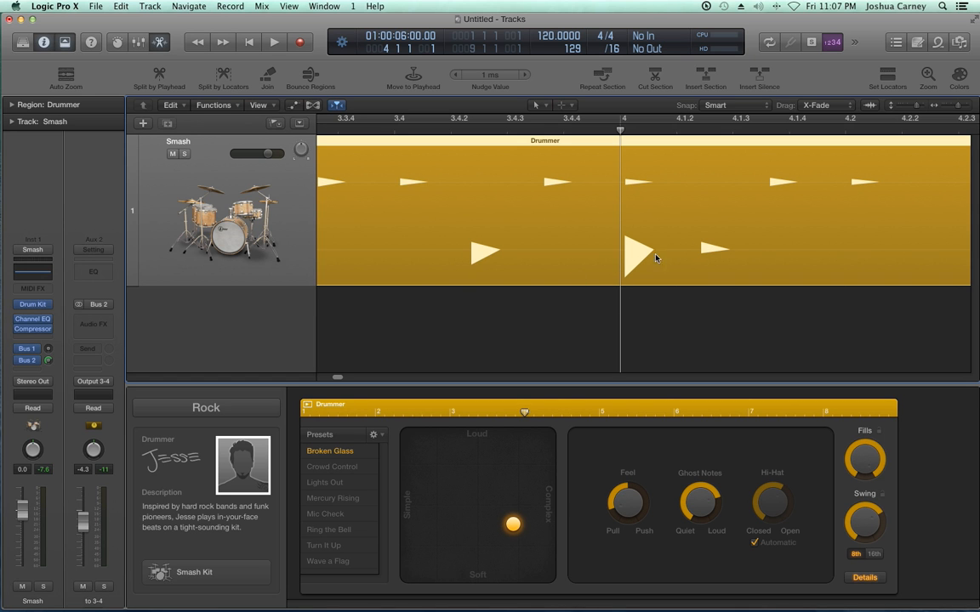
alt+click(638, 497)
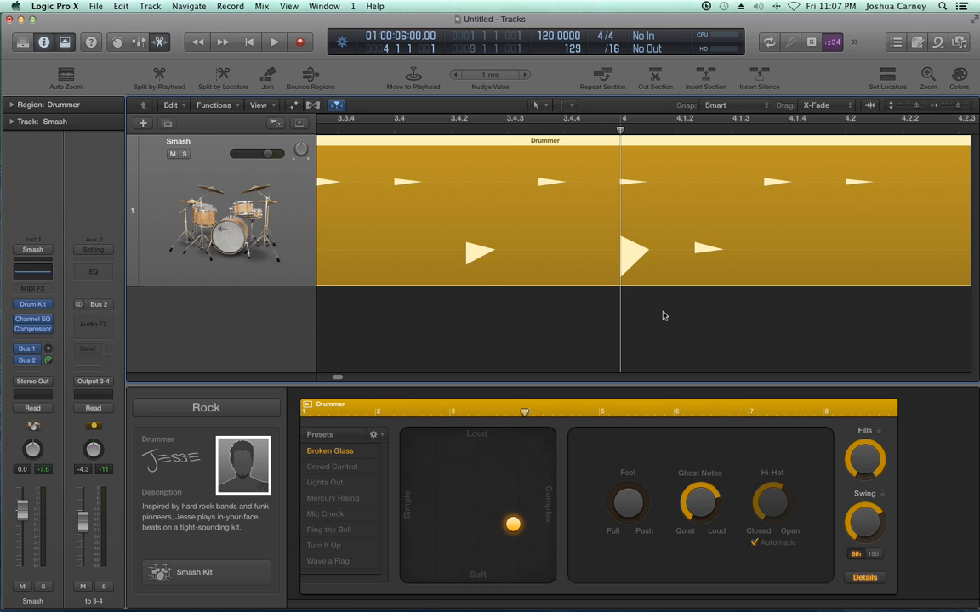
scroll(663, 316, left, 1)
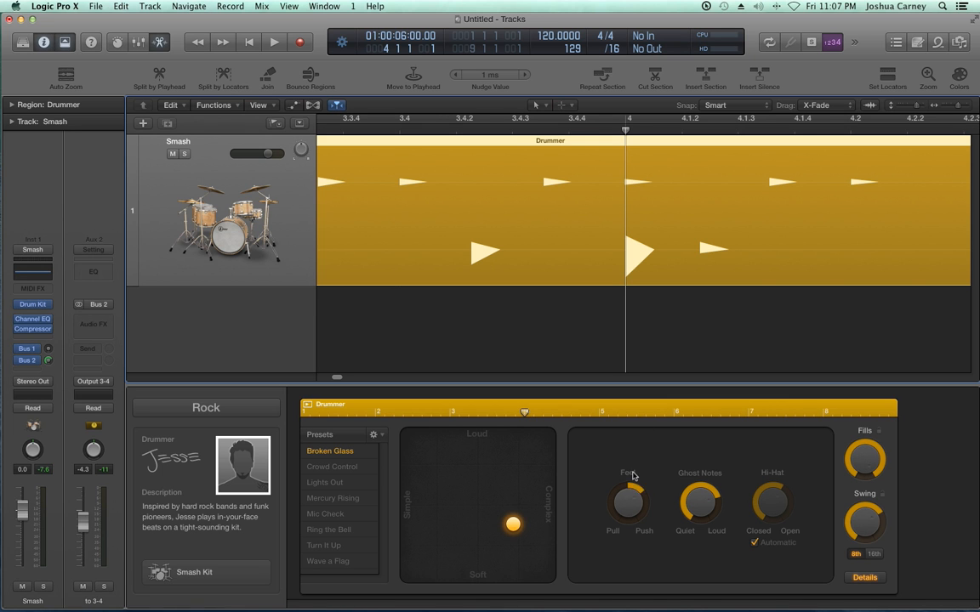
drag(638, 513, 633, 507)
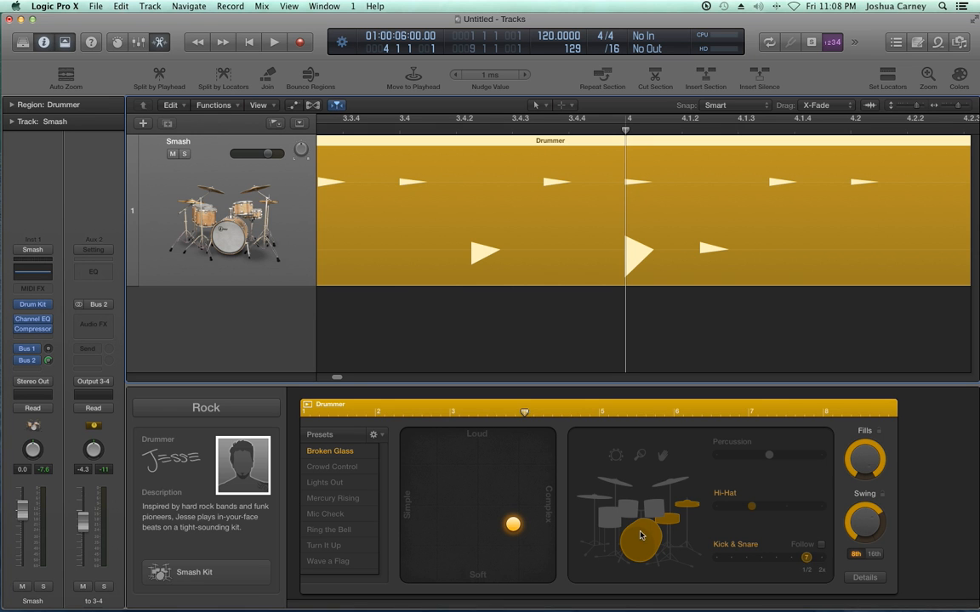
Move the Drummer region eight bars later along the track so it starts at bar 9.
drag(957, 105, 950, 108)
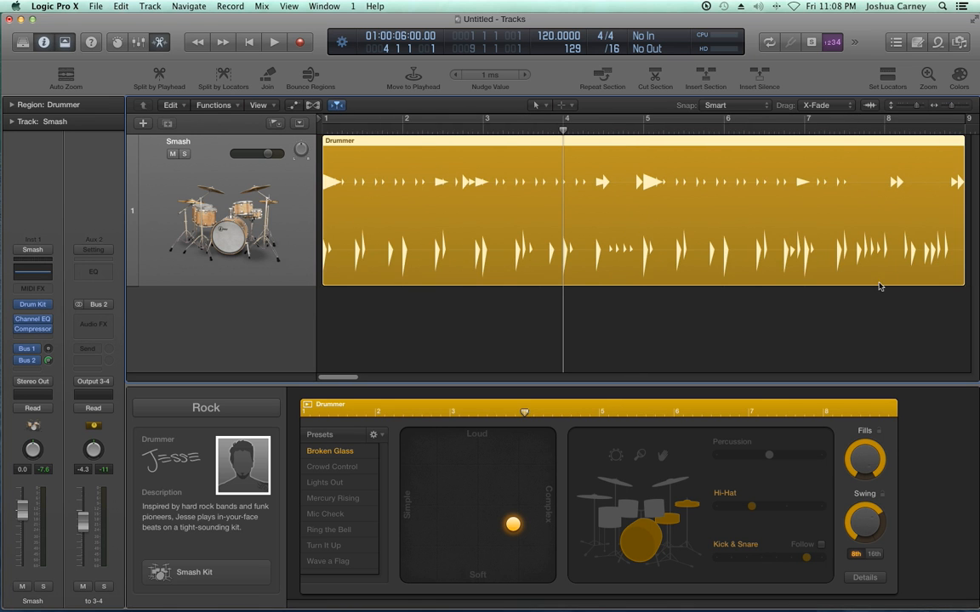
click(944, 105)
click(827, 292)
click(650, 234)
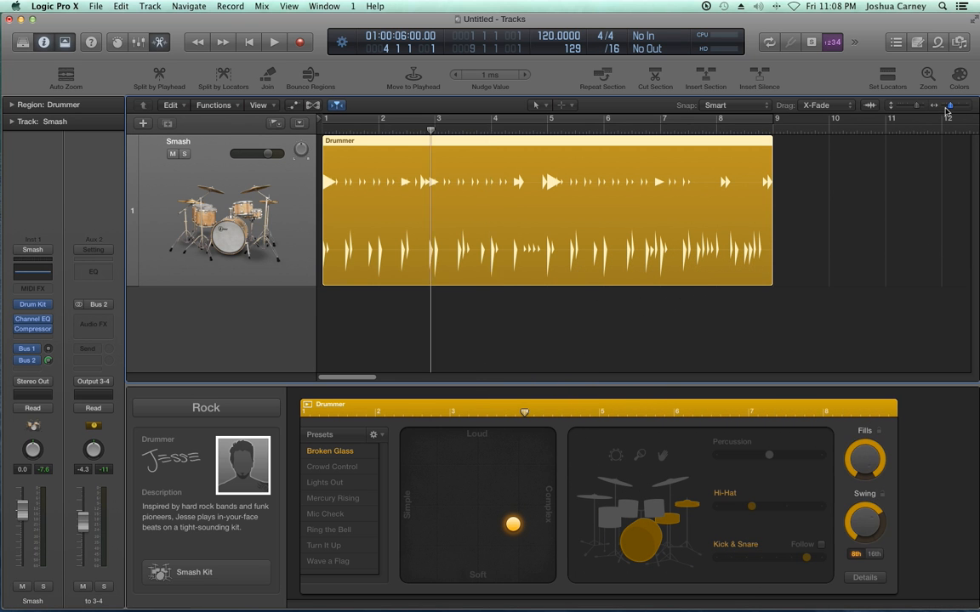
drag(951, 106, 945, 106)
drag(388, 196, 489, 201)
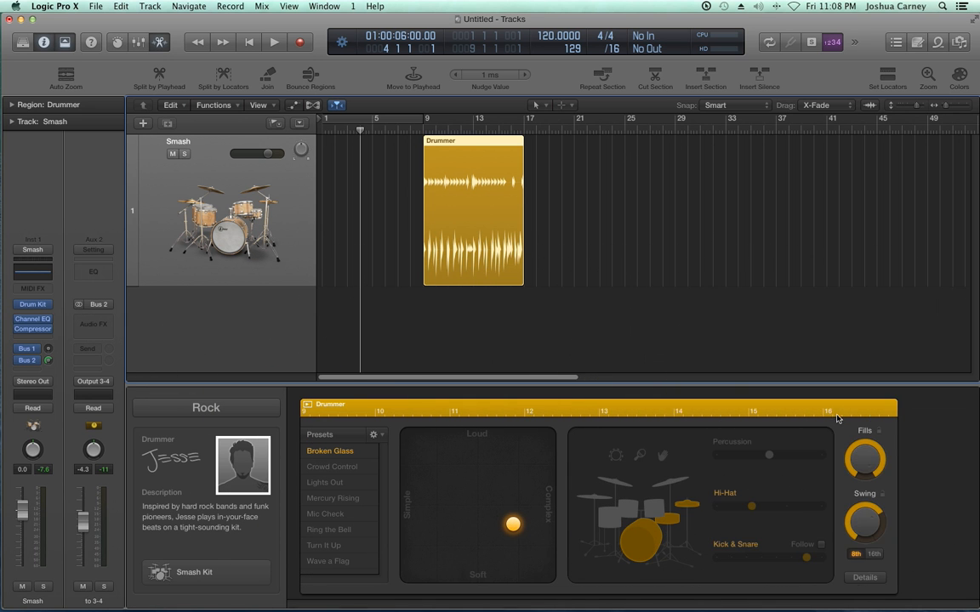
Copy the Drummer region from bar 9 to bar 1, so two eight-bar regions sit back to back.
click(663, 281)
drag(464, 226, 362, 232)
click(435, 346)
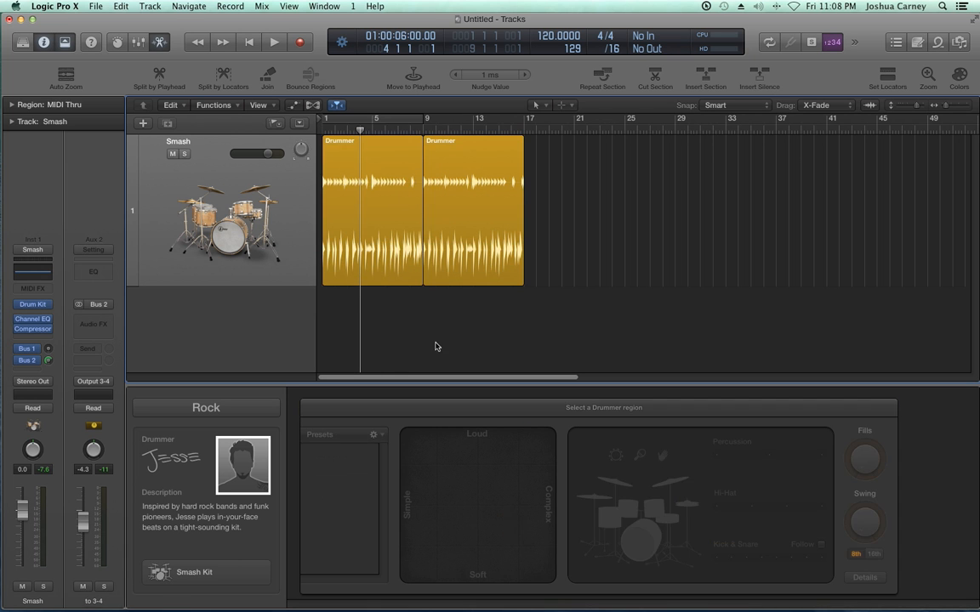
Set the region at bar 1 to a soft, simple performance and the region at bar 9 to a loud, complex one.
click(364, 240)
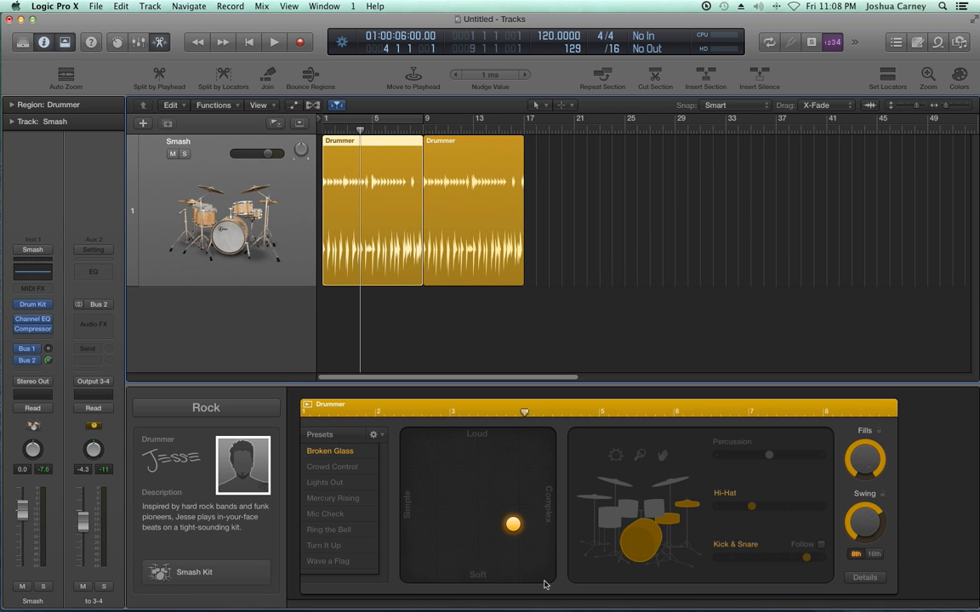
drag(510, 525, 423, 565)
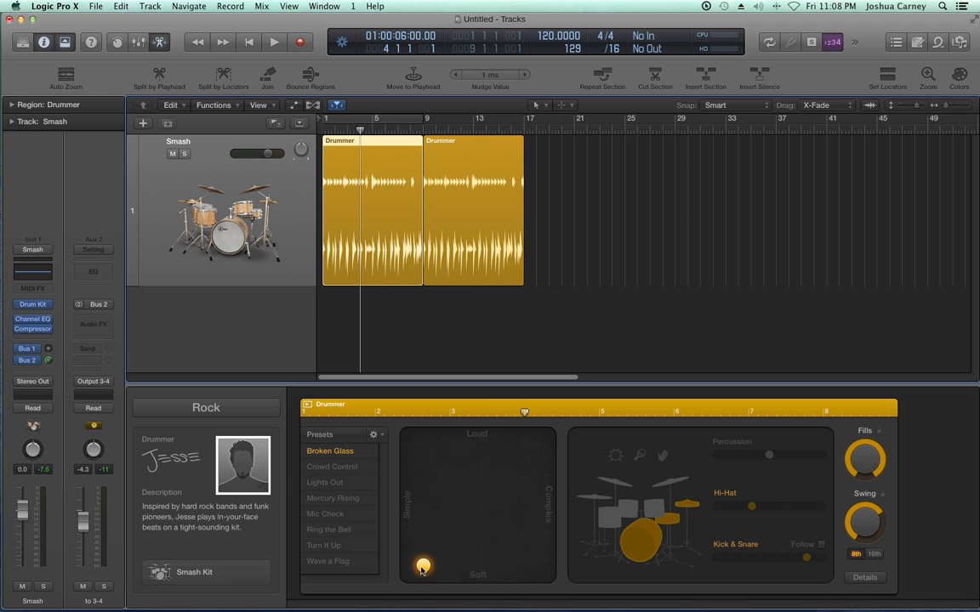
key(Right)
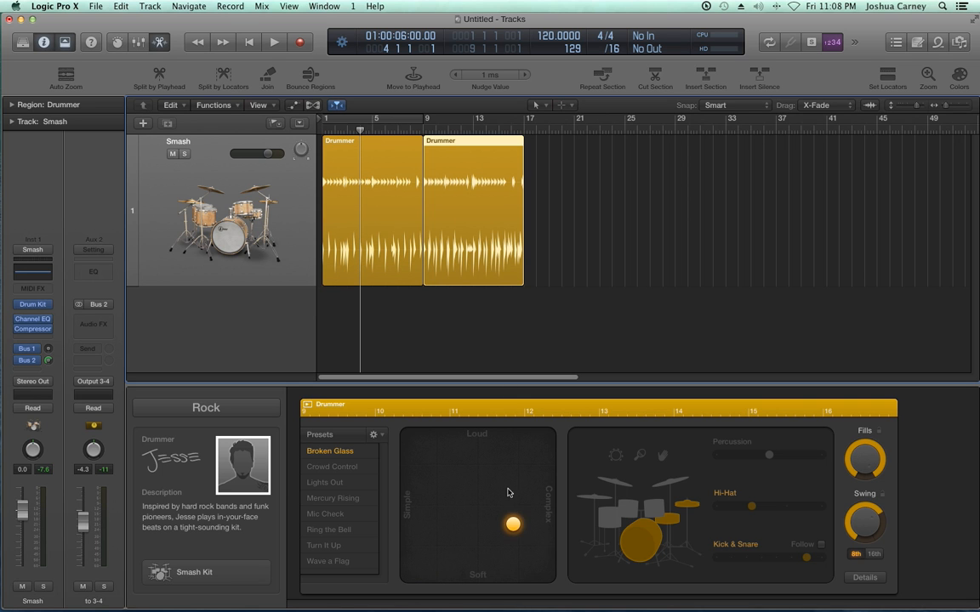
drag(509, 525, 515, 463)
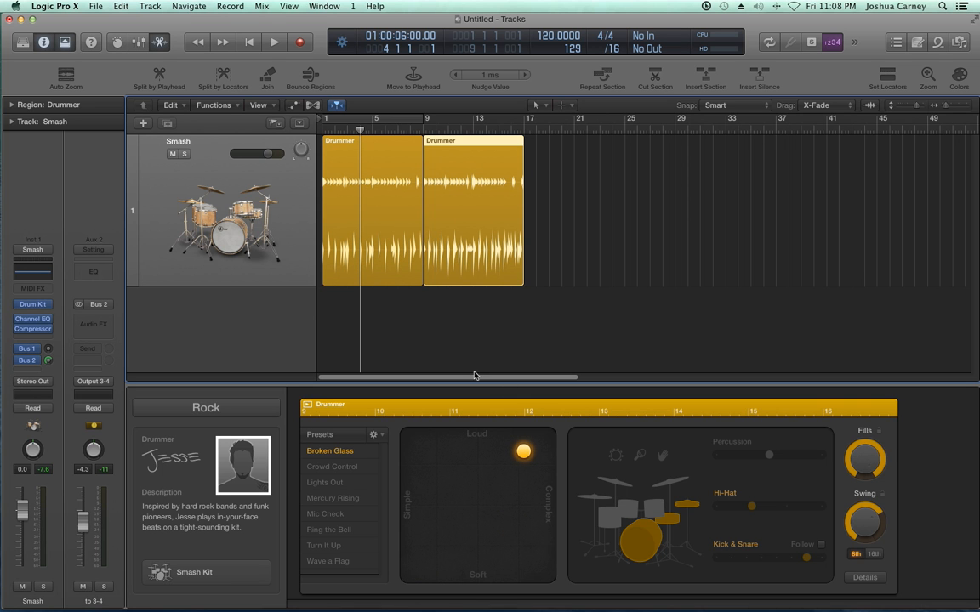
click(482, 334)
Play from bar 6 across the transition into the second region, comparing the performance settings of both regions.
click(383, 130)
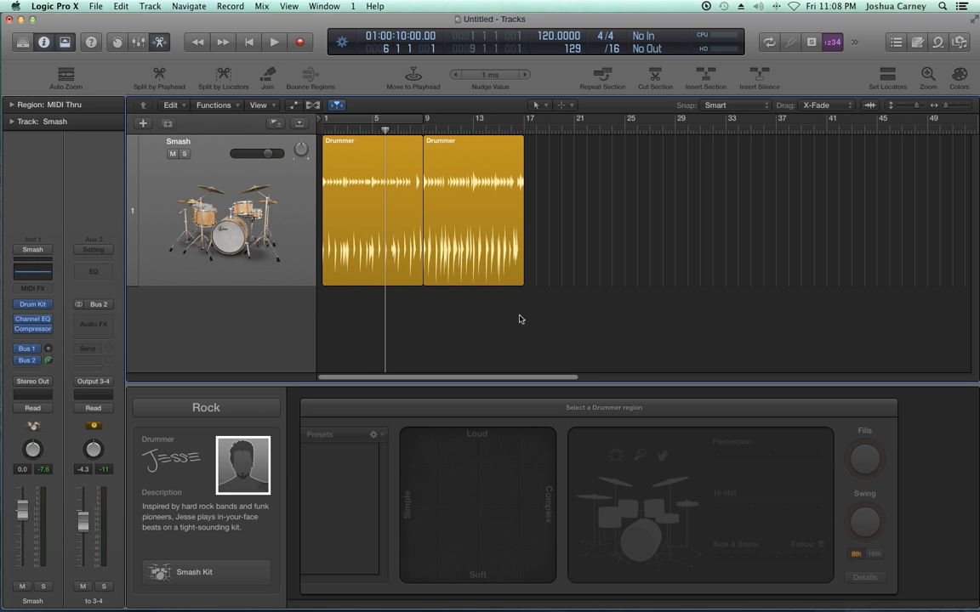
key(space)
click(385, 181)
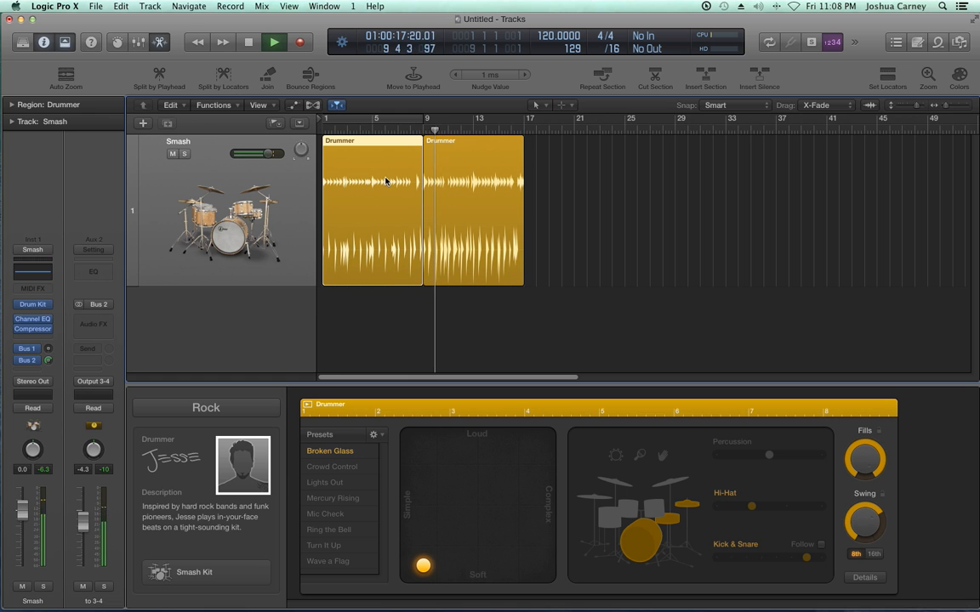
click(475, 197)
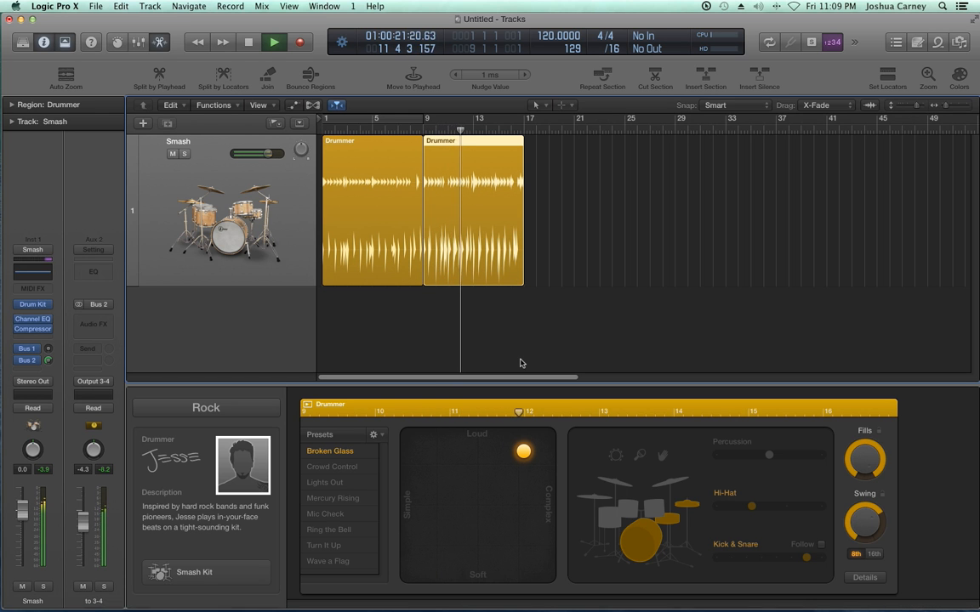
key(space)
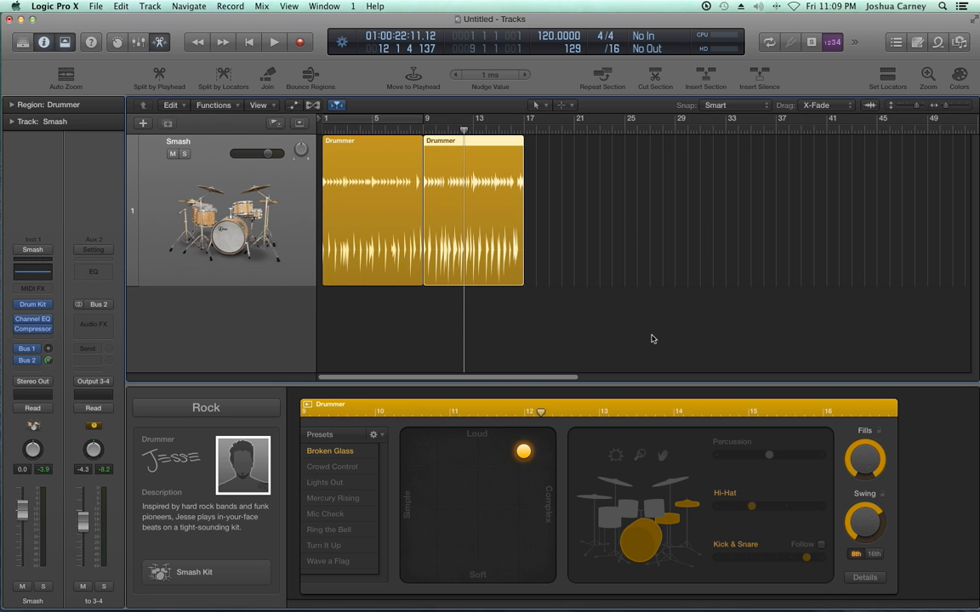
Delete the region at bar 9 and set the remaining region to a loud, complex performance.
key(Delete)
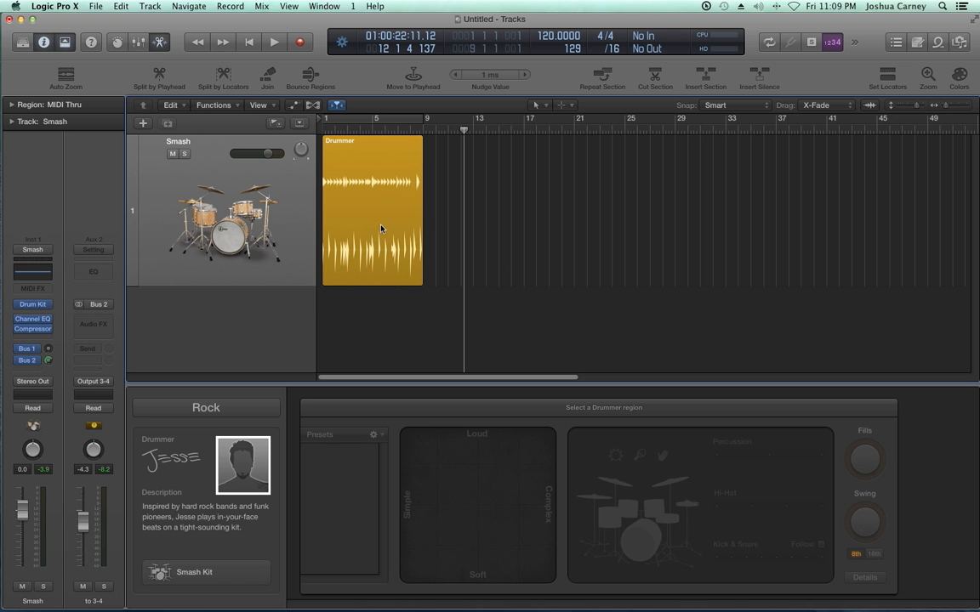
click(395, 234)
drag(425, 566, 515, 464)
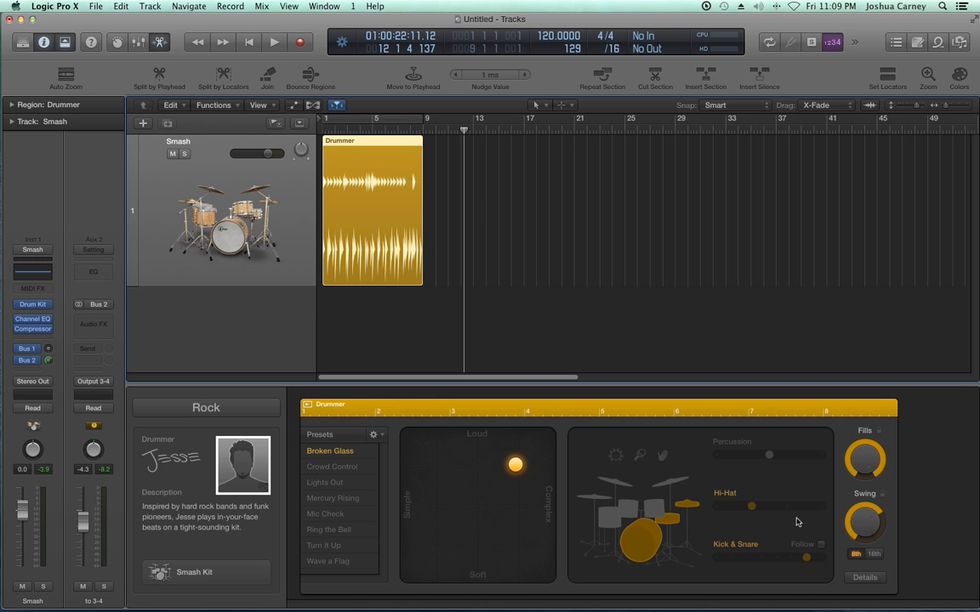
Raise the Hi-Hat setting to about two thirds, lower Kick & Snare close to its minimum, and add the shaker.
drag(750, 509, 772, 512)
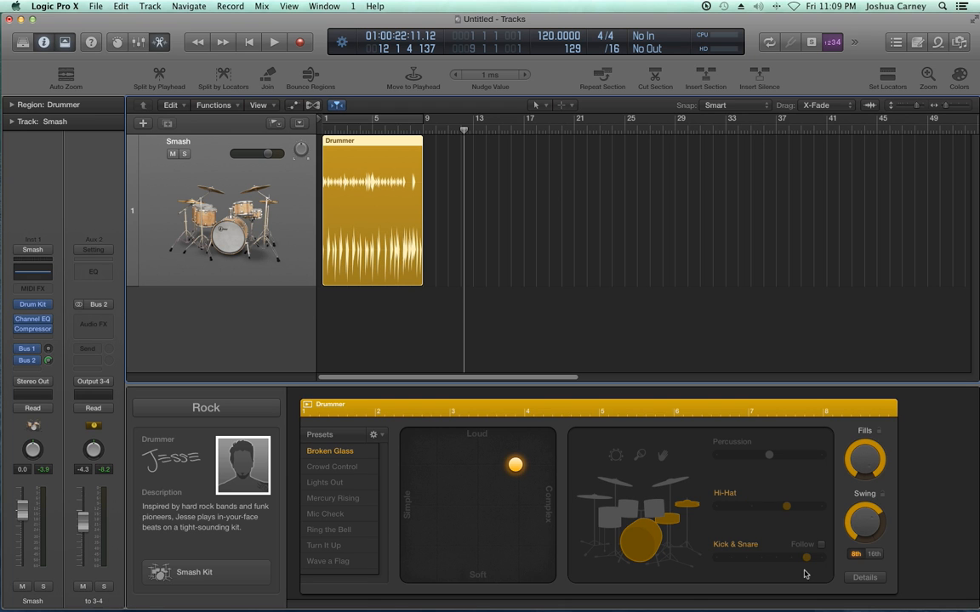
drag(808, 559, 737, 568)
click(639, 455)
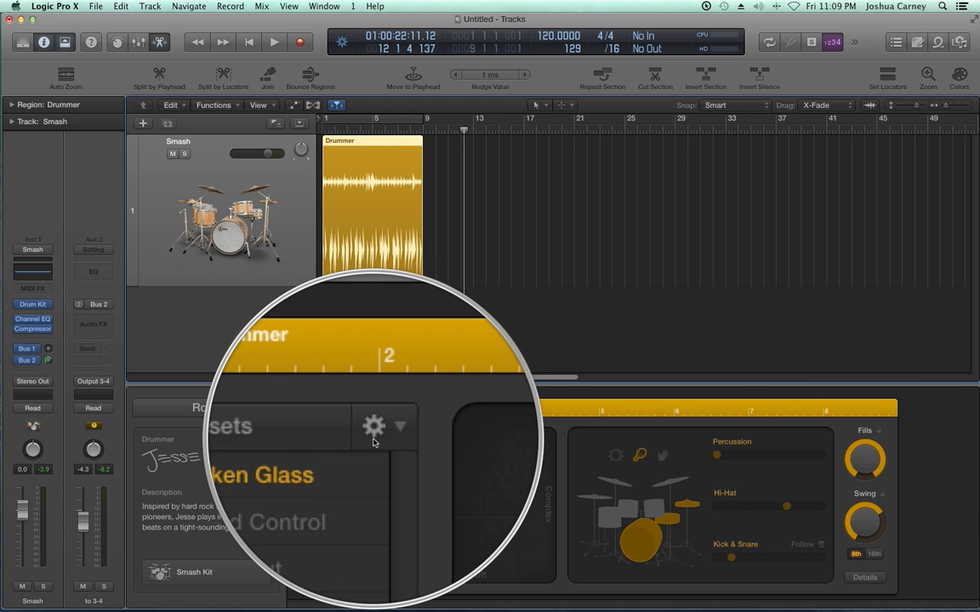
Save the current Drummer settings as a preset named "Groovin 8ths".
click(374, 436)
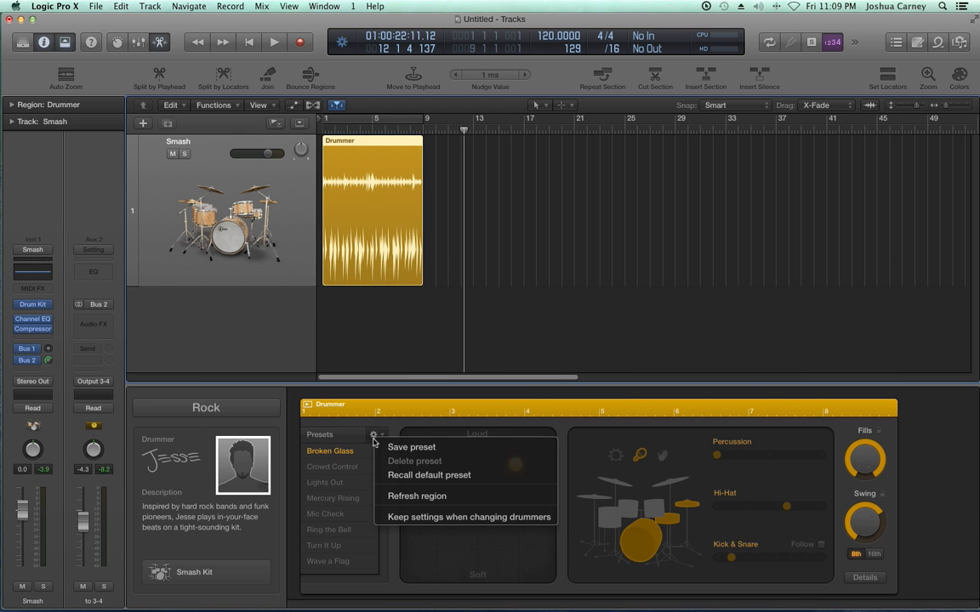
click(418, 448)
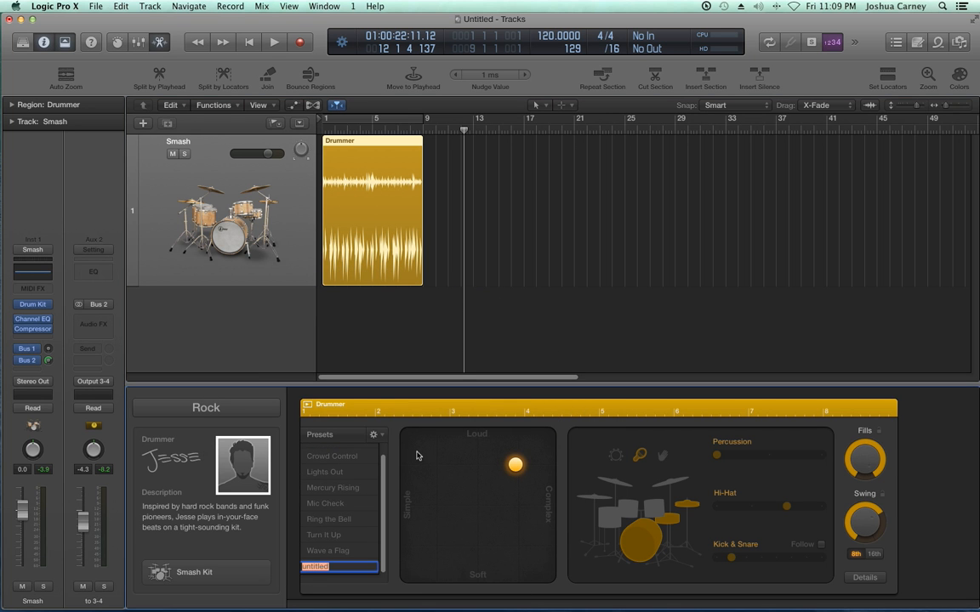
text(Grov)
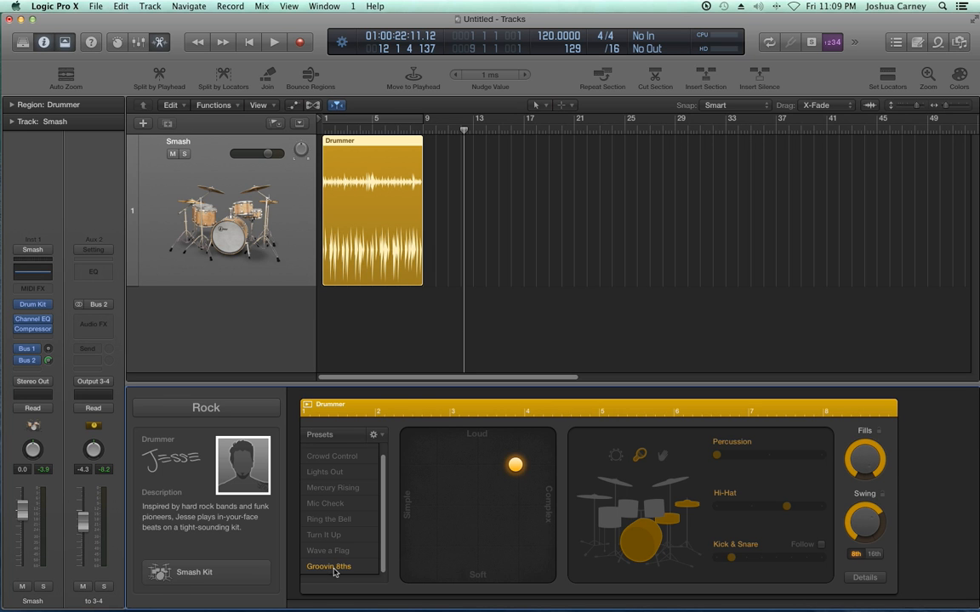
Try the Wave a Flag, Lights Out and Mic Check presets and return to the custom Groovin 8ths preset.
triple_click(333, 567)
click(328, 551)
click(333, 477)
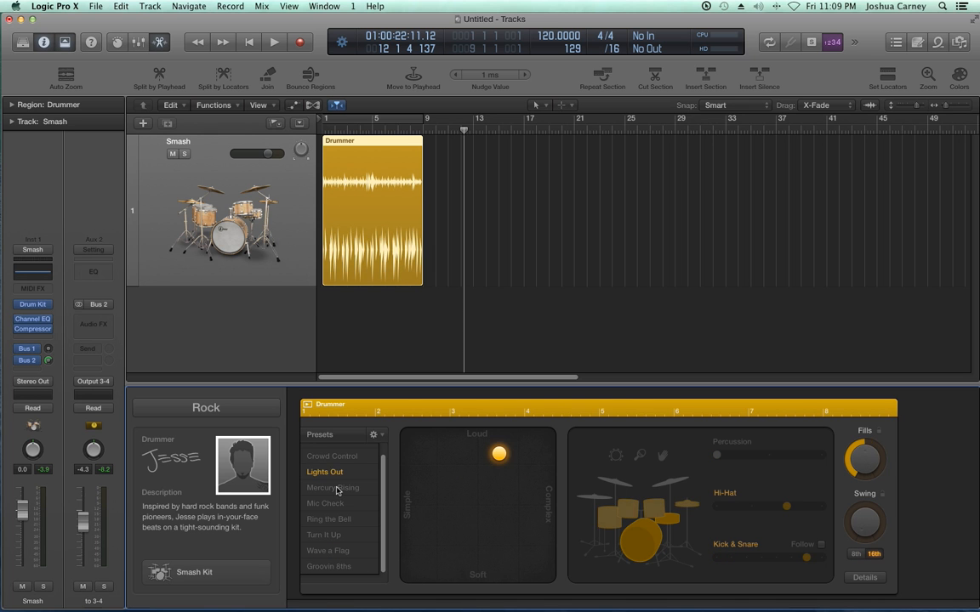
click(334, 508)
click(327, 565)
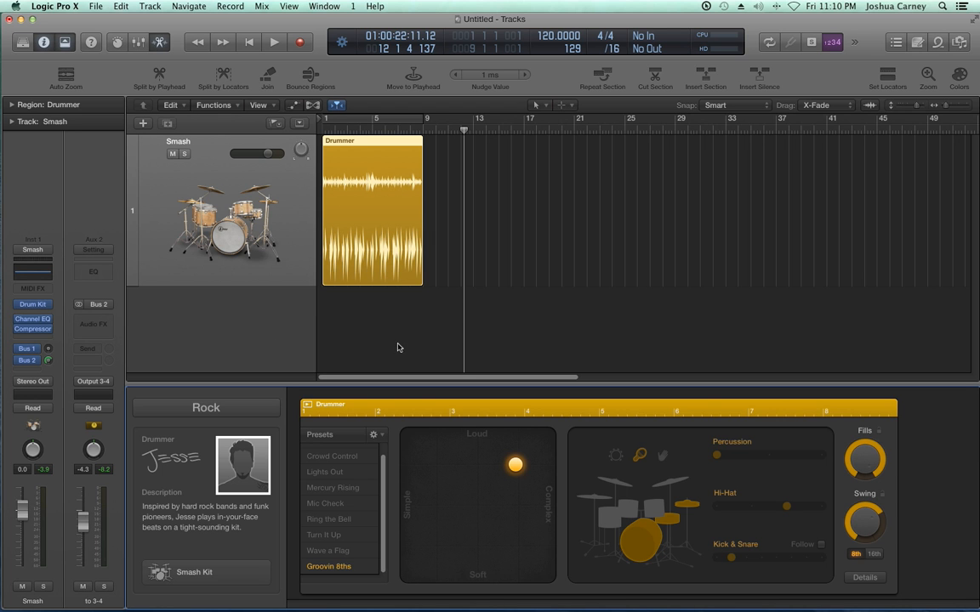
Open the Smash Kit in Drum Kit Designer.
click(35, 308)
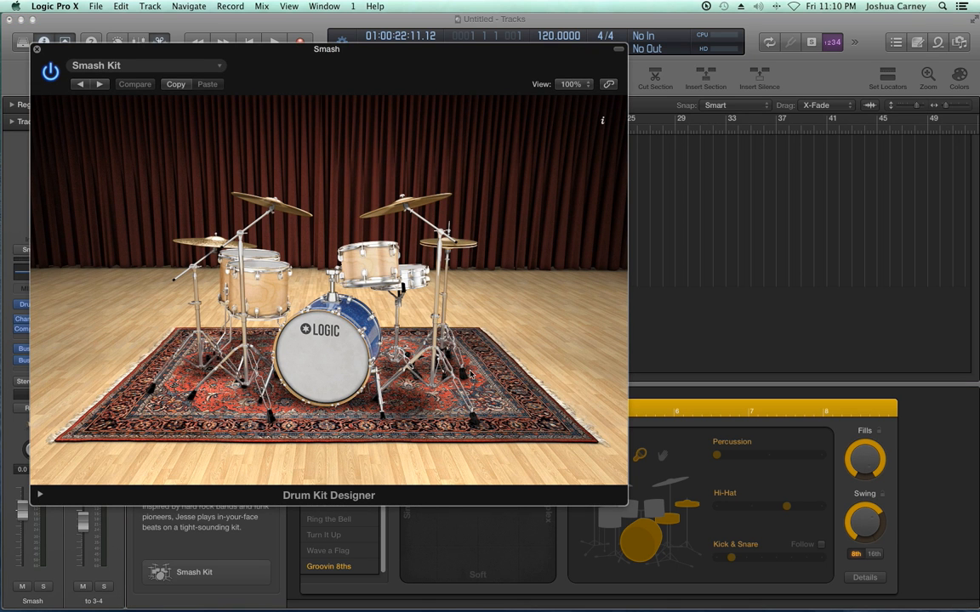